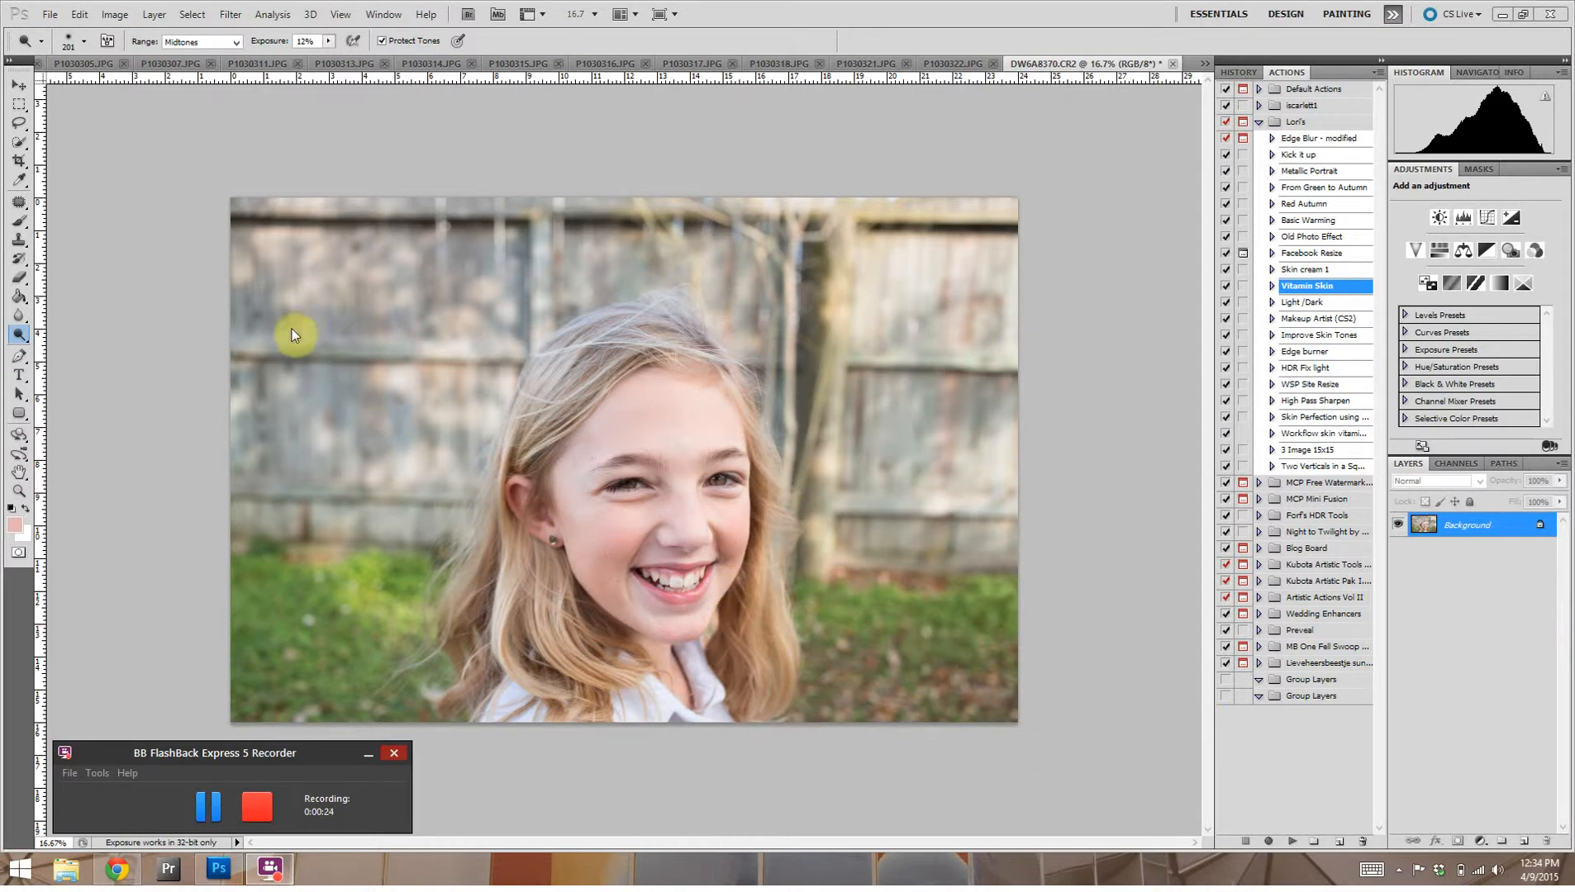
Step: Crop the photo to an 8 x 10 in portrait at 300 pixels/inch, framed around the girl's head and shoulders
{"action": "left_click", "coordinate": [22, 160]}
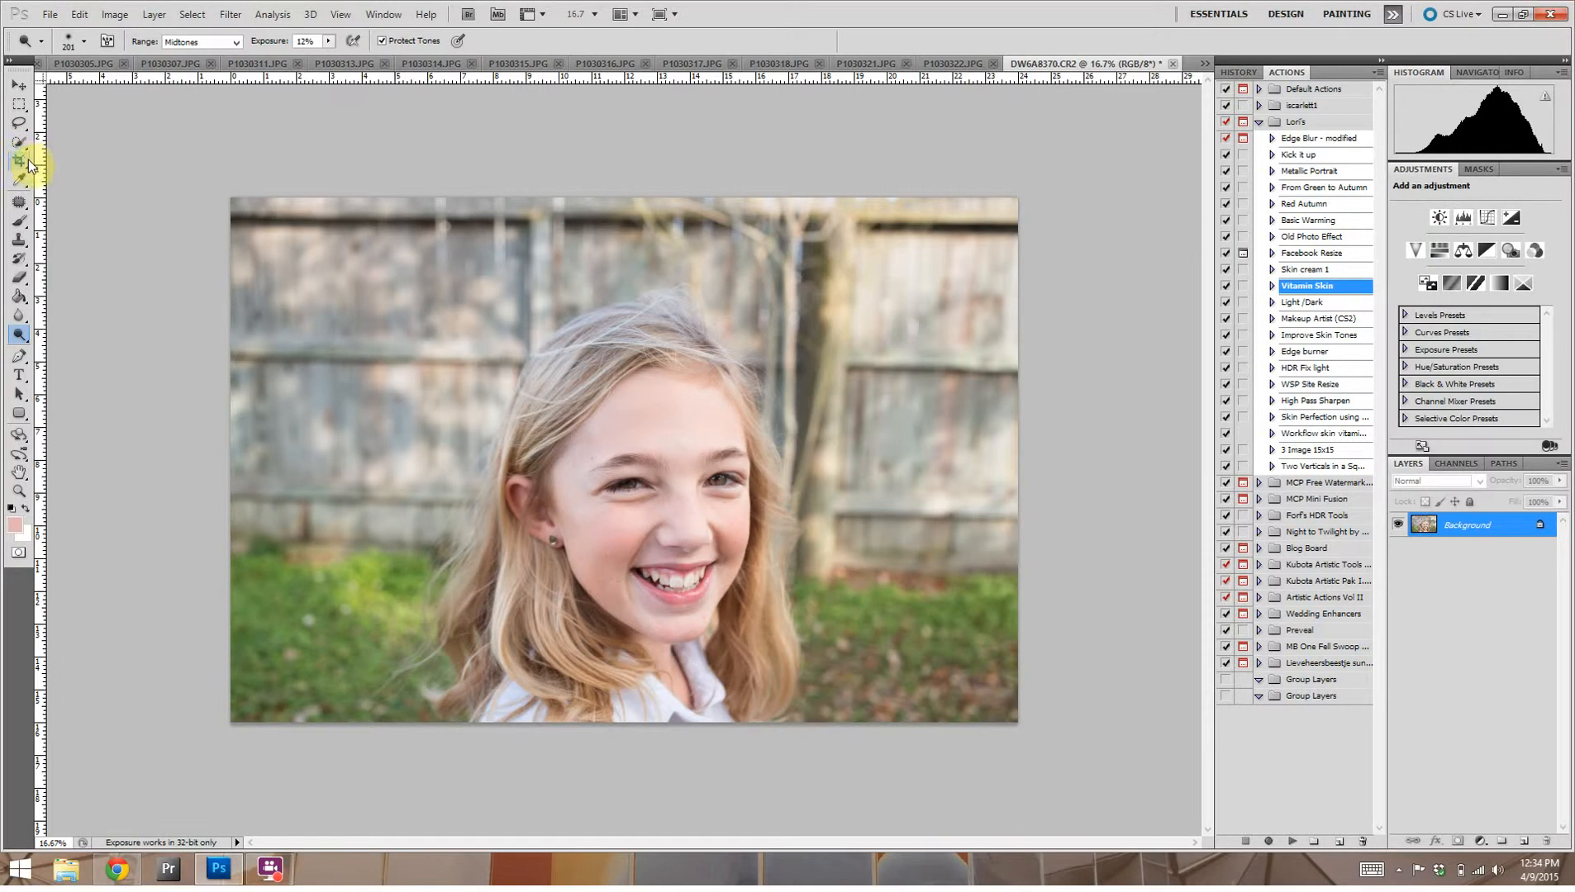
{"action": "left_click", "coordinate": [29, 162]}
{"action": "mouse_move", "coordinate": [458, 263]}
{"action": "left_mouse_down"}
{"action": "mouse_move", "coordinate": [907, 713]}
{"action": "mouse_move", "coordinate": [937, 771]}
{"action": "left_mouse_up"}
{"action": "left_click_drag", "start_coordinate": [791, 664], "coordinate": [782, 665]}
{"action": "key", "text": "Return"}
Step: Examine the skin up close across the forehead, eyes, nose, cheeks, mouth and chin for blemishes and uneven tones
{"action": "key", "text": "ctrl+equal"}
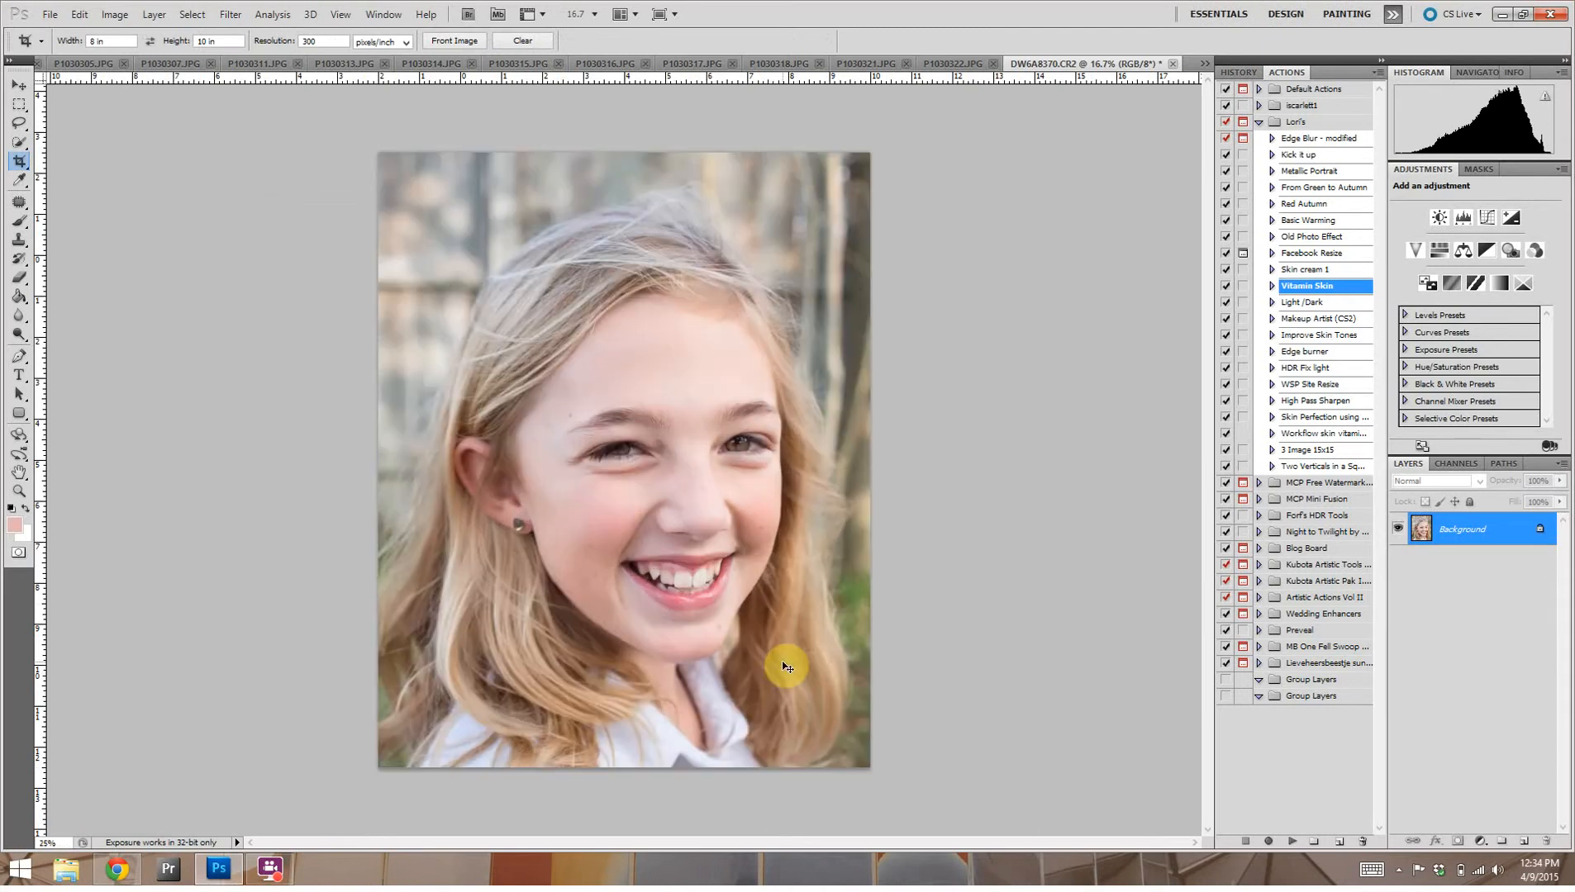
{"action": "key", "text": "ctrl+equal"}
{"action": "key", "text": "ctrl+equal"}
{"action": "key", "text": "ctrl+equal"}
{"action": "key", "text": "ctrl+equal"}
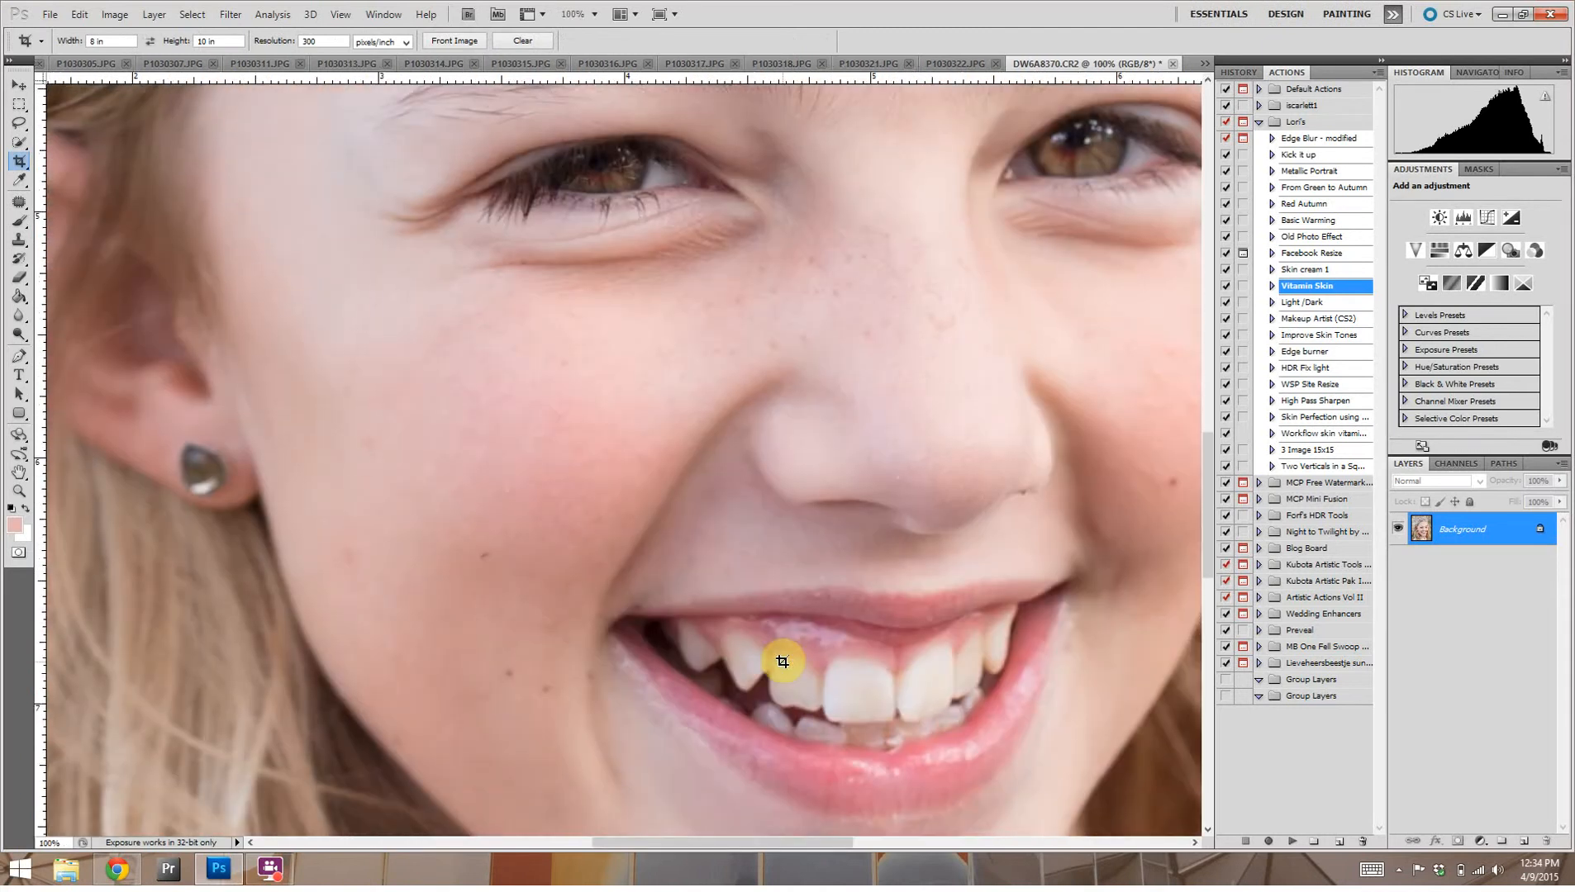
{"action": "scroll", "coordinate": [782, 661], "scroll_direction": "down", "scroll_amount": 2}
{"action": "scroll", "coordinate": [782, 662], "scroll_direction": "up", "scroll_amount": 4}
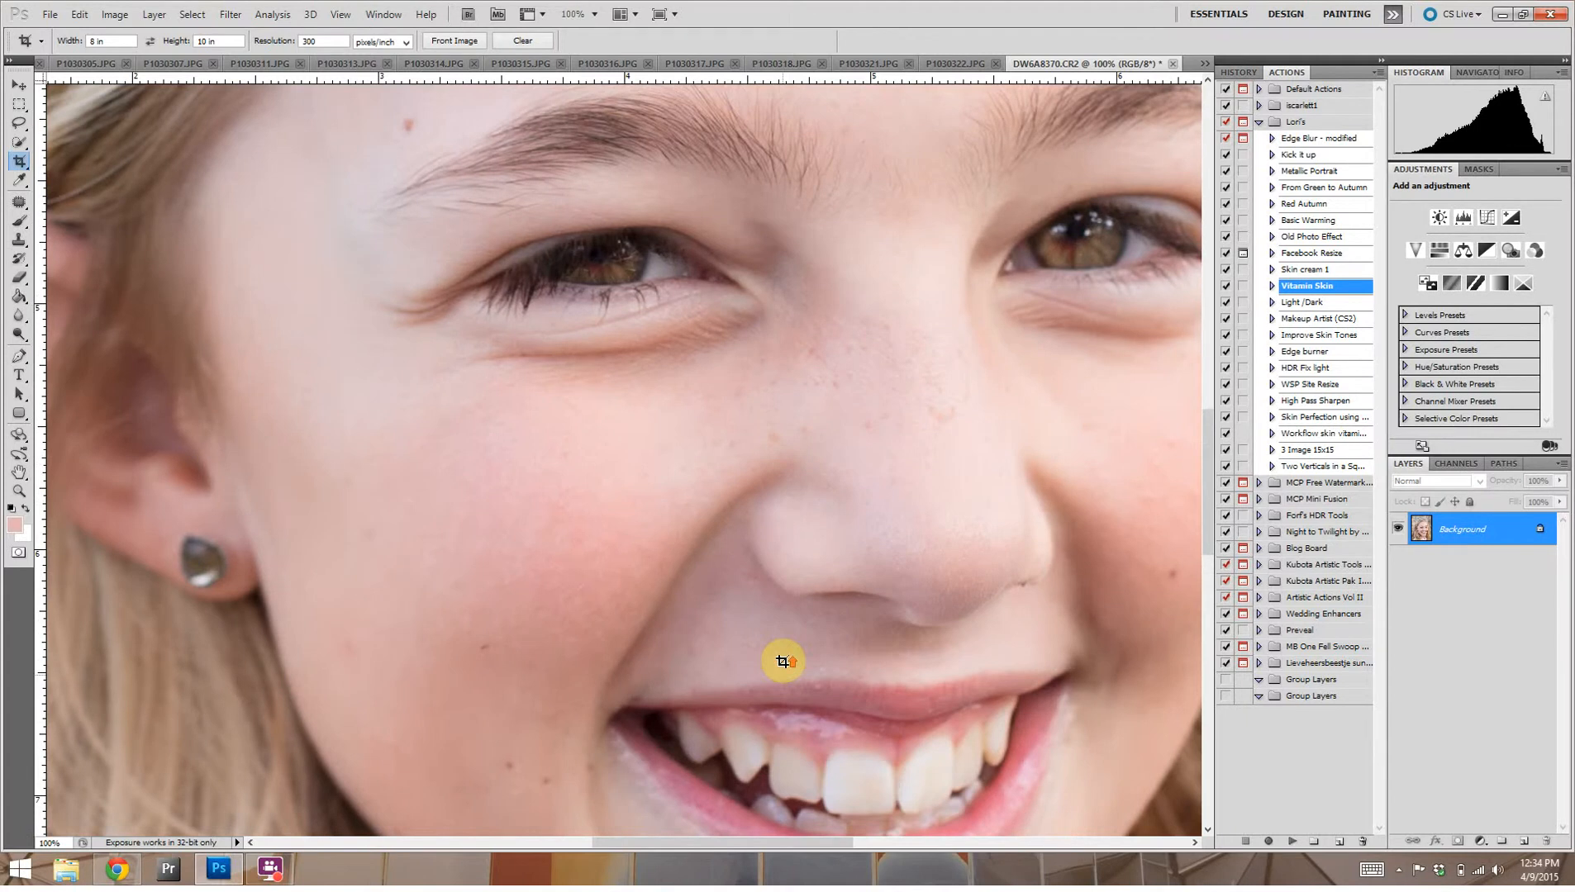
{"action": "scroll", "coordinate": [783, 661], "scroll_direction": "up", "scroll_amount": 4}
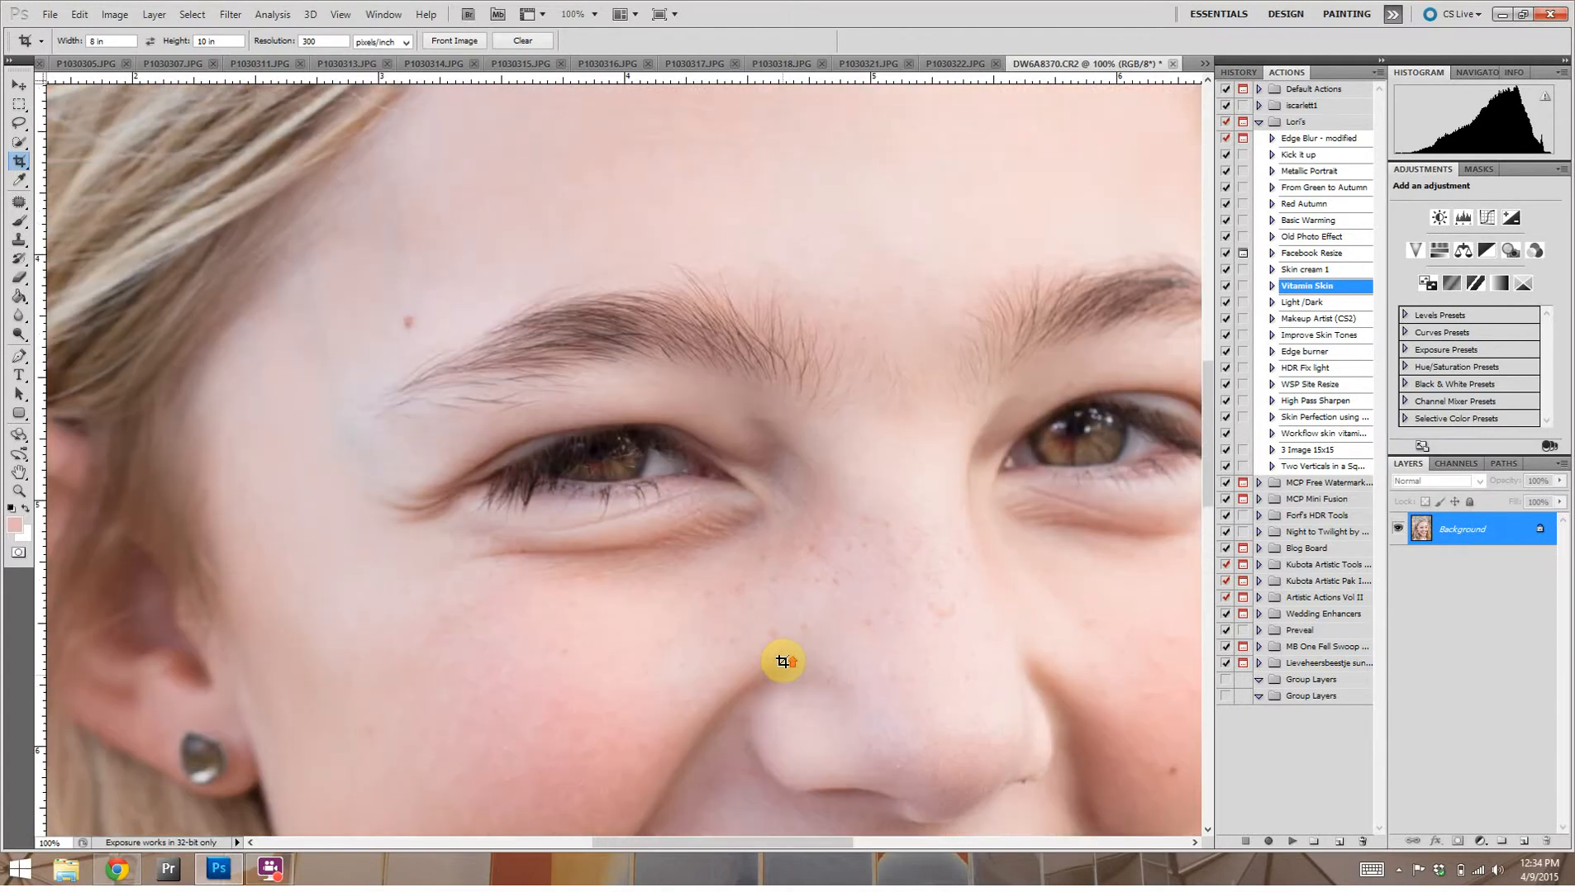
{"action": "scroll", "coordinate": [783, 661], "scroll_direction": "up", "scroll_amount": 4}
{"action": "scroll", "coordinate": [782, 661], "scroll_direction": "down", "scroll_amount": 10}
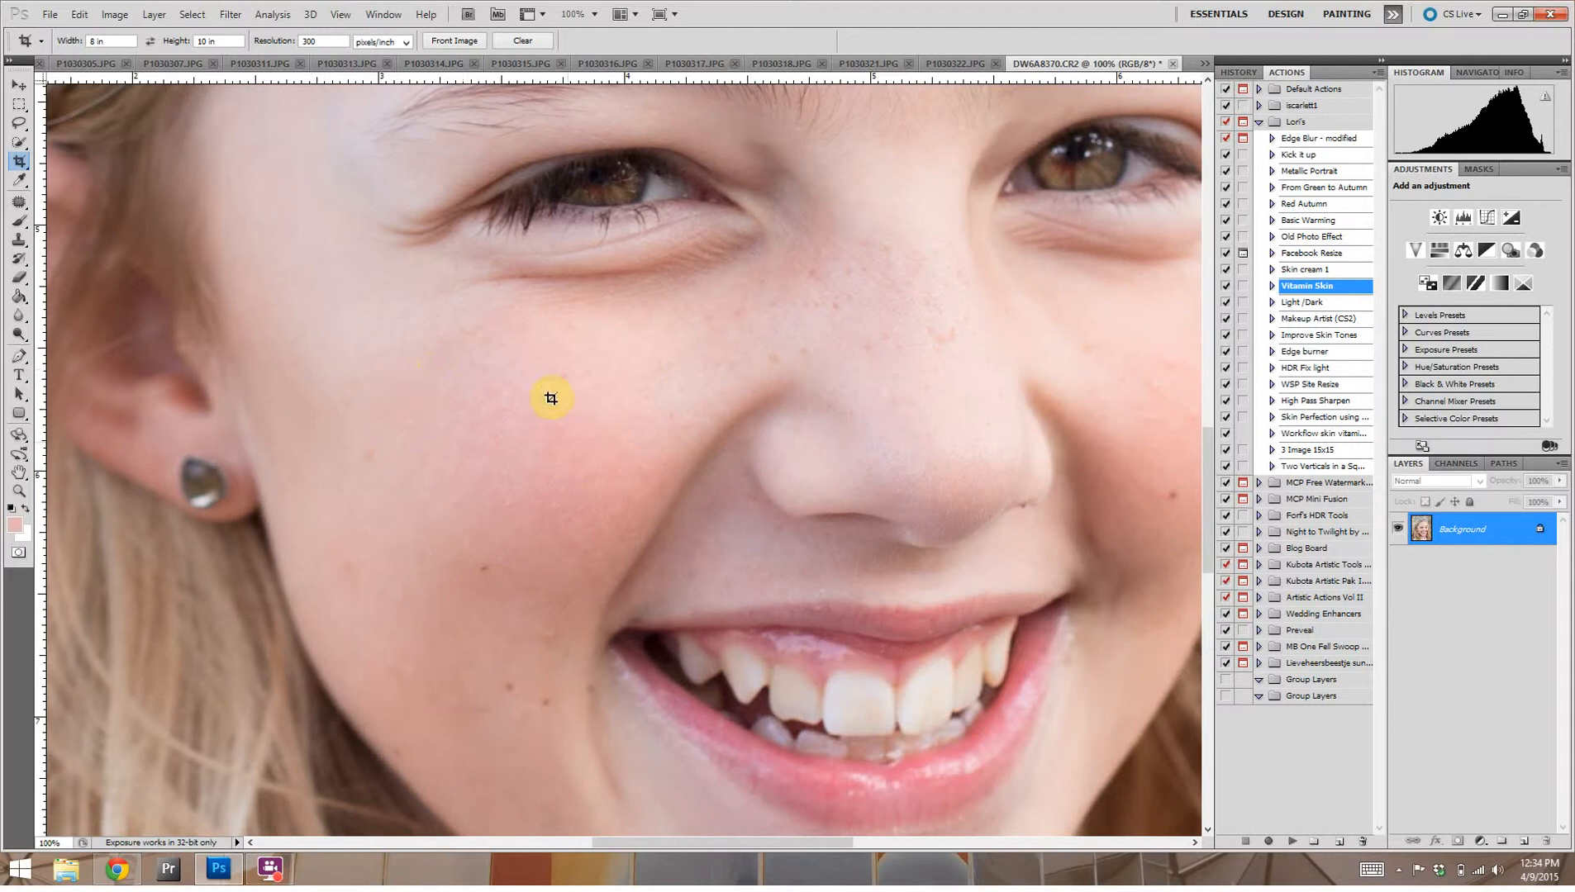
{"action": "scroll", "coordinate": [706, 467], "scroll_direction": "down", "scroll_amount": 4}
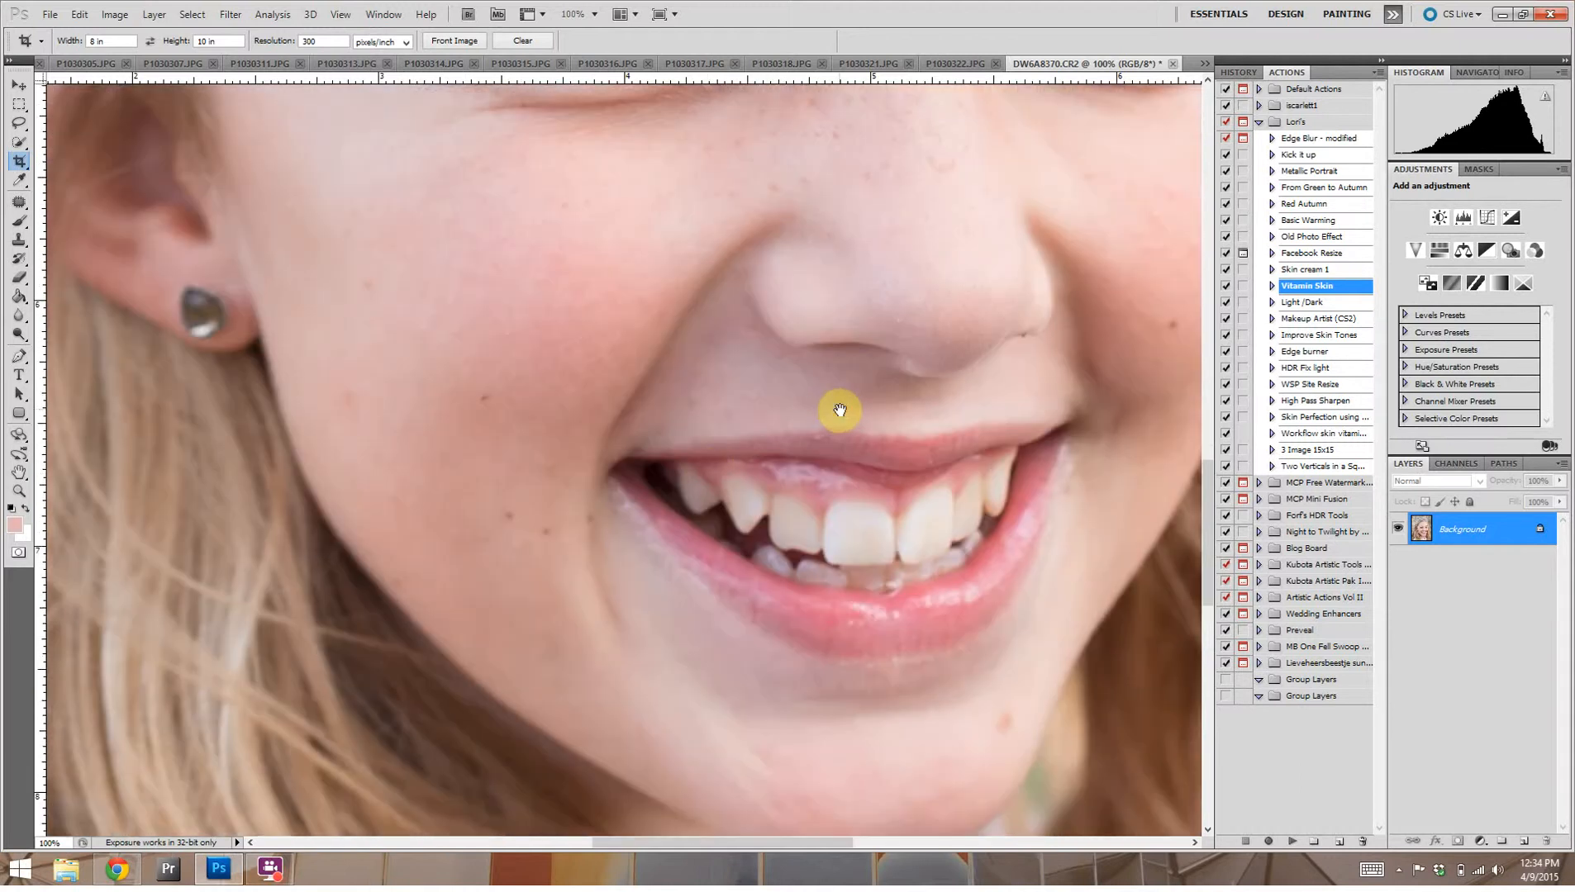
{"action": "scroll", "coordinate": [608, 334], "scroll_direction": "right", "scroll_amount": 3}
{"action": "scroll", "coordinate": [608, 334], "scroll_direction": "down", "scroll_amount": 1}
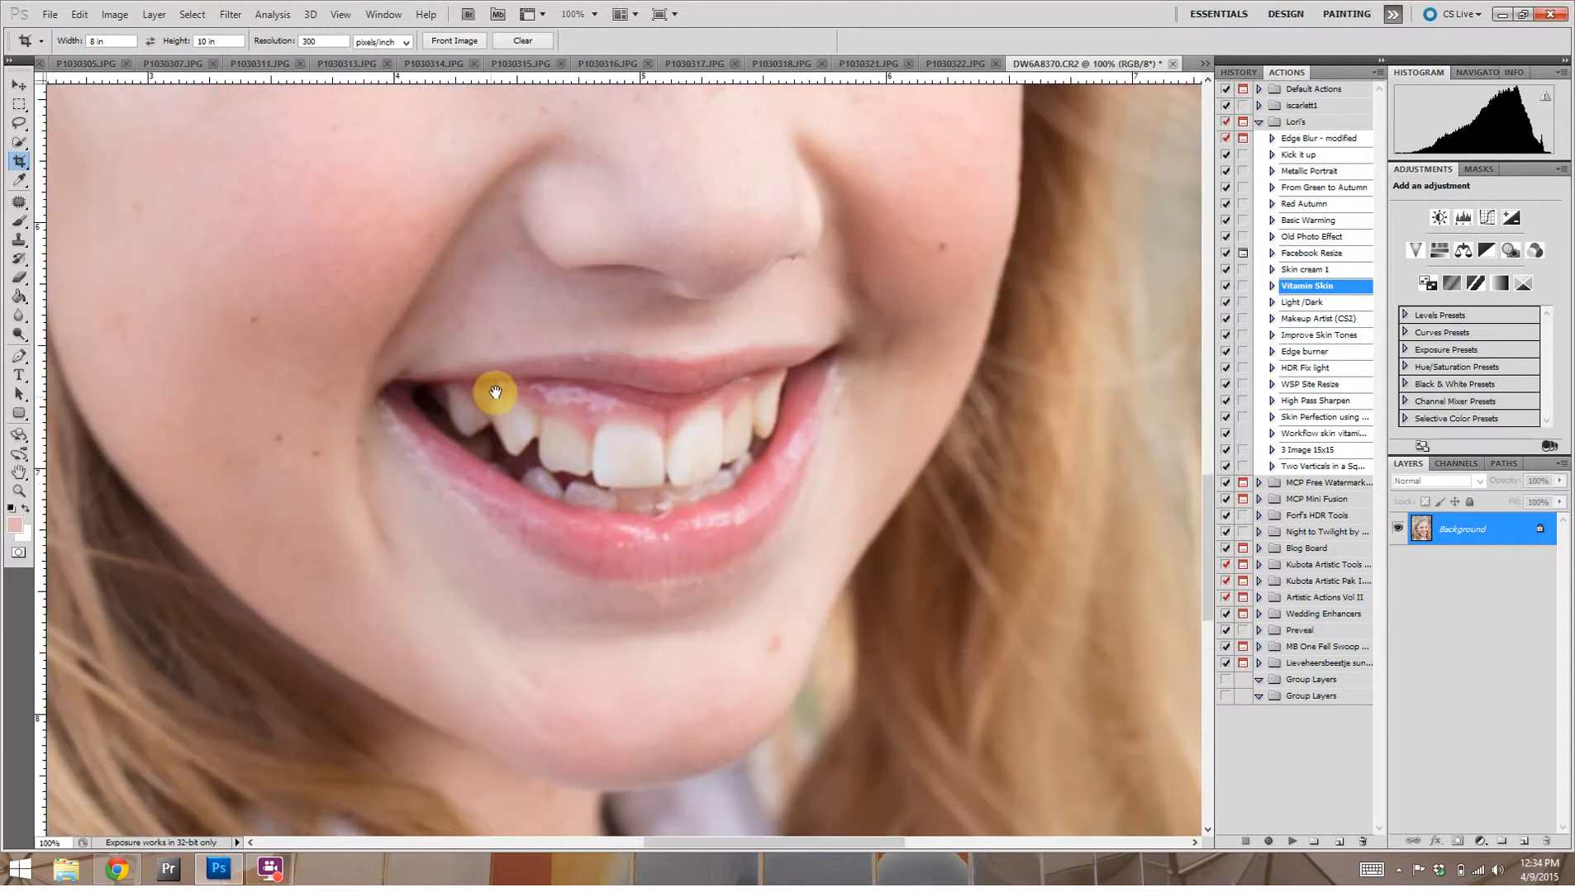
{"action": "scroll", "coordinate": [411, 443], "scroll_direction": "left", "scroll_amount": 4}
{"action": "scroll", "coordinate": [412, 443], "scroll_direction": "up", "scroll_amount": 2}
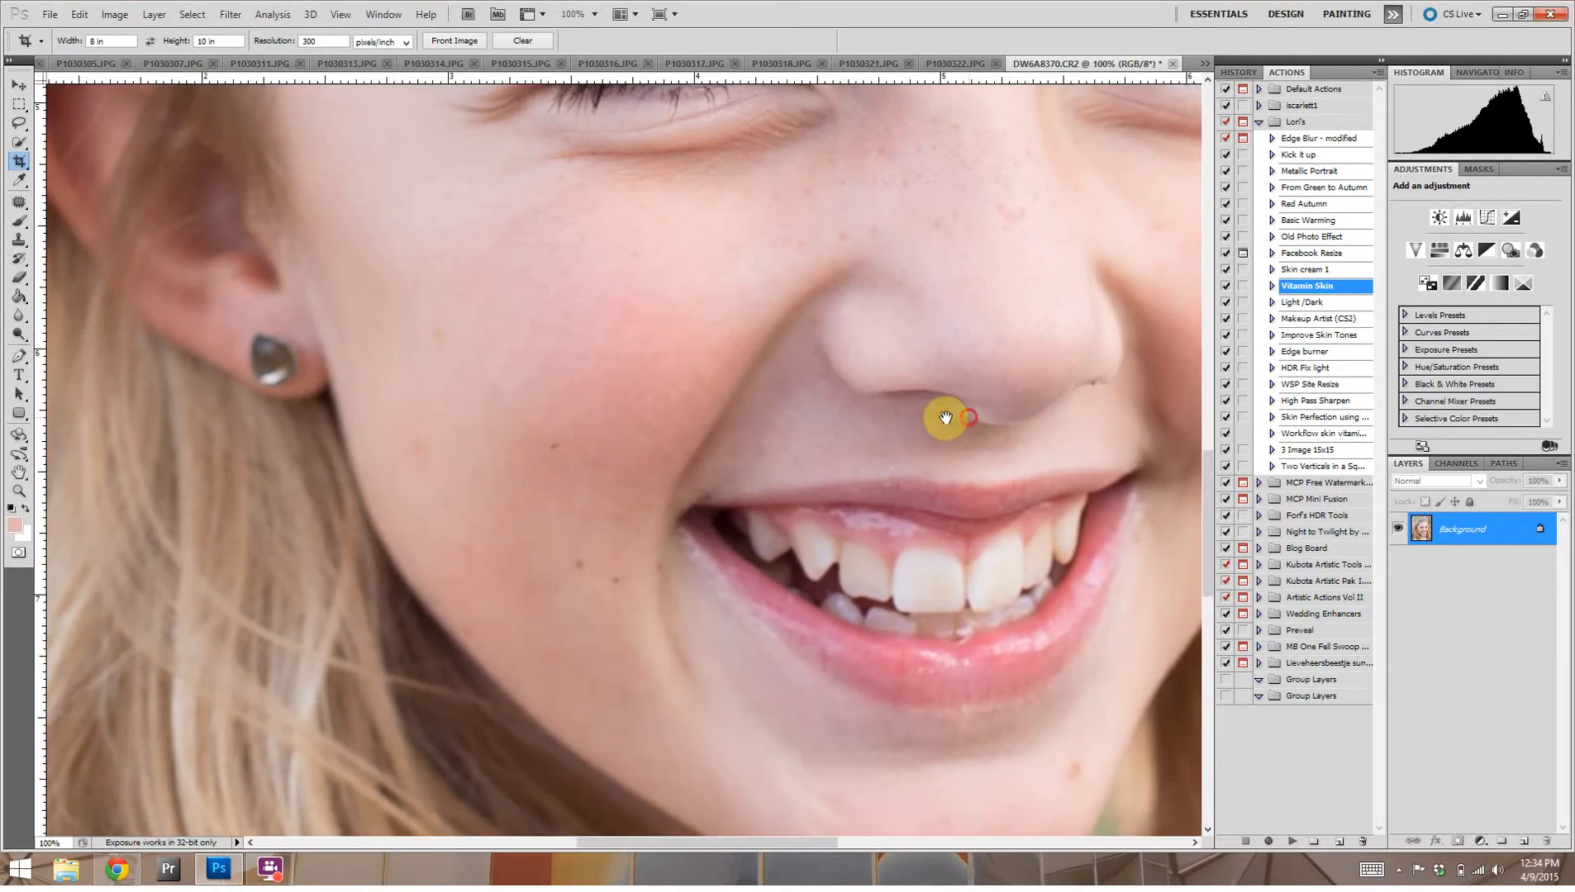
{"action": "left_click_drag", "start_coordinate": [946, 417], "coordinate": [591, 439]}
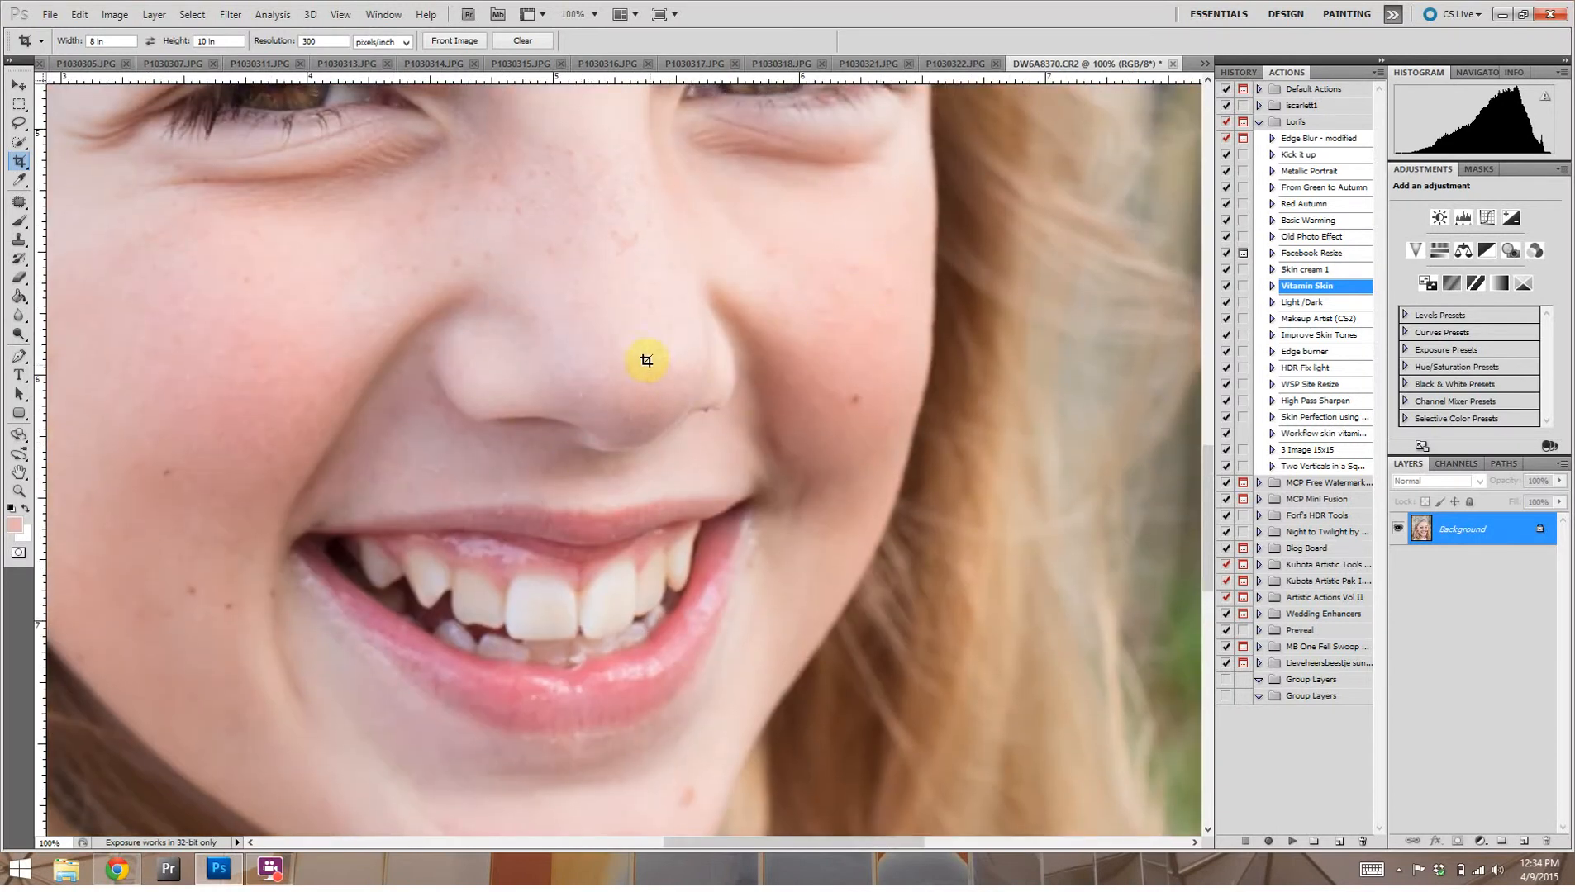
{"action": "left_click_drag", "start_coordinate": [556, 309], "coordinate": [657, 552]}
{"action": "left_click_drag", "start_coordinate": [588, 318], "coordinate": [740, 447]}
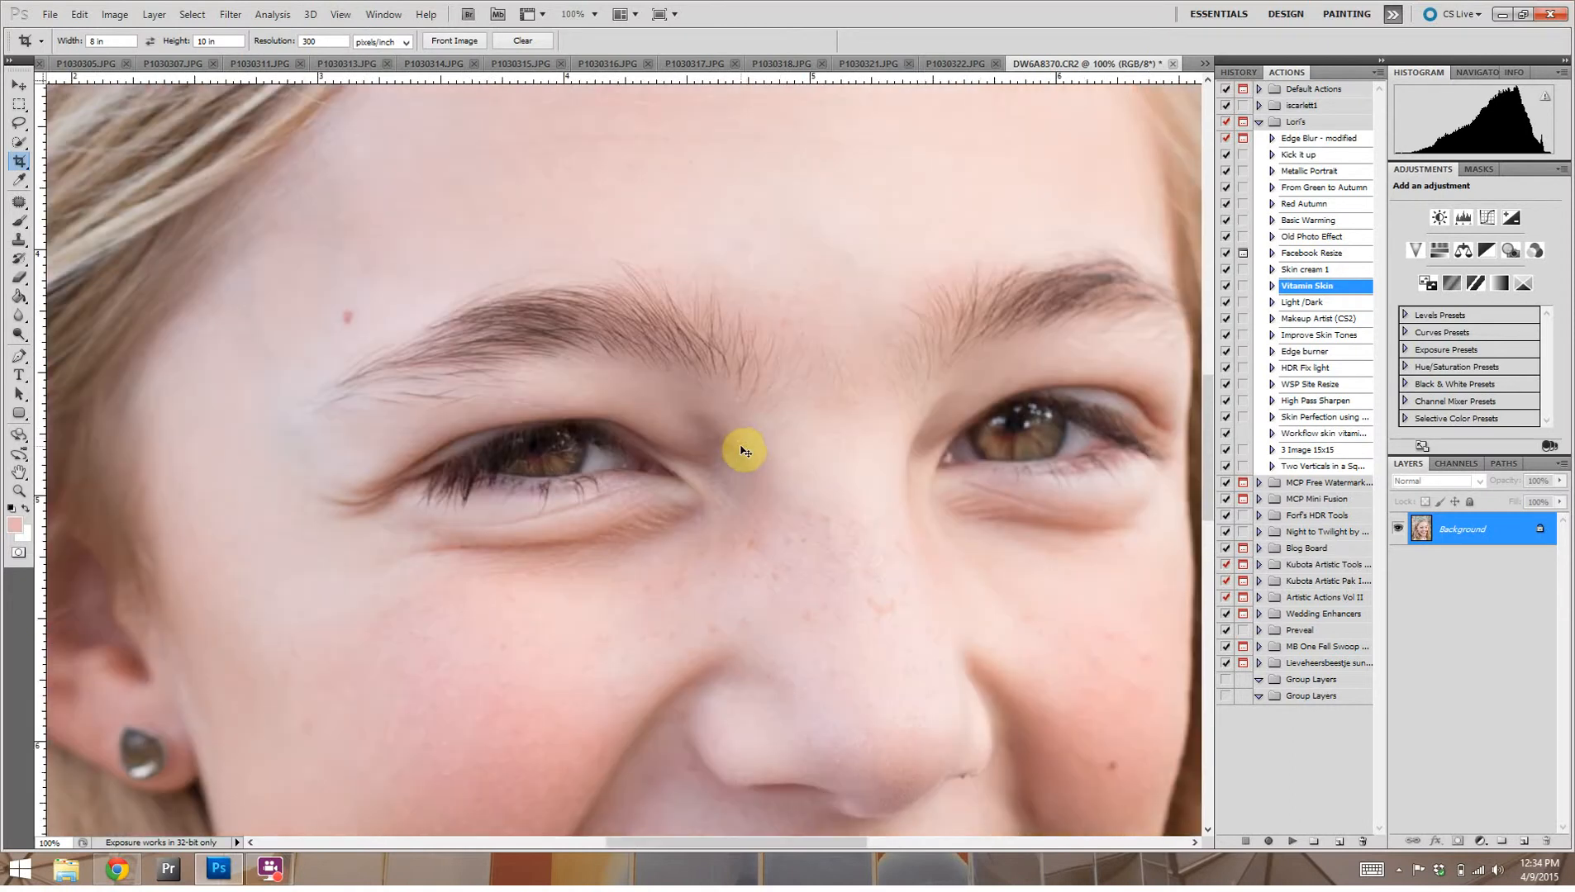
{"action": "key", "text": "ctrl+minus"}
{"action": "key", "text": "ctrl+minus"}
{"action": "key", "text": "ctrl+minus"}
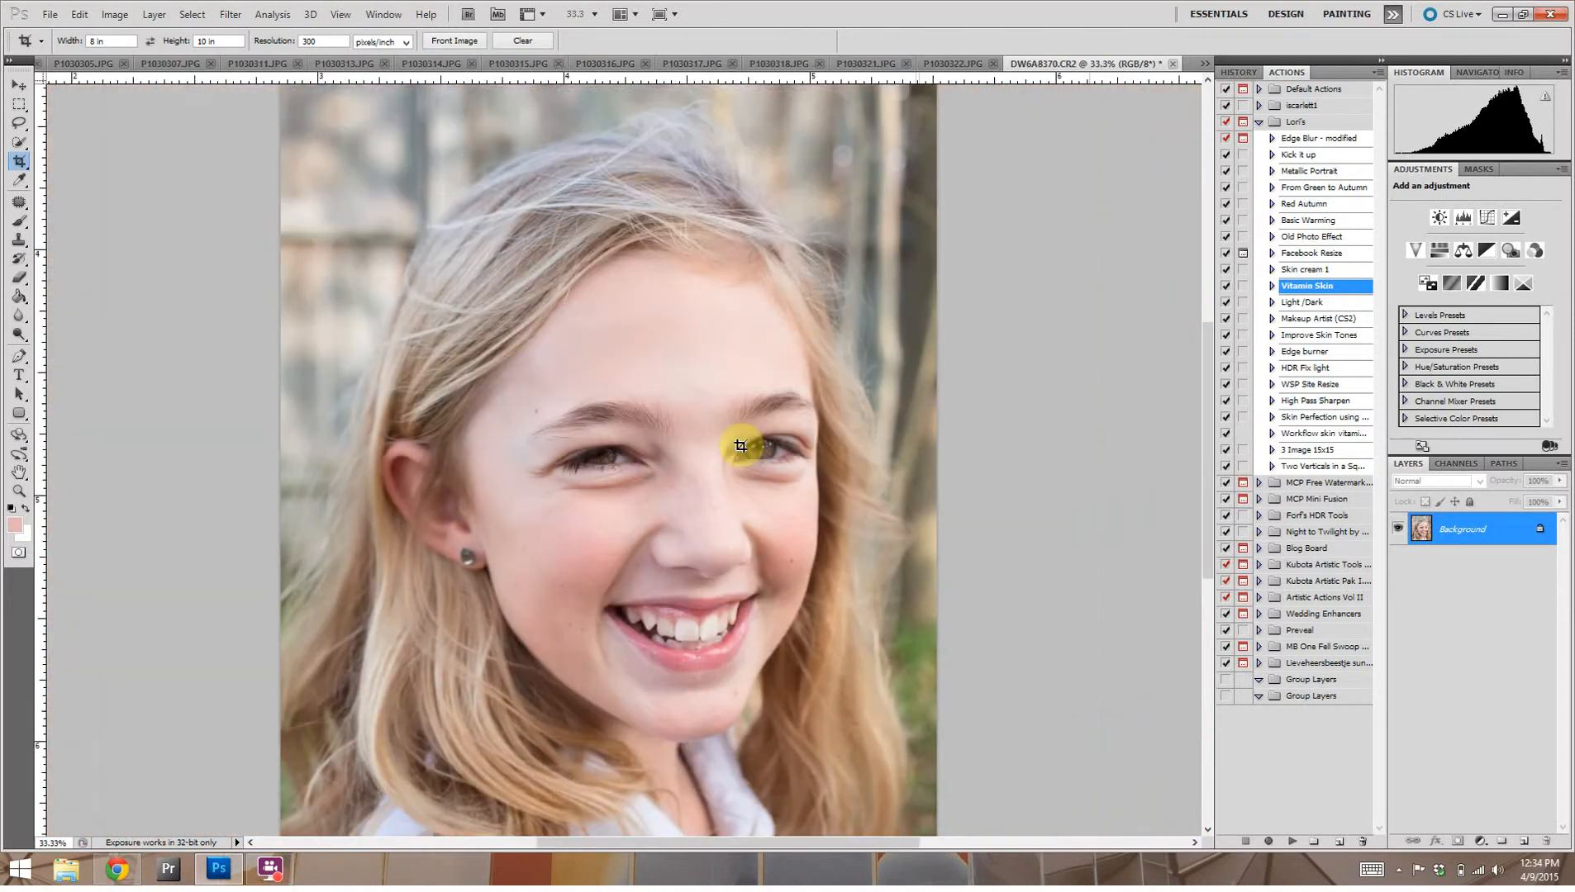
{"action": "left_click_drag", "start_coordinate": [732, 568], "coordinate": [721, 529]}
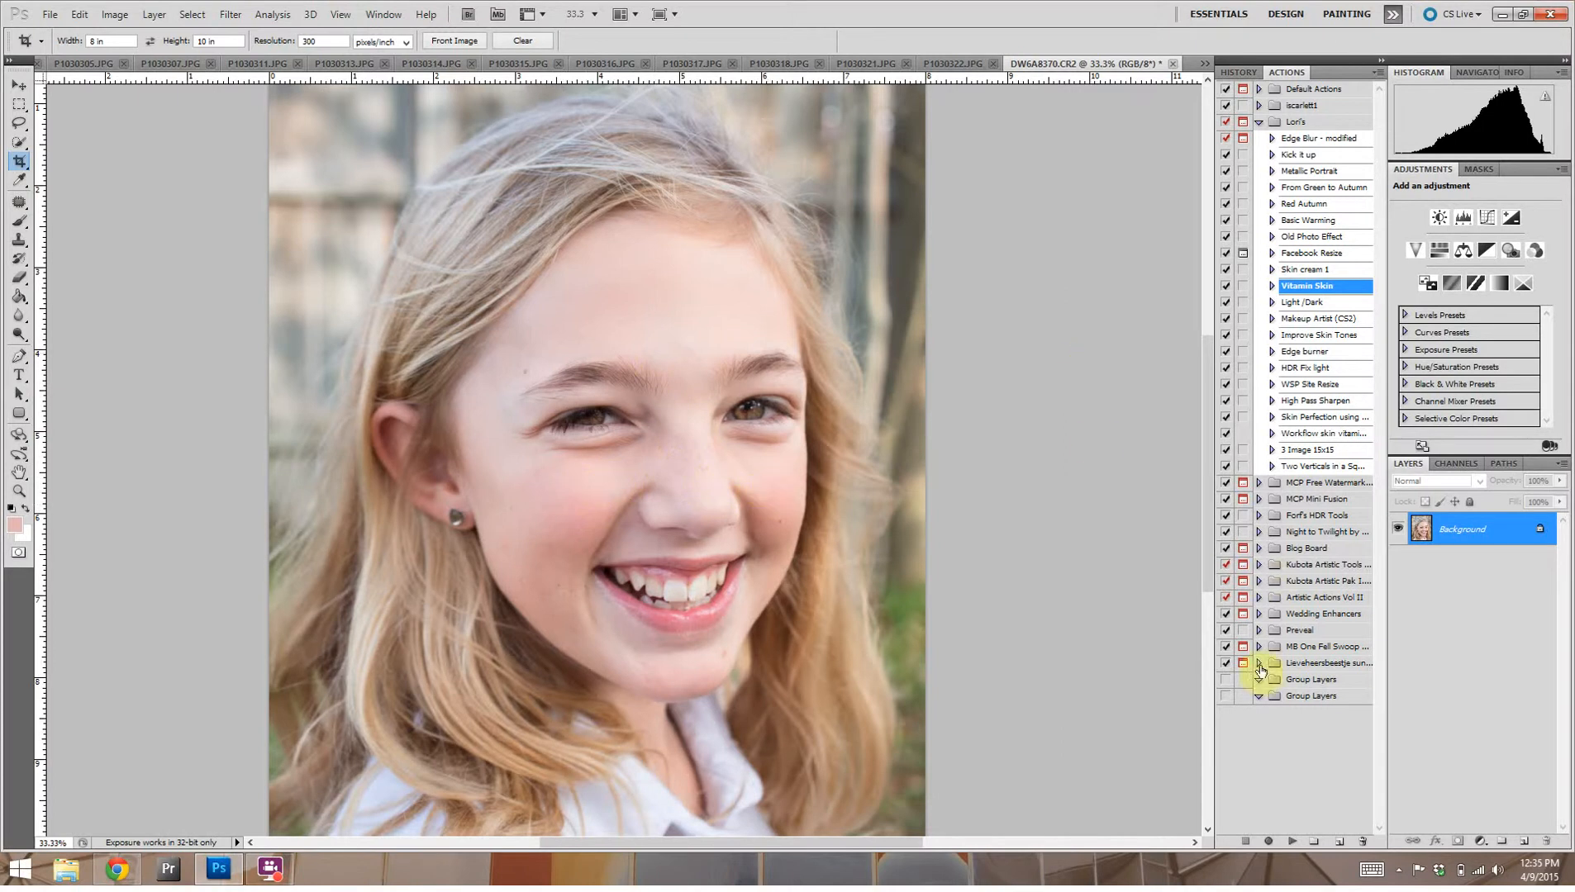
Step: Create a new action named "Frequency Separation" and start recording it
{"action": "left_click", "coordinate": [1341, 845]}
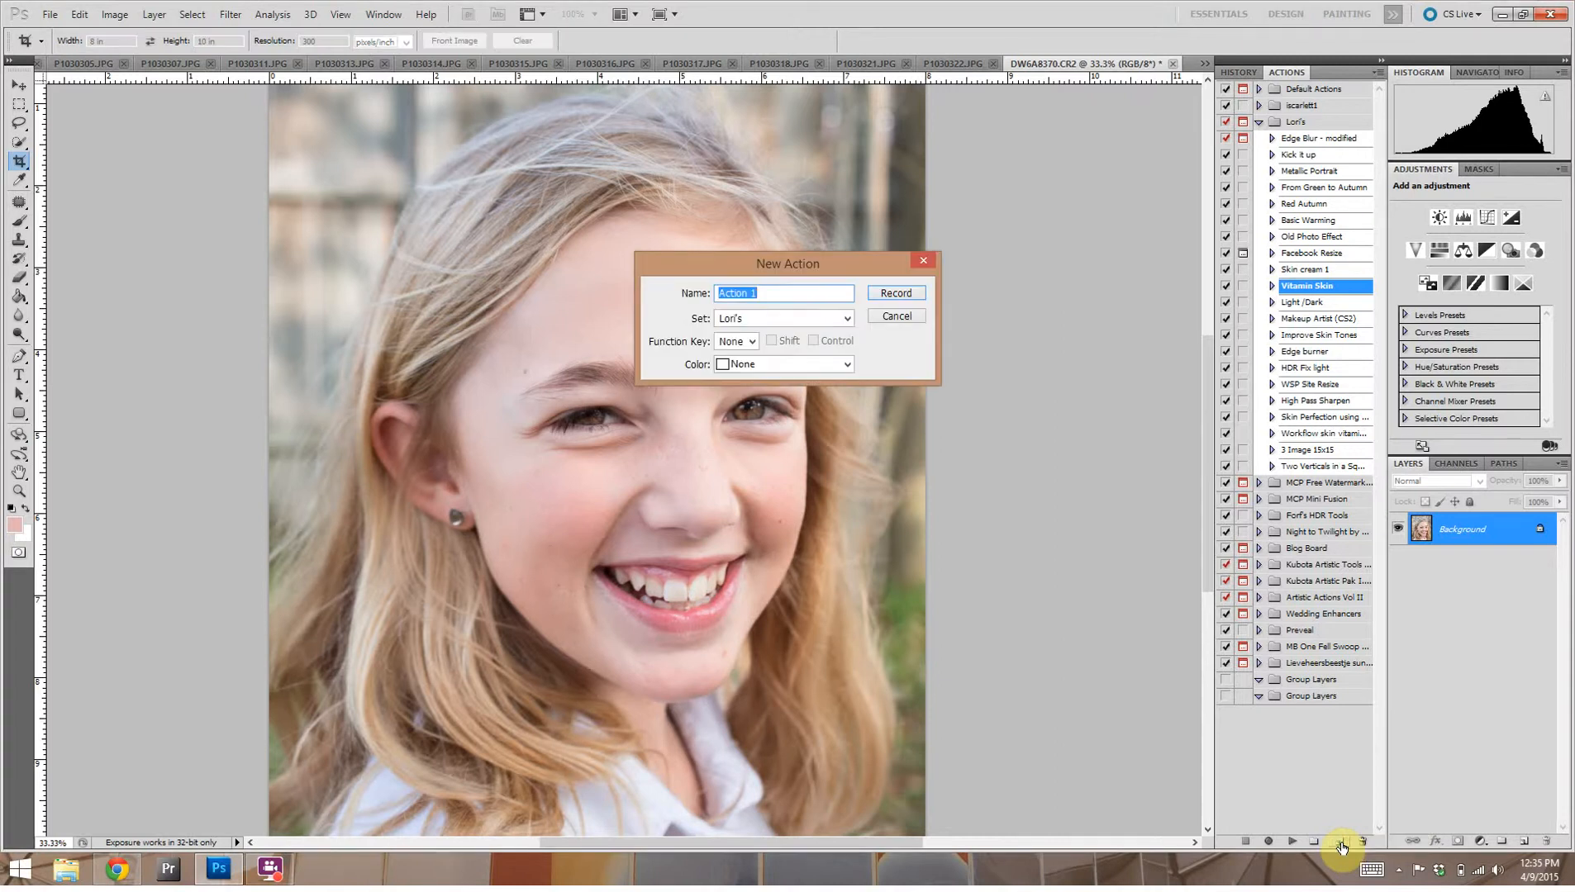
{"action": "type", "text": "Frequency Separation"}
{"action": "key", "text": "Return"}
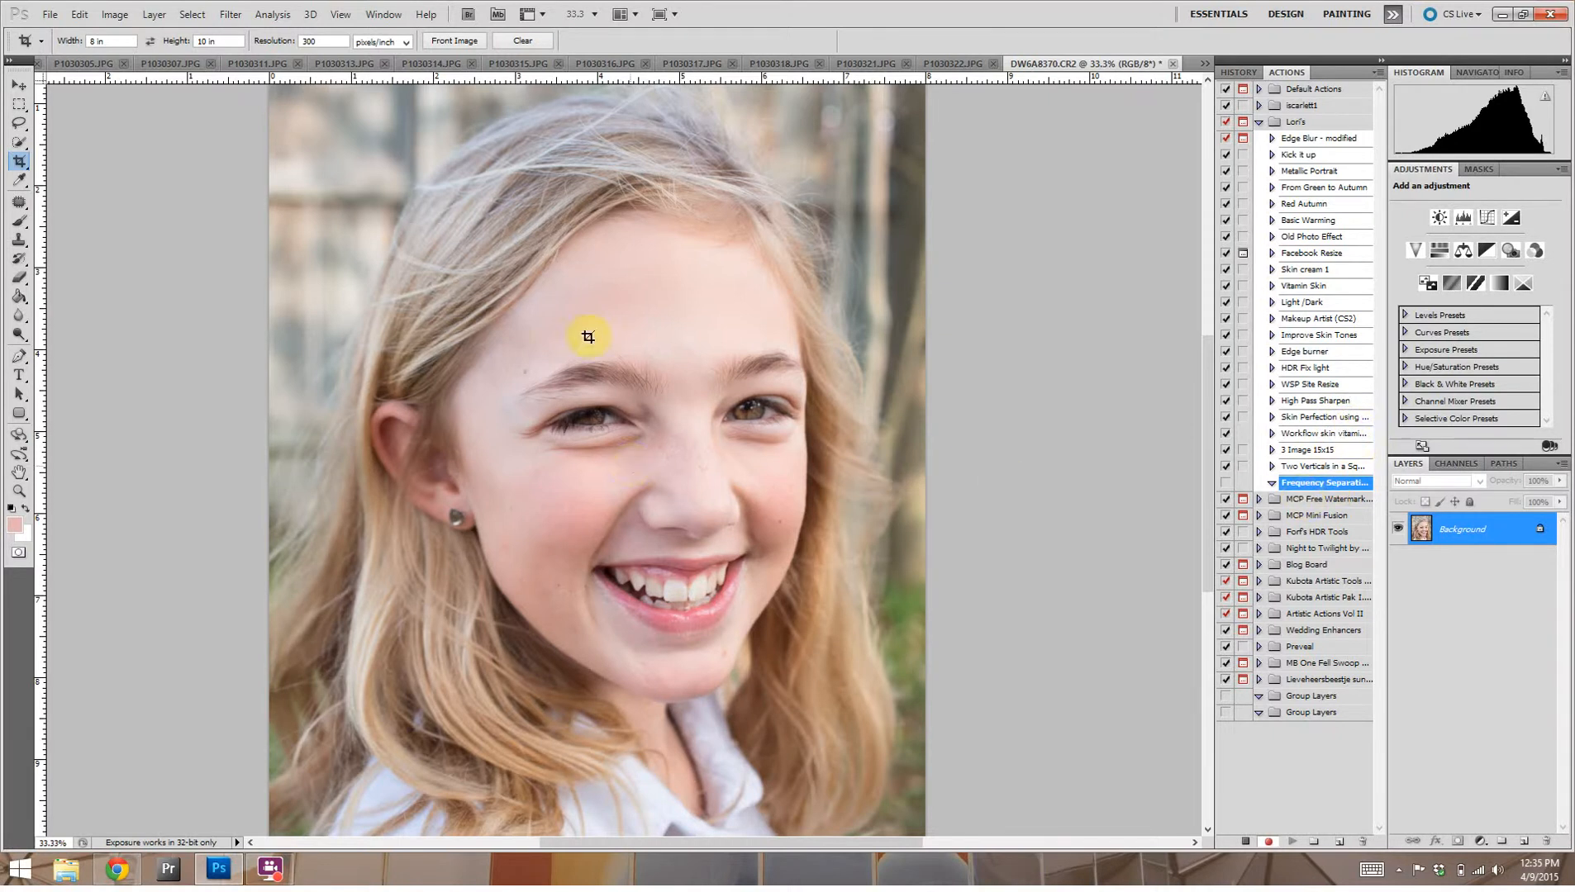
Step: Convert the image to 16 Bits/Channel and duplicate the Background layer twice
{"action": "left_click", "coordinate": [116, 15]}
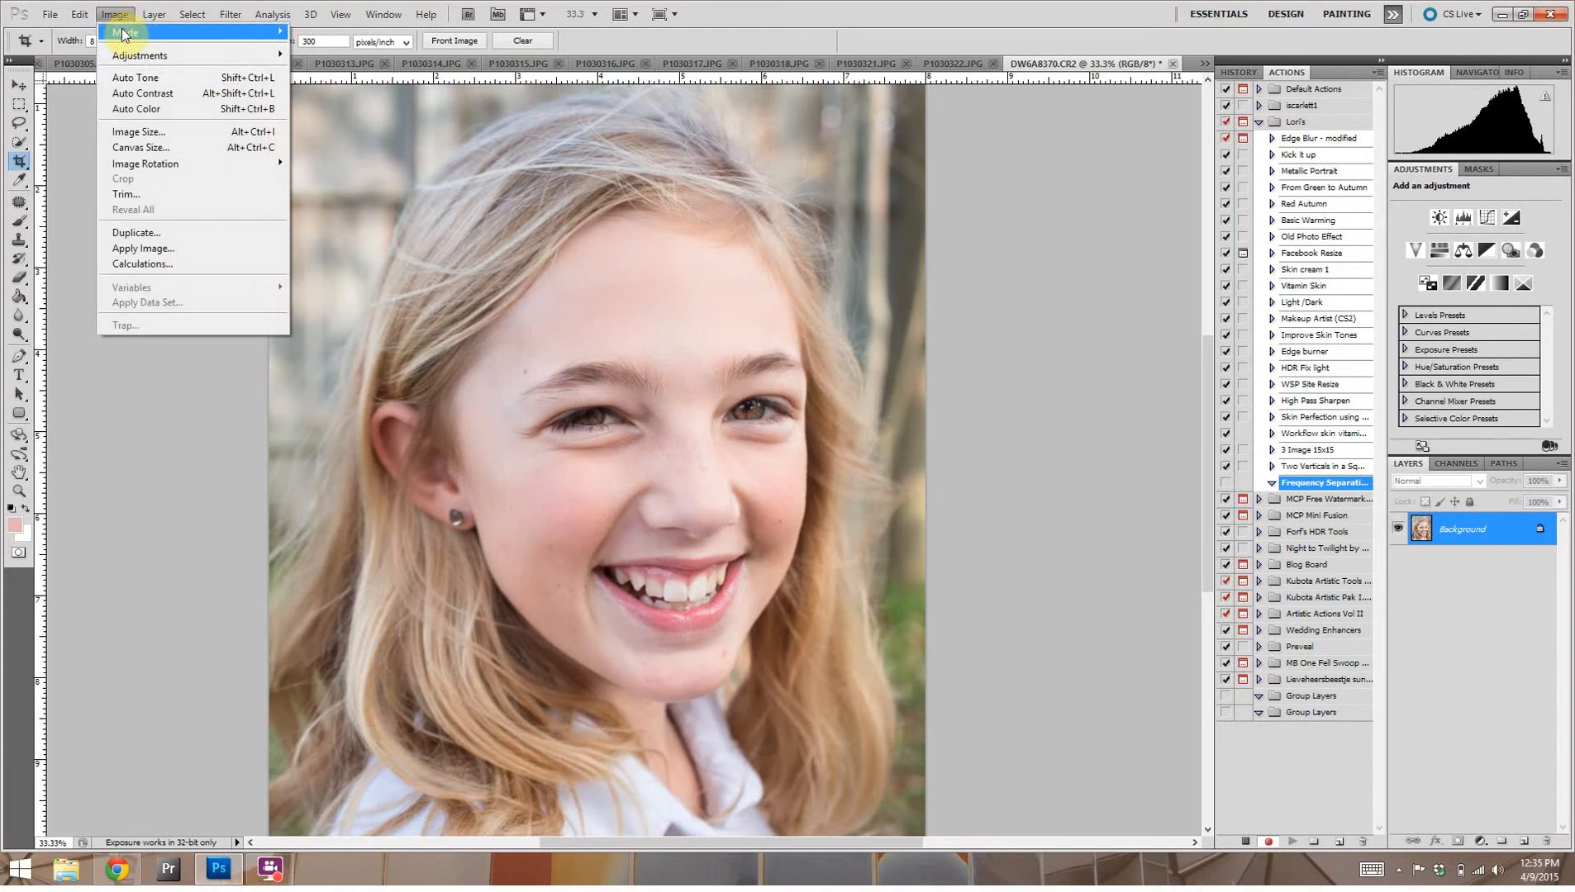
{"action": "mouse_move", "coordinate": [124, 33]}
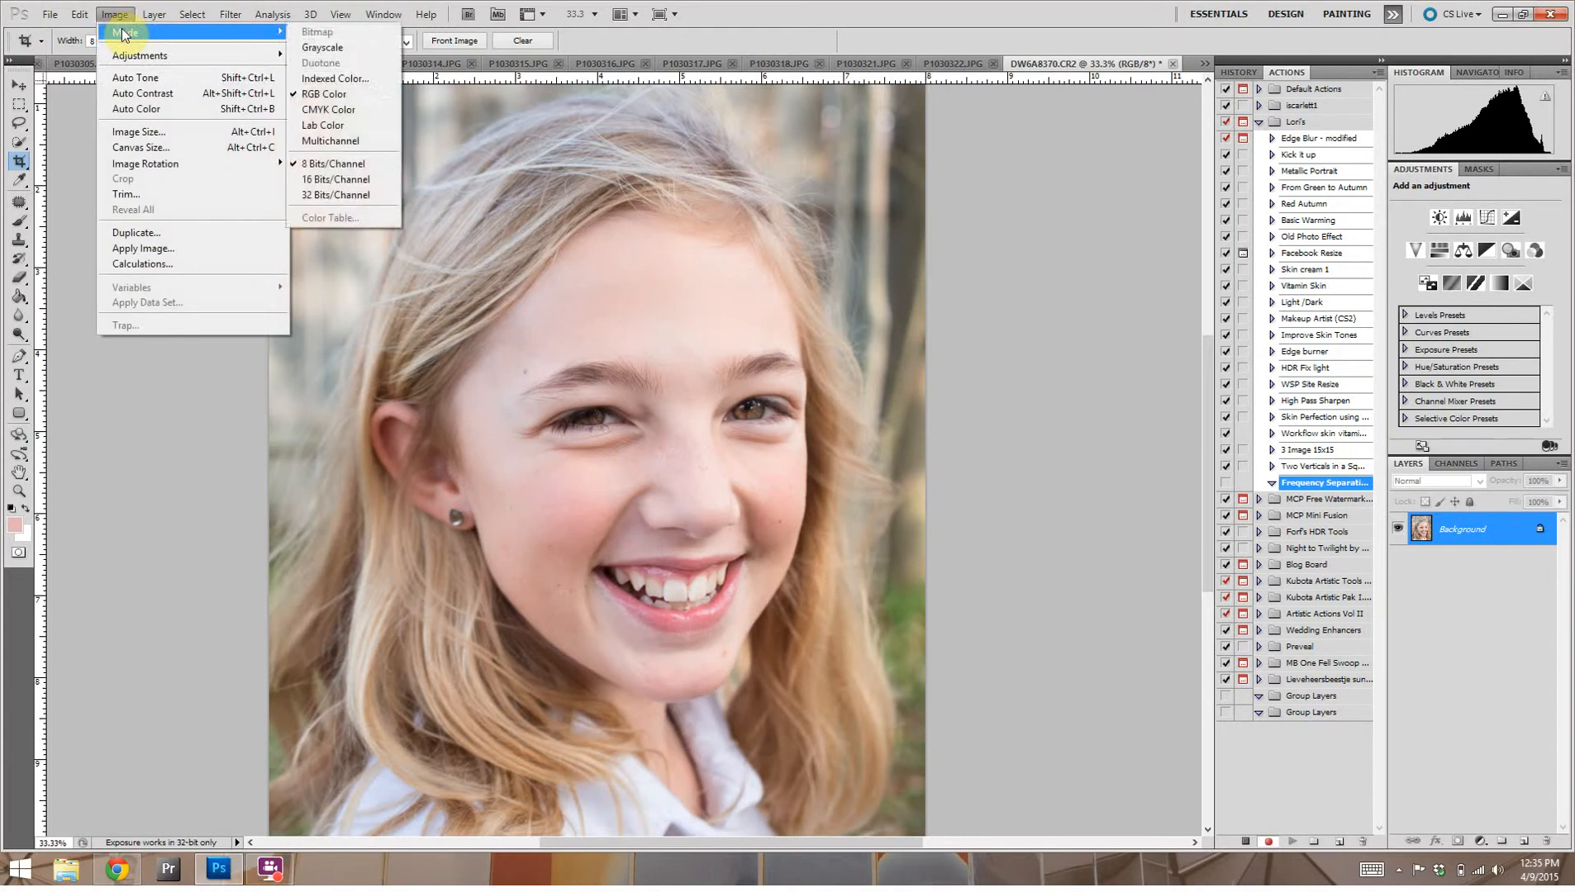
{"action": "left_click", "coordinate": [331, 179]}
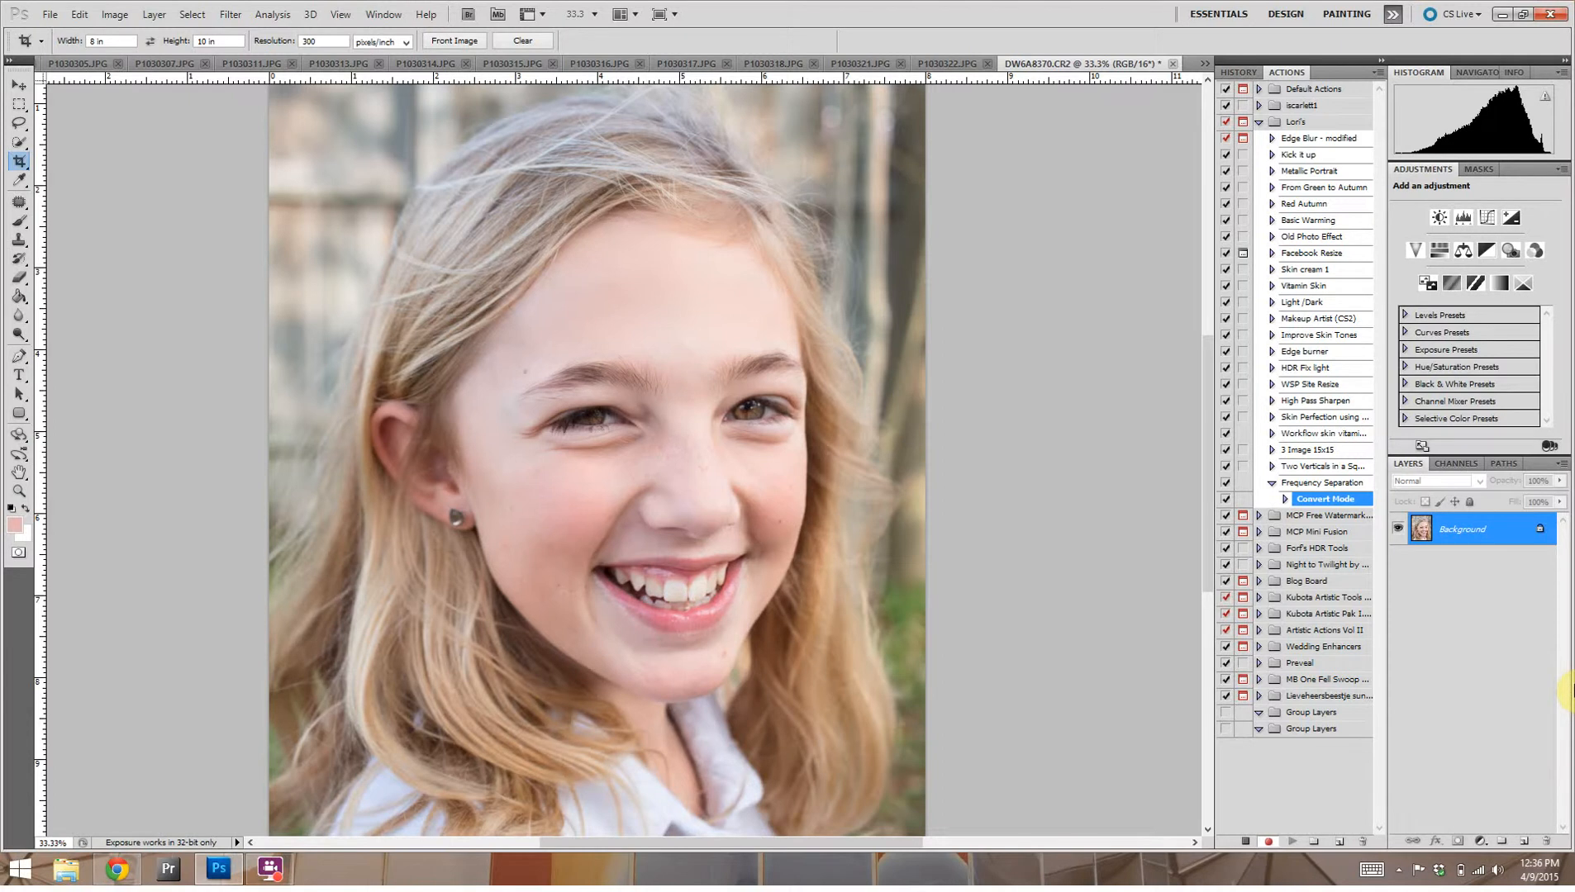
{"action": "key", "text": "ctrl+j"}
{"action": "key", "text": "ctrl+j"}
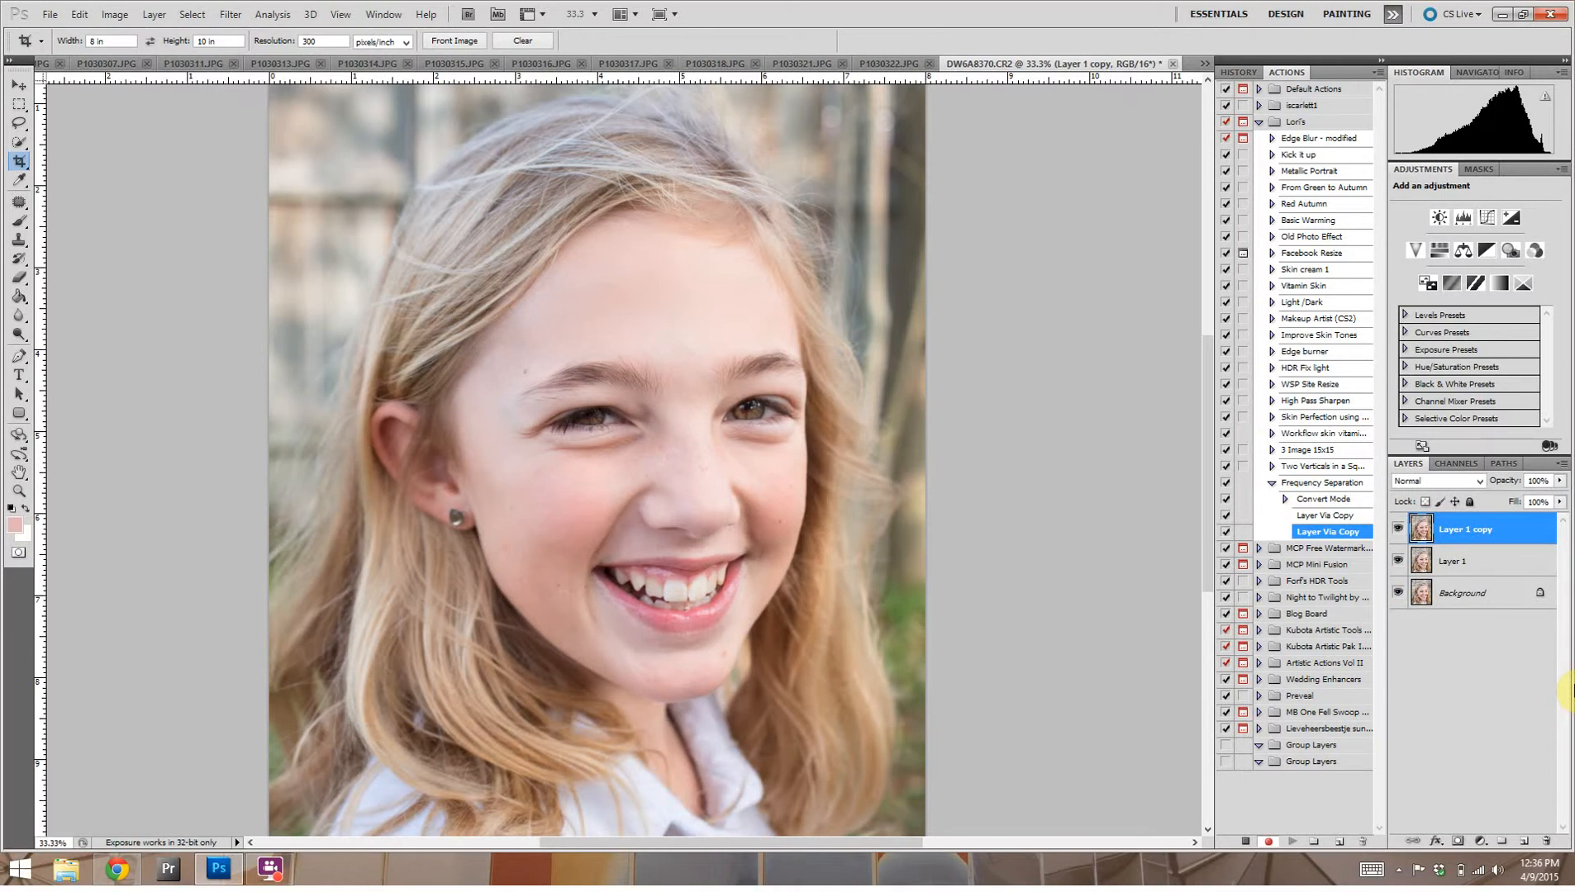
Step: Rename the uppermost layer copy "high - detail / texture"
{"action": "left_click", "coordinate": [1504, 535]}
{"action": "left_click", "coordinate": [1489, 531]}
{"action": "double_click", "coordinate": [1489, 530]}
{"action": "type", "text": "hihg"}
{"action": "key", "text": "BackSpace"}
{"action": "type", "text": "gh"}
{"action": "type", "text": " det"}
{"action": "type", "text": "de"}
{"action": "type", "text": "tail"}
{"action": "key", "text": "BackSpace"}
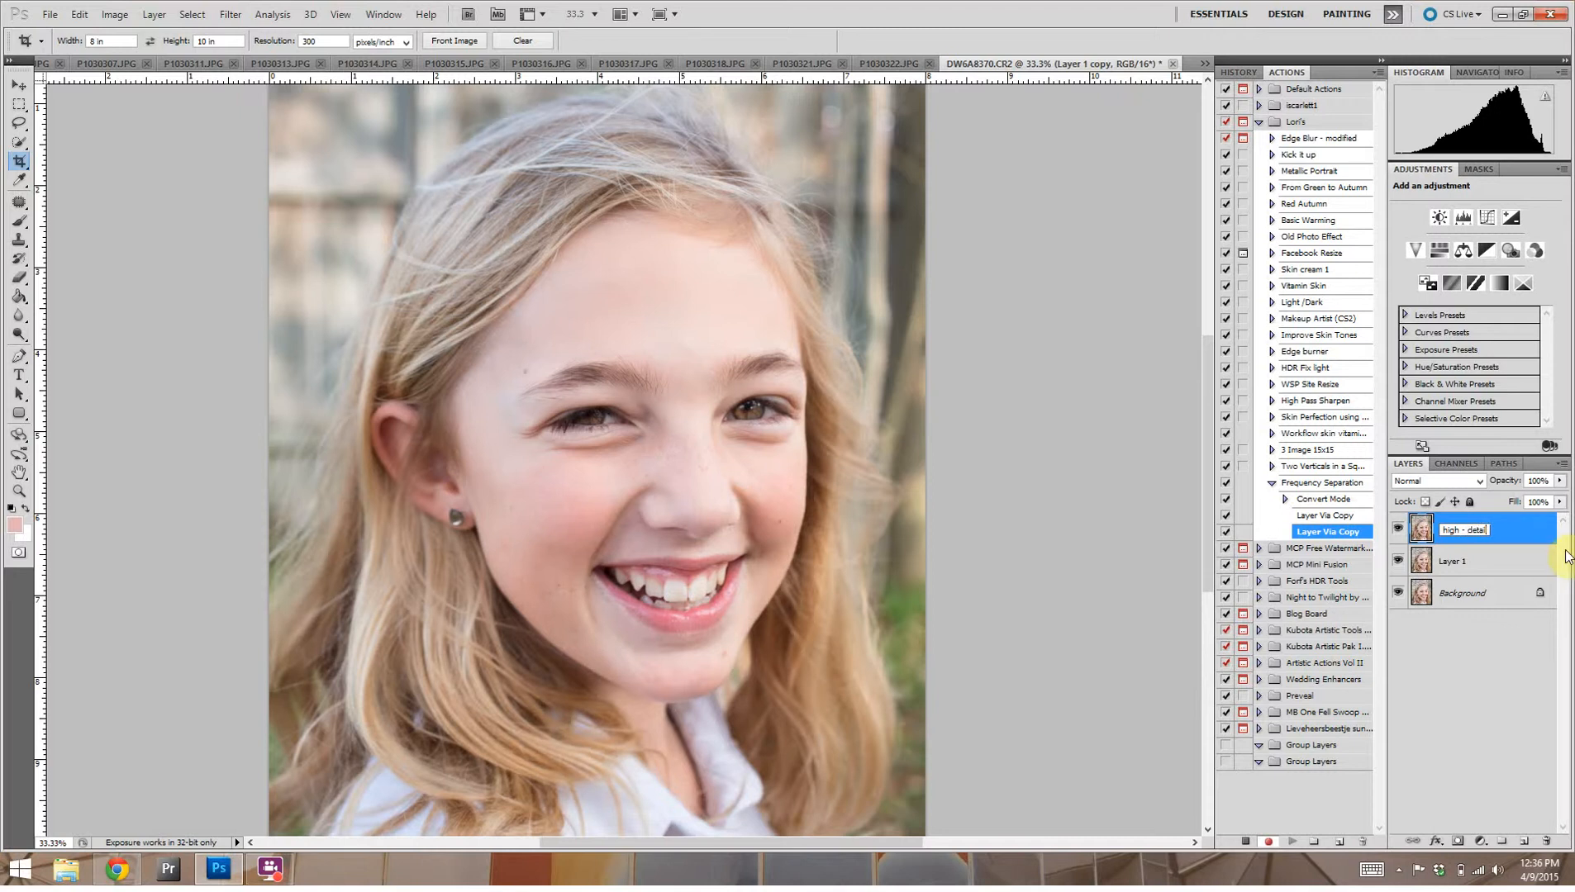
{"action": "key", "text": "BackSpace"}
{"action": "type", "text": "/ texture"}
{"action": "key", "text": "Return"}
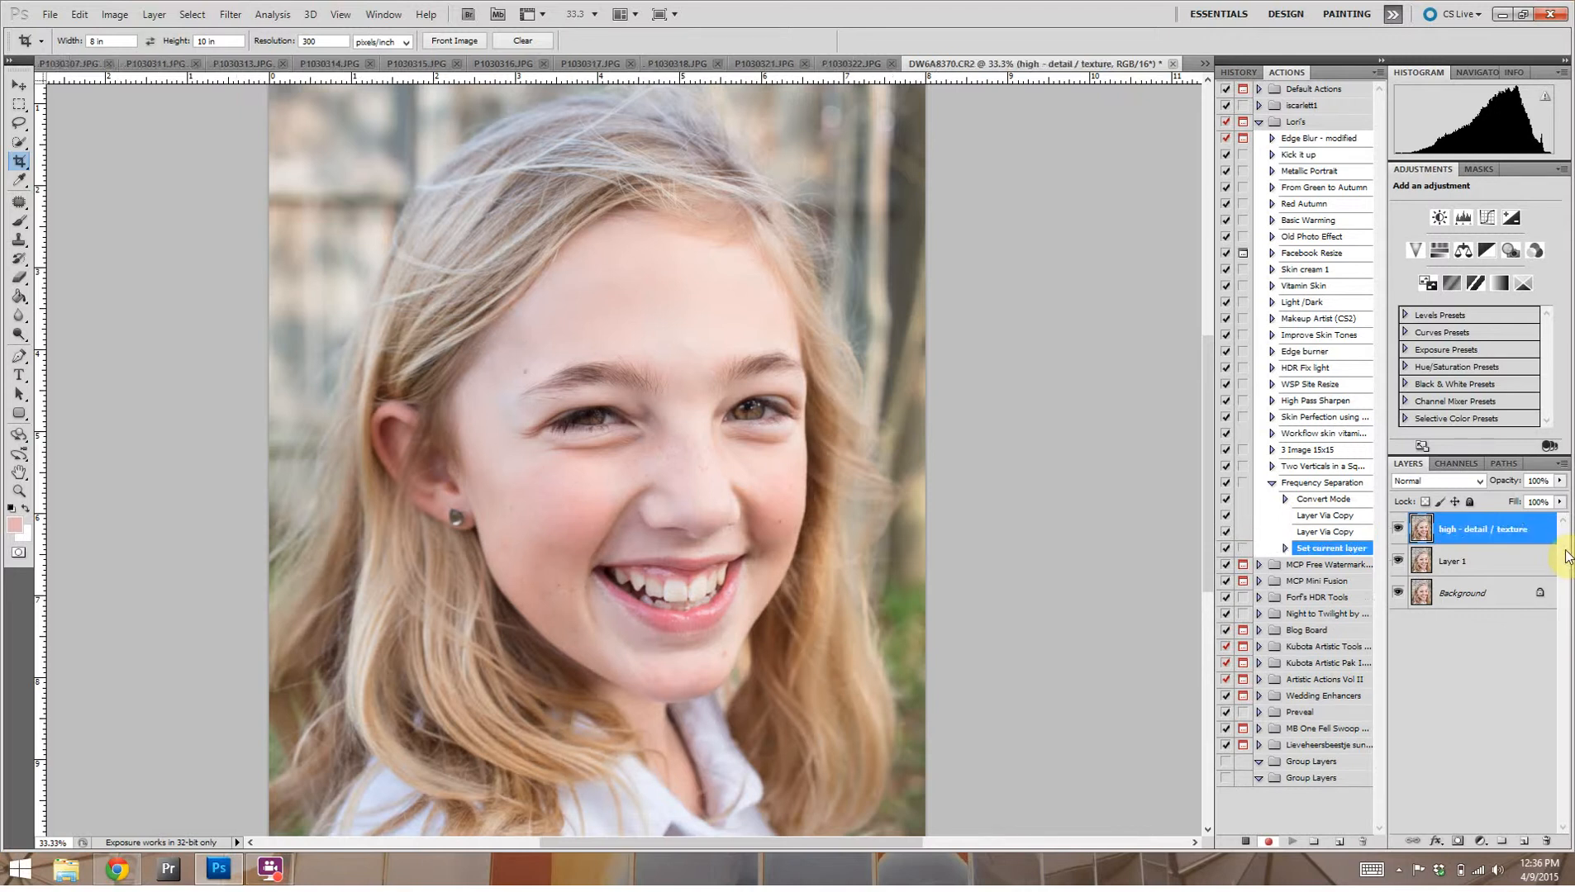
Step: Rename Layer 1 "low - color"
{"action": "double_click", "coordinate": [1455, 561]}
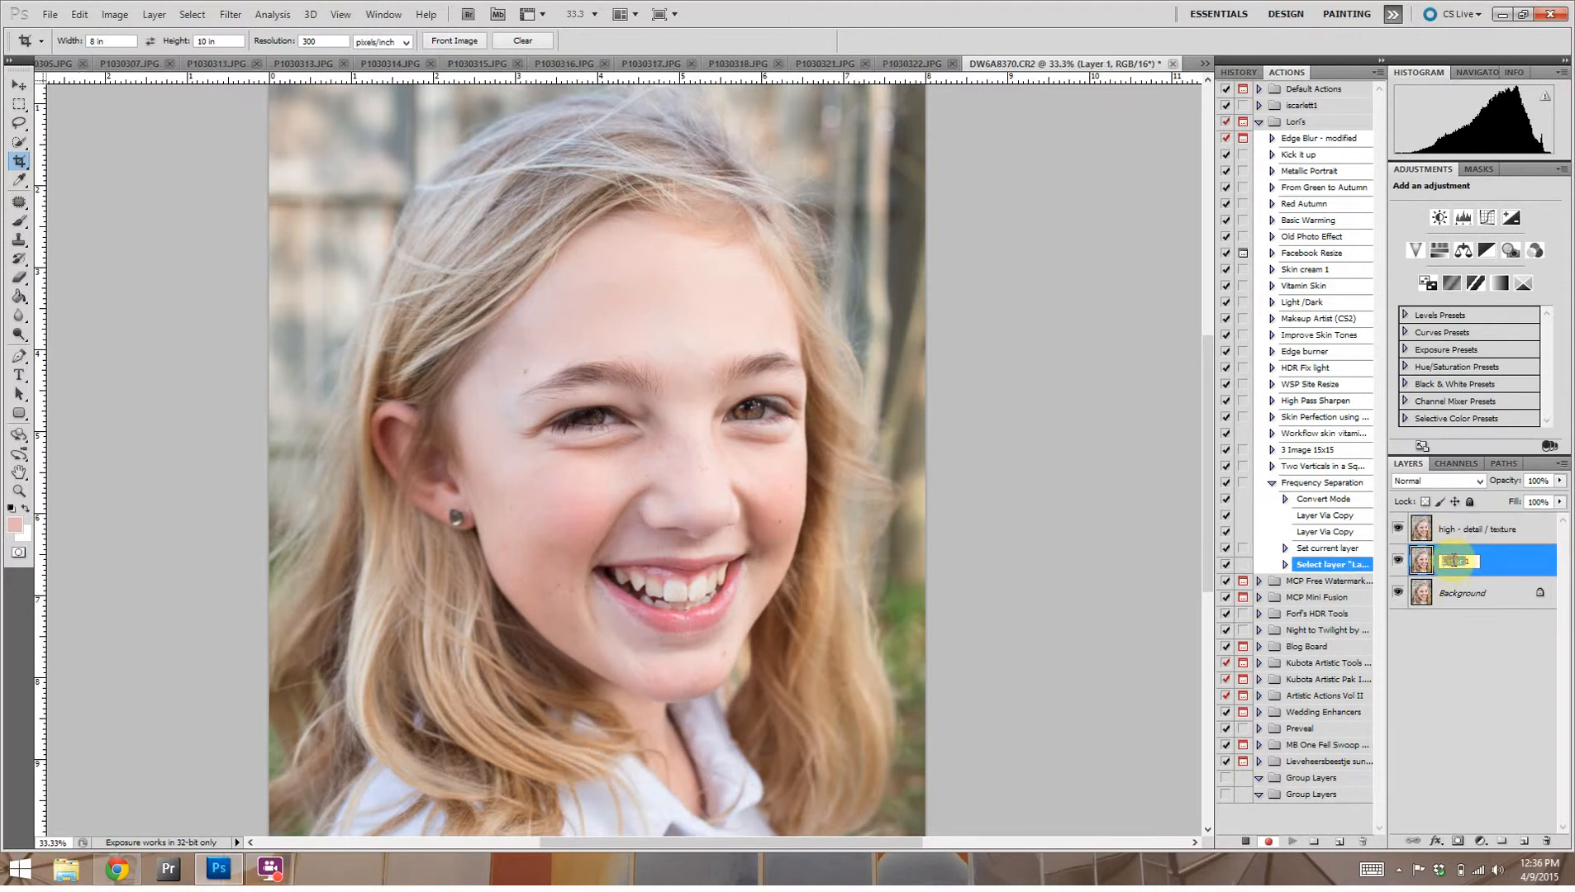
{"action": "key", "text": "BackSpace"}
{"action": "type", "text": "low - colo"}
{"action": "key", "text": "Return"}
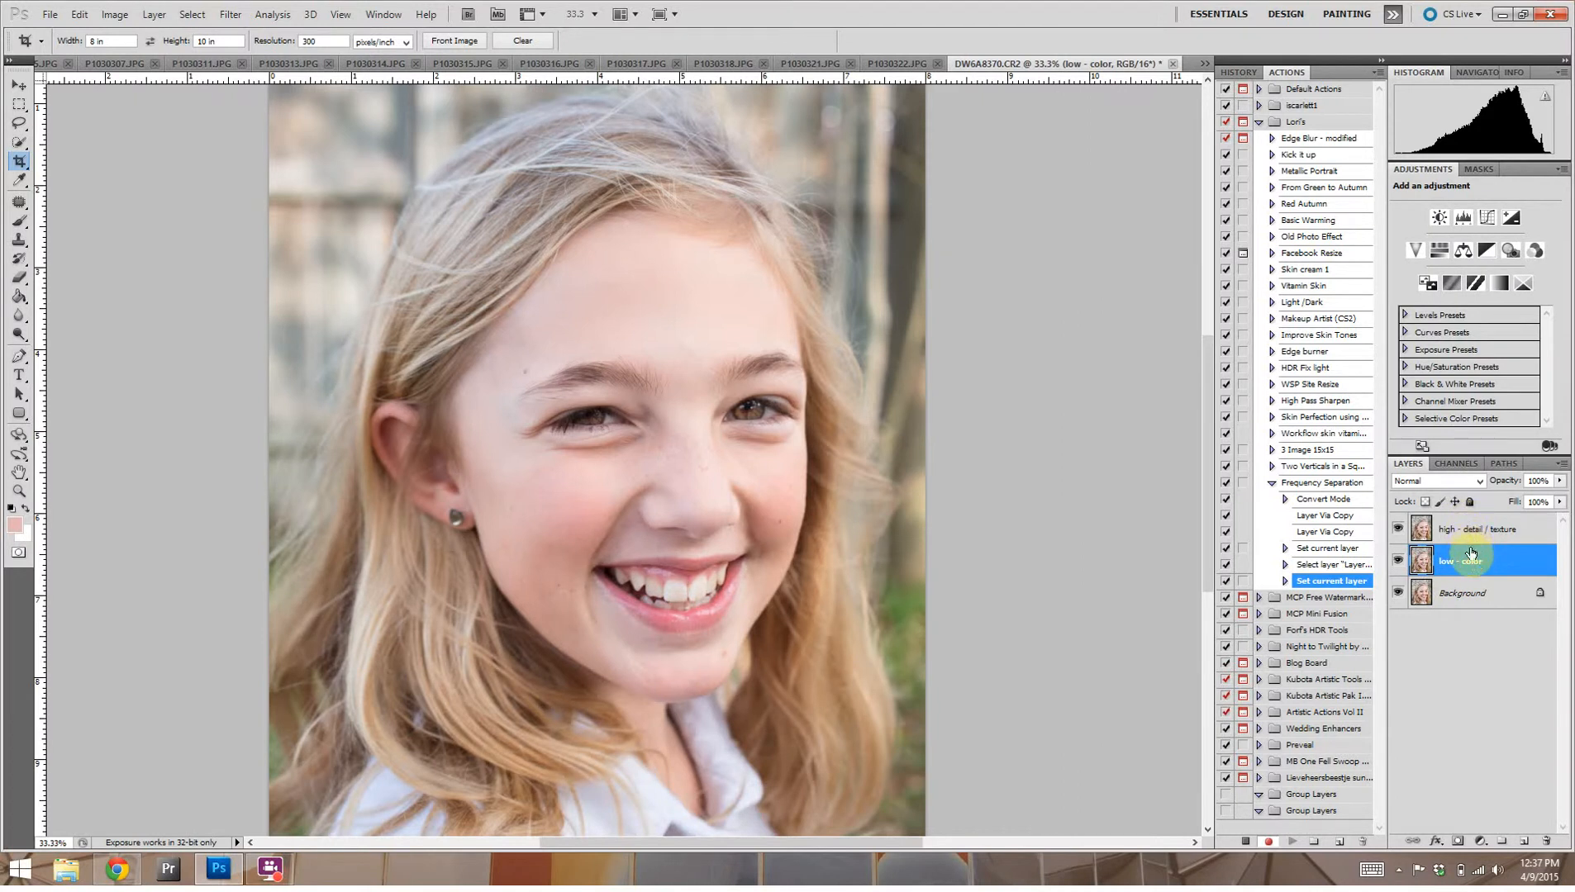
Step: Hide the high - detail / texture layer and apply a Gaussian Blur with a radius of 5.7 pixels to the low - color layer
{"action": "left_click", "coordinate": [1398, 529]}
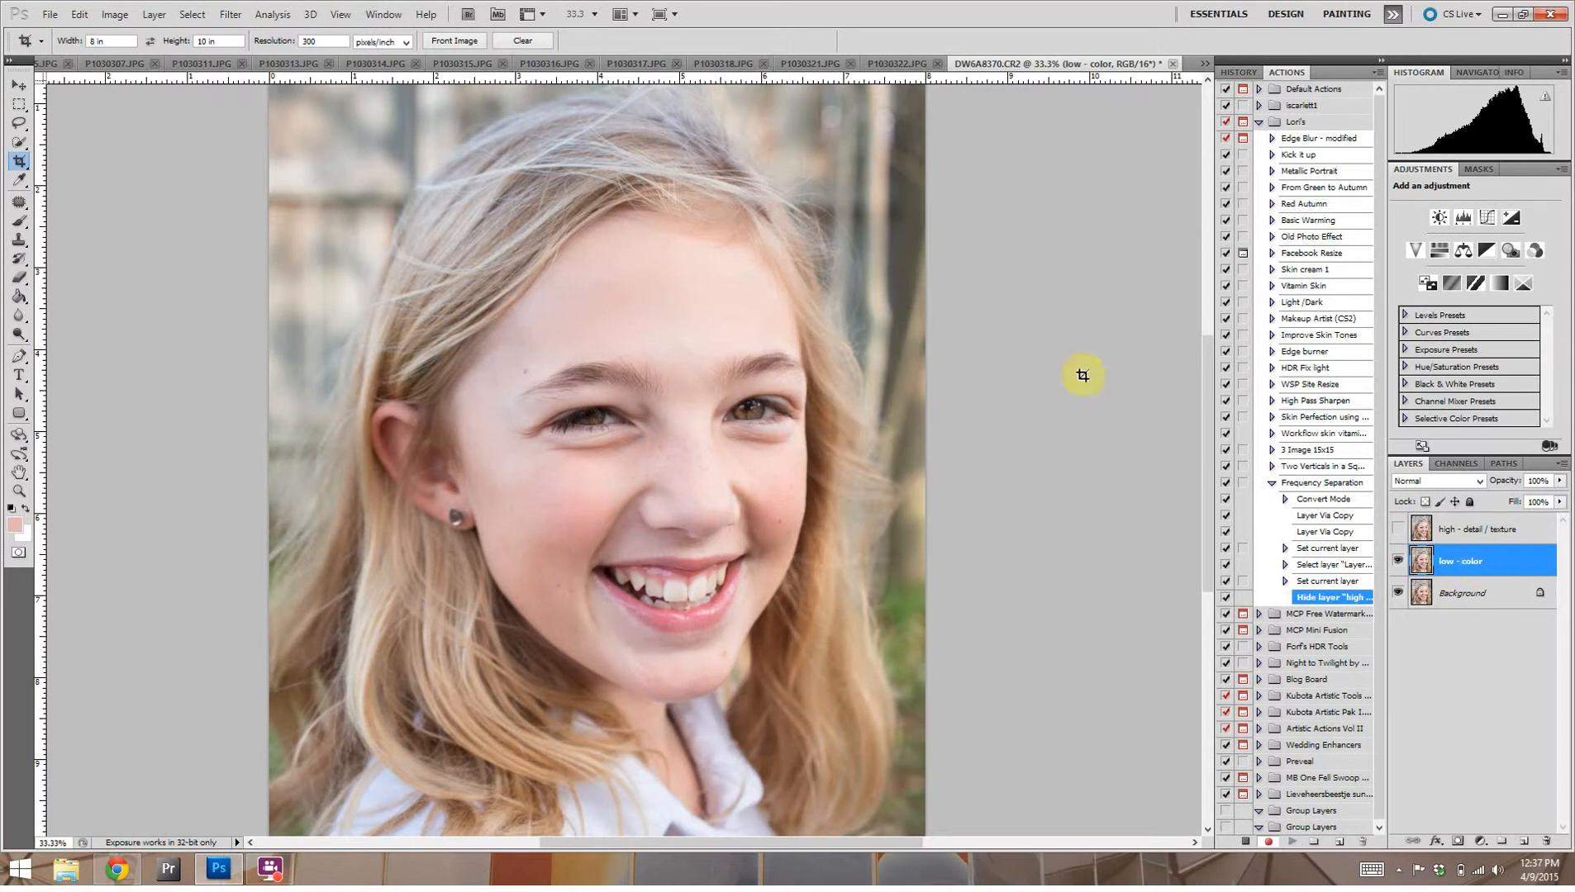
{"action": "left_click", "coordinate": [230, 14]}
{"action": "mouse_move", "coordinate": [234, 202]}
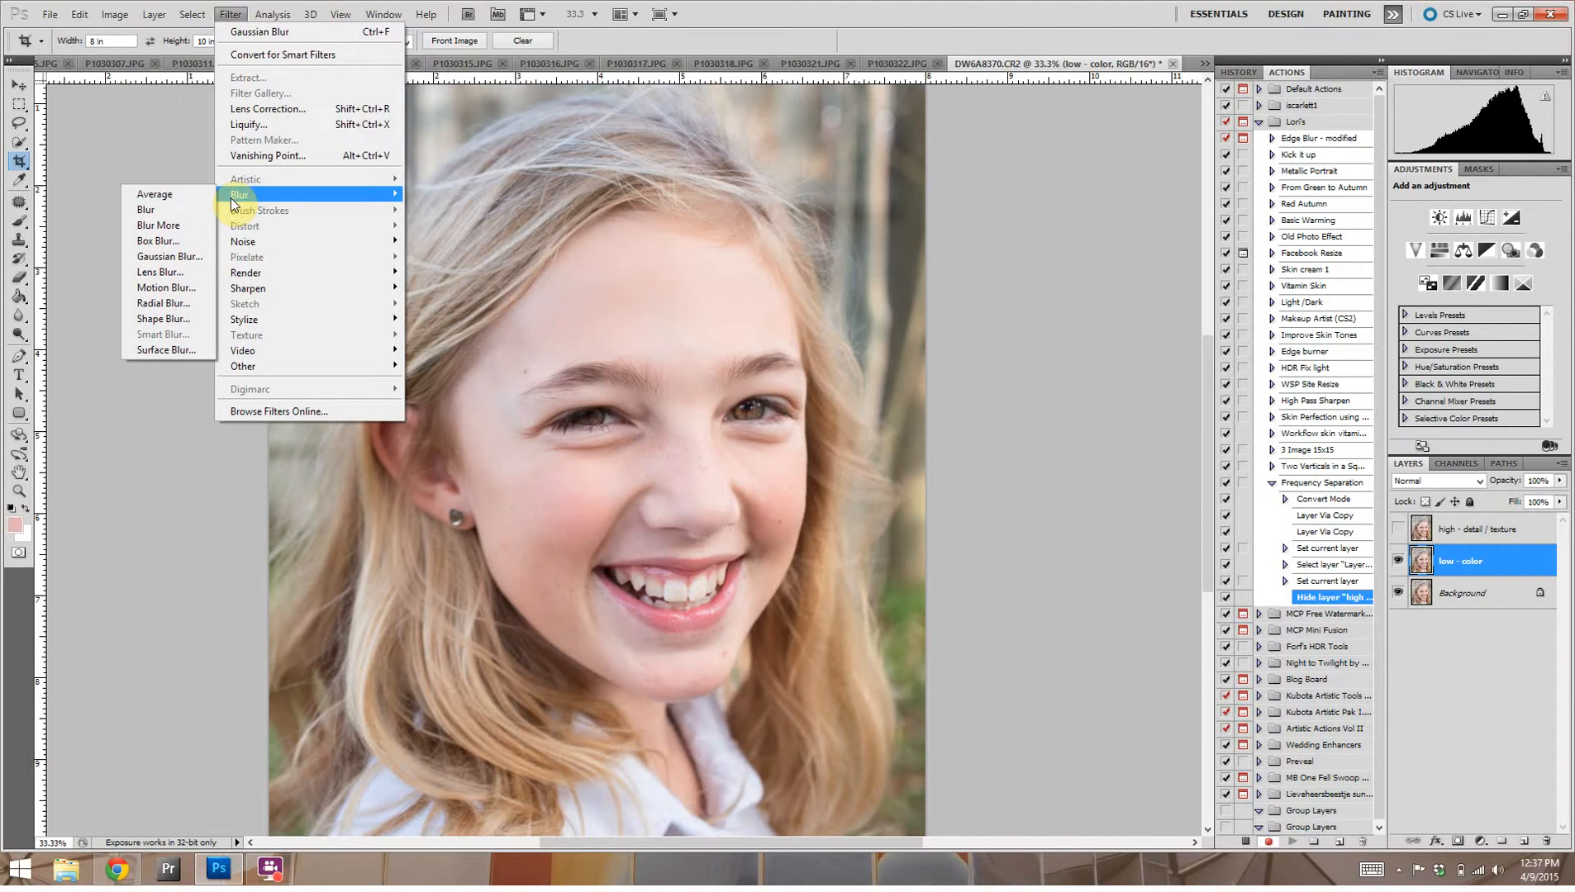
{"action": "mouse_move", "coordinate": [240, 241]}
{"action": "left_click", "coordinate": [188, 257]}
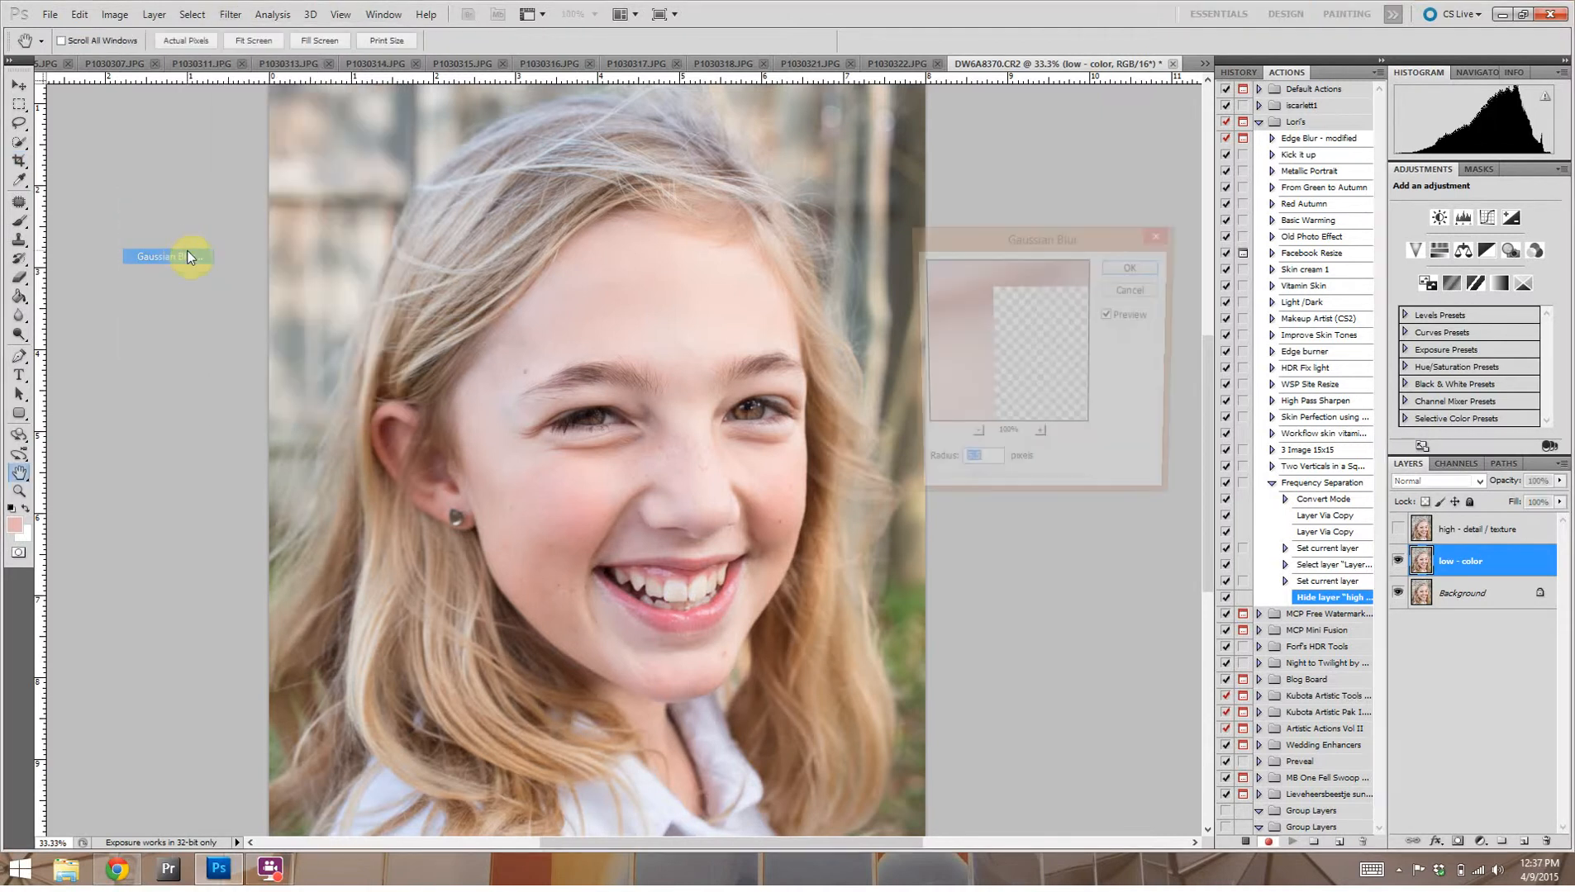
{"action": "left_click_drag", "start_coordinate": [991, 387], "coordinate": [1015, 366]}
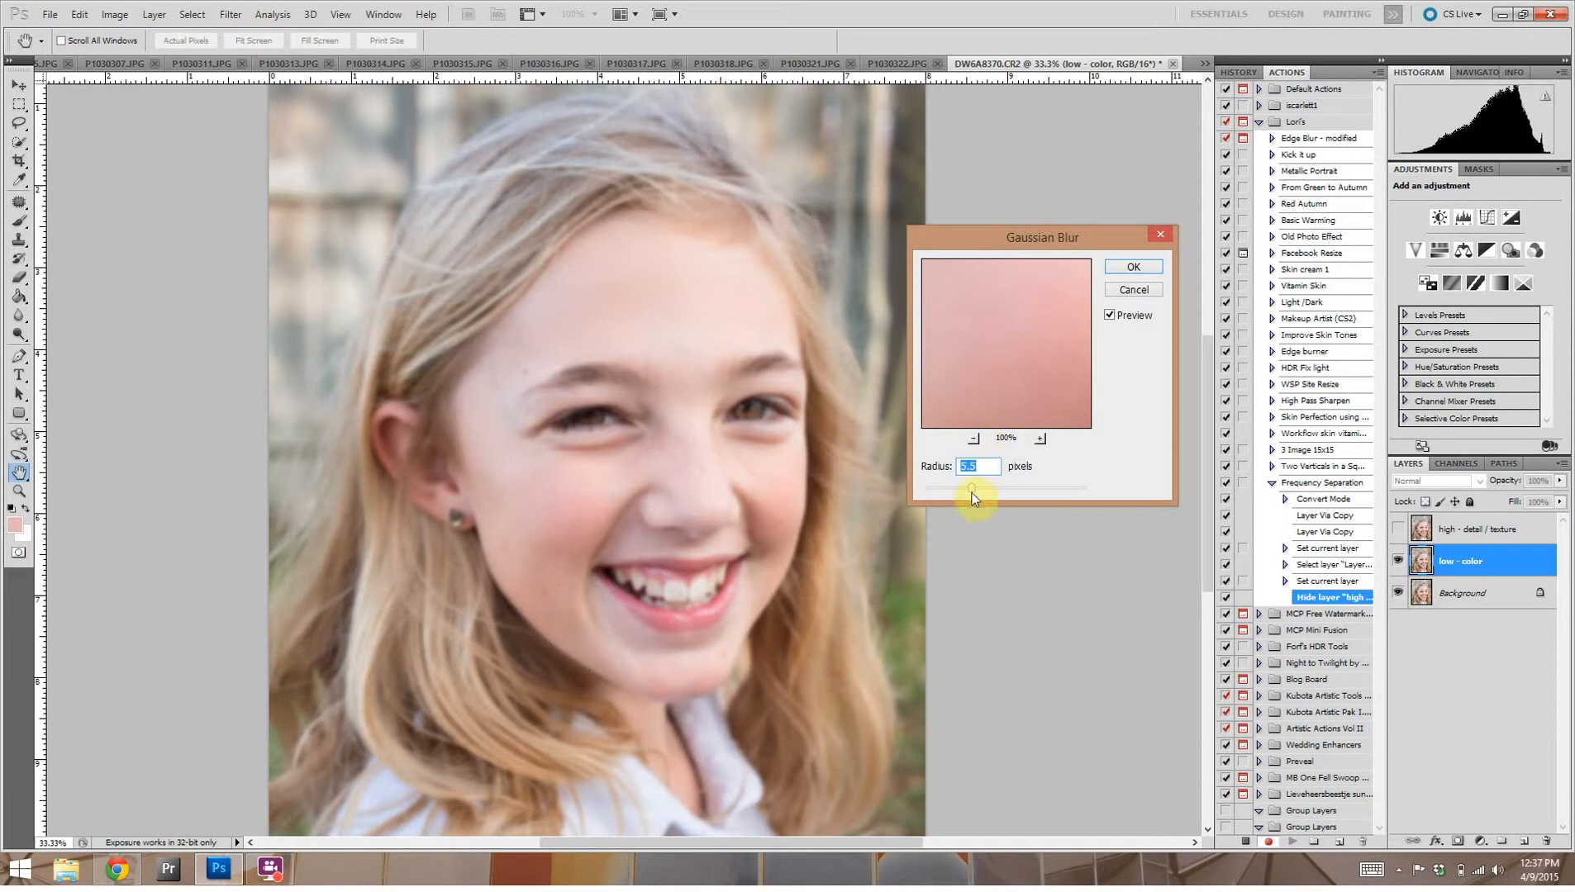
{"action": "left_click_drag", "start_coordinate": [971, 488], "coordinate": [923, 492]}
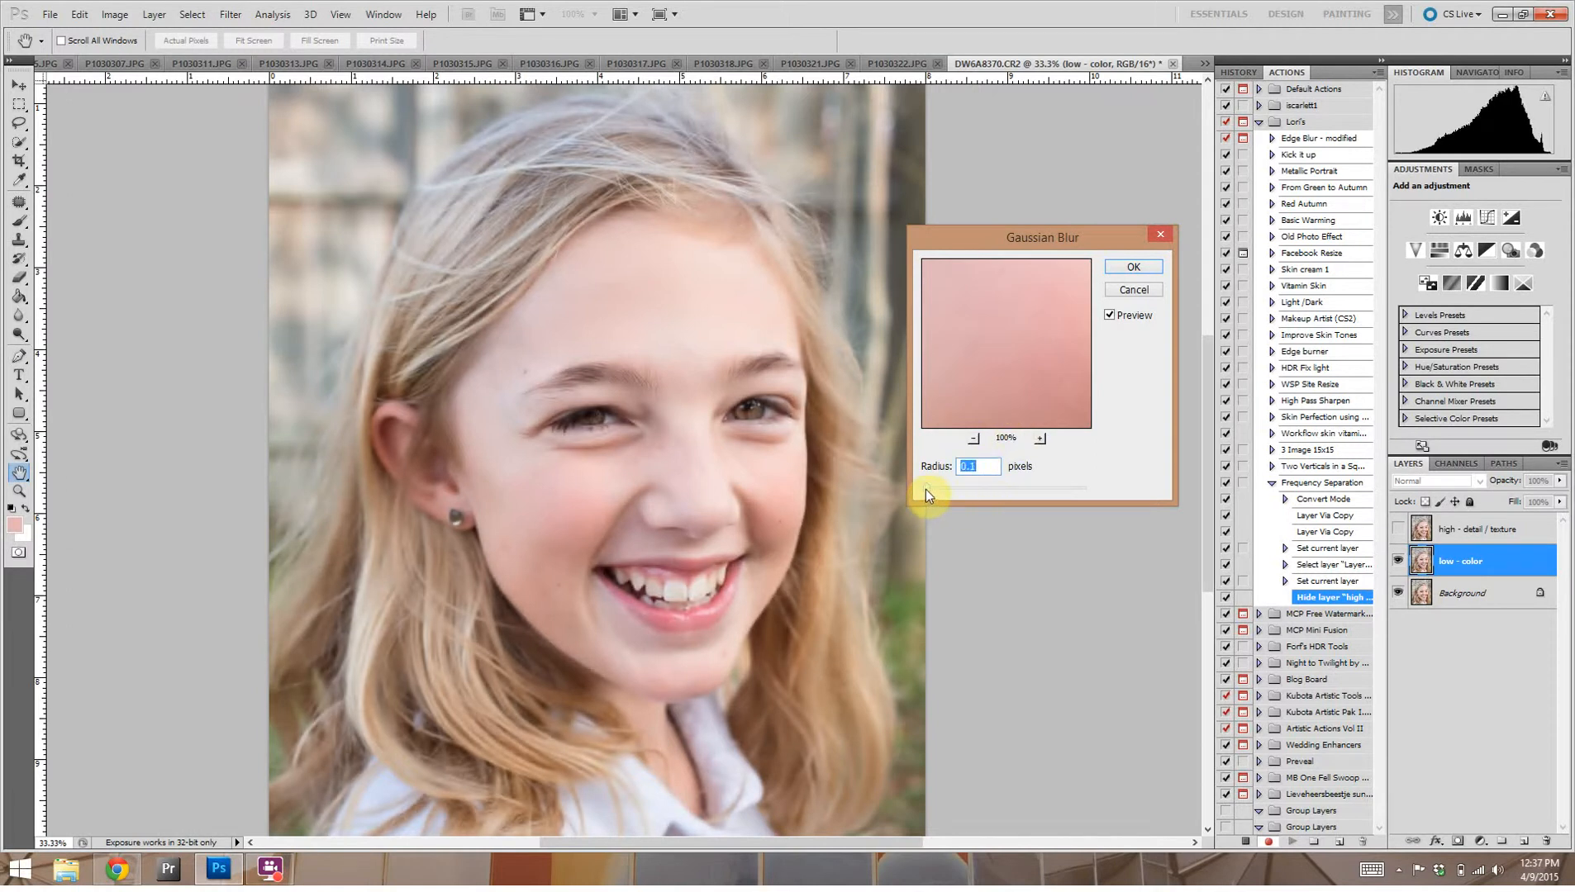
{"action": "left_click_drag", "start_coordinate": [956, 494], "coordinate": [980, 493]}
{"action": "mouse_move", "coordinate": [974, 494]}
{"action": "left_mouse_down"}
{"action": "mouse_move", "coordinate": [1100, 492]}
{"action": "mouse_move", "coordinate": [973, 496]}
{"action": "left_mouse_up"}
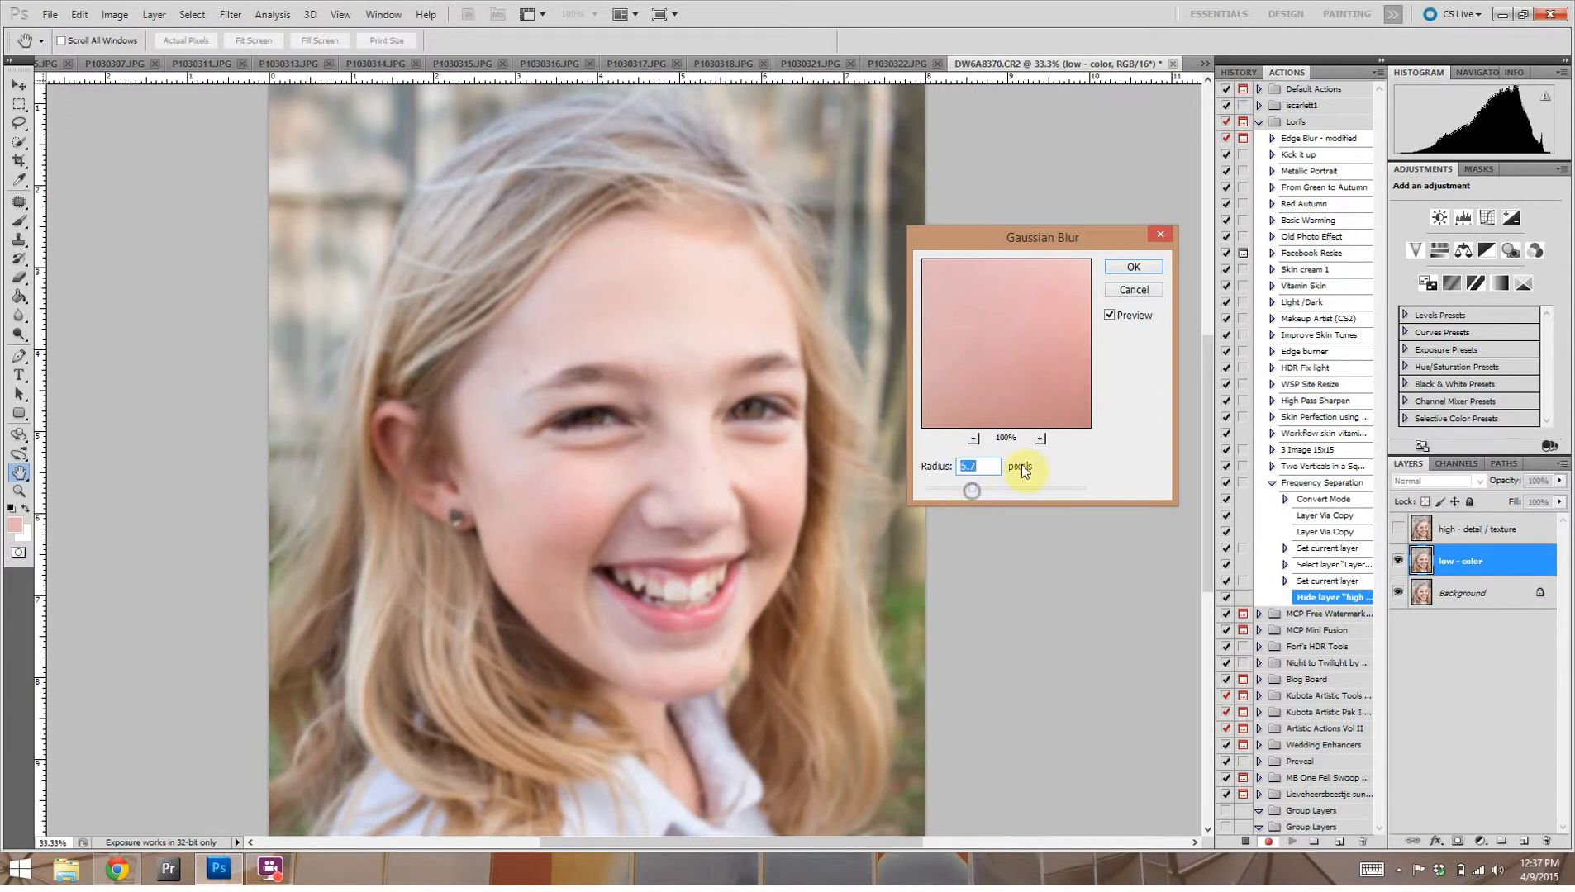
{"action": "left_click", "coordinate": [1125, 268]}
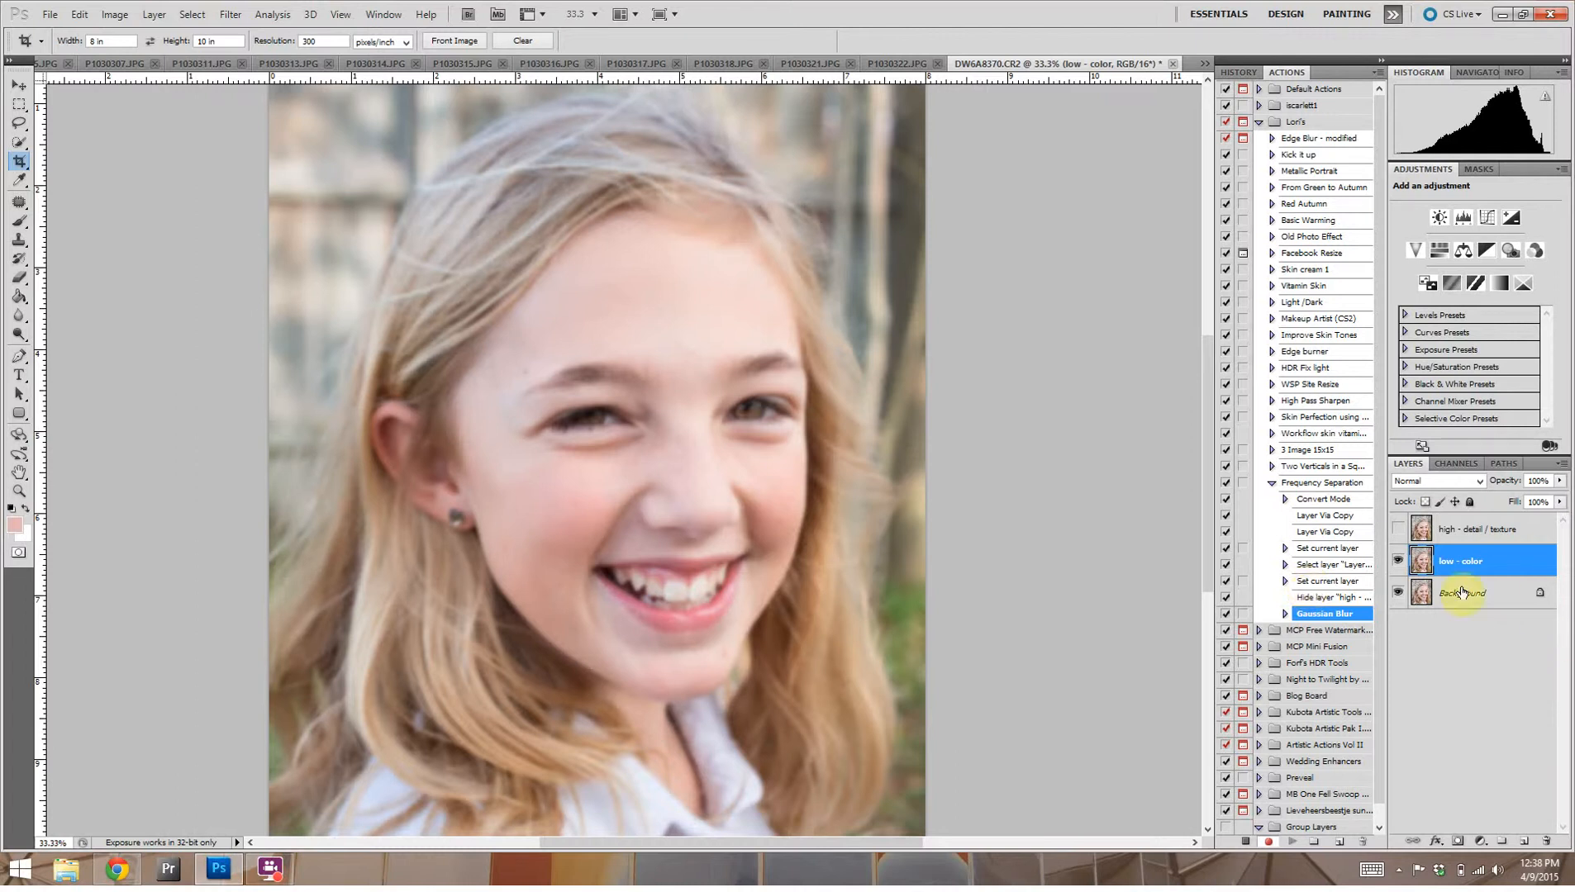
Step: Hide the low - color layer, and show and select the high - detail / texture layer
{"action": "left_click", "coordinate": [1399, 562]}
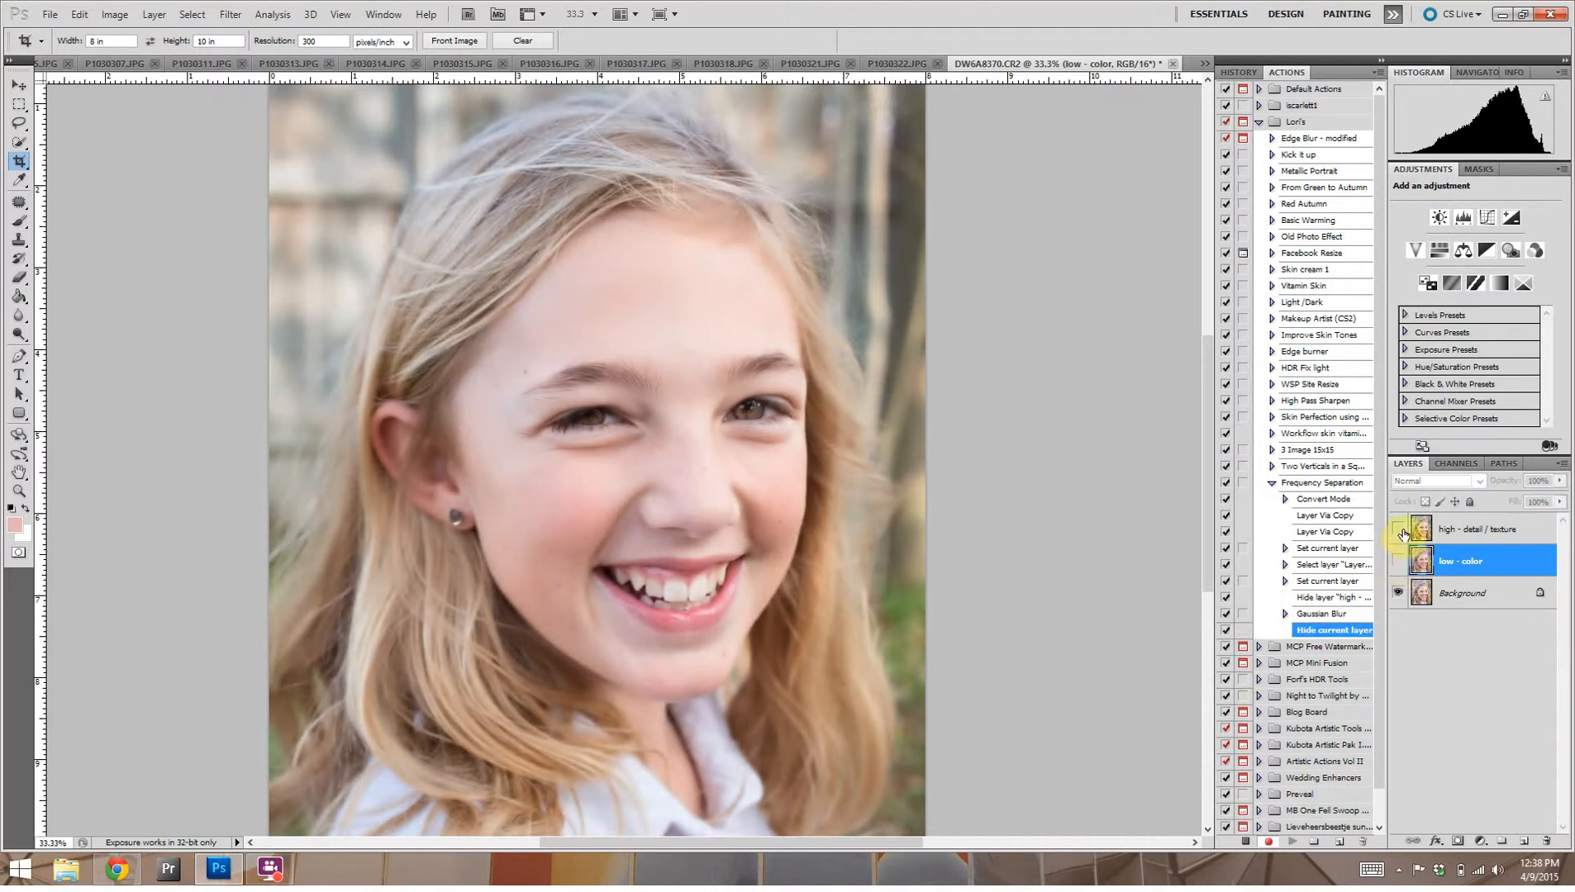
{"action": "left_click", "coordinate": [1399, 530]}
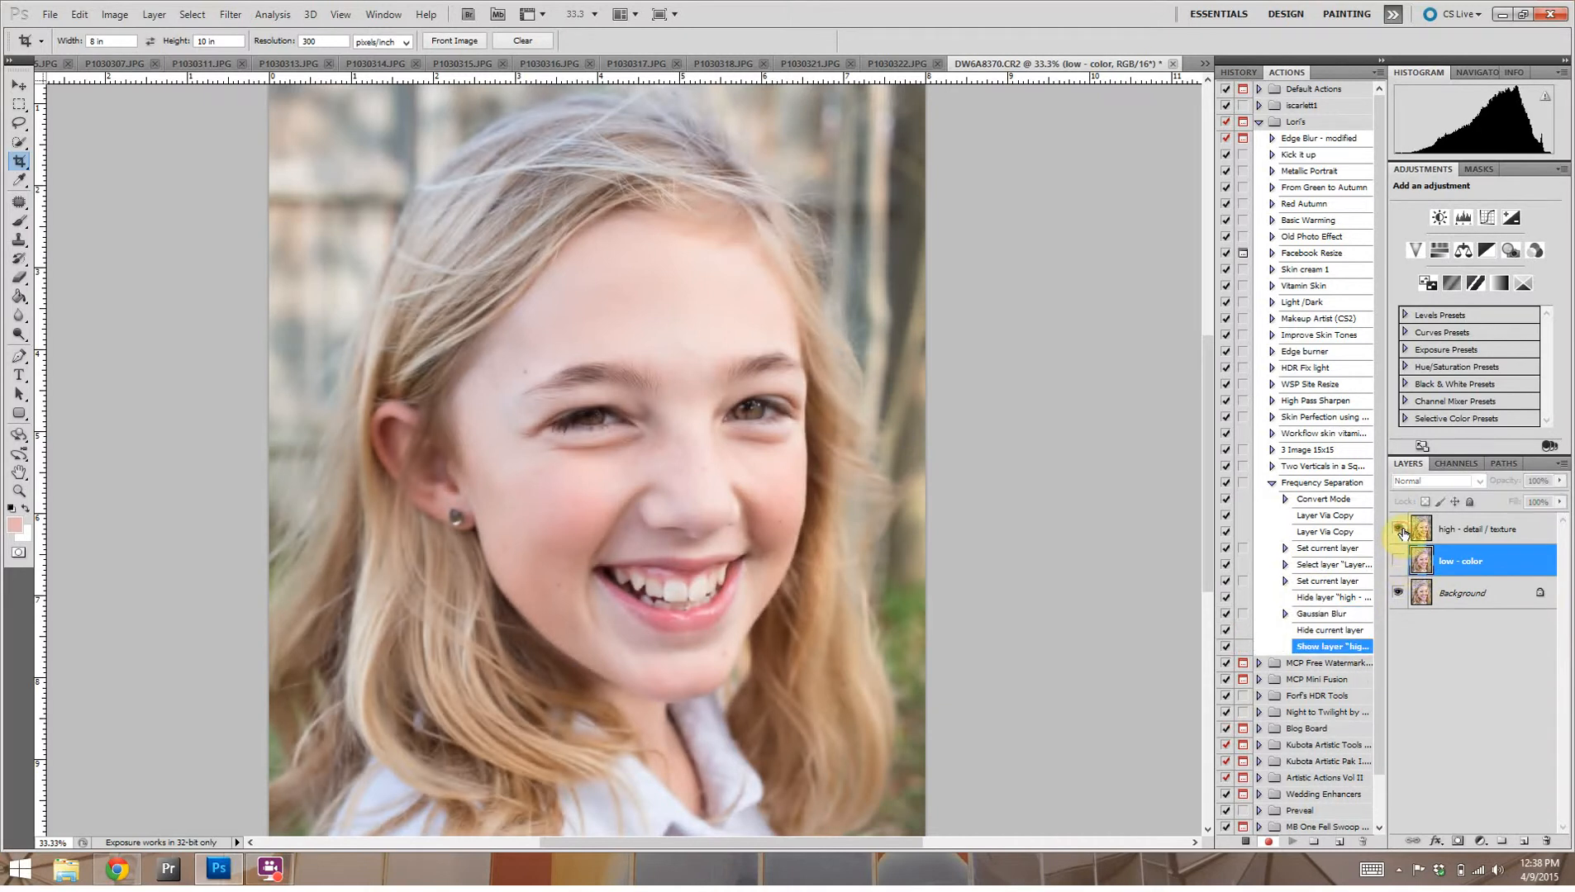
{"action": "left_click", "coordinate": [1454, 533]}
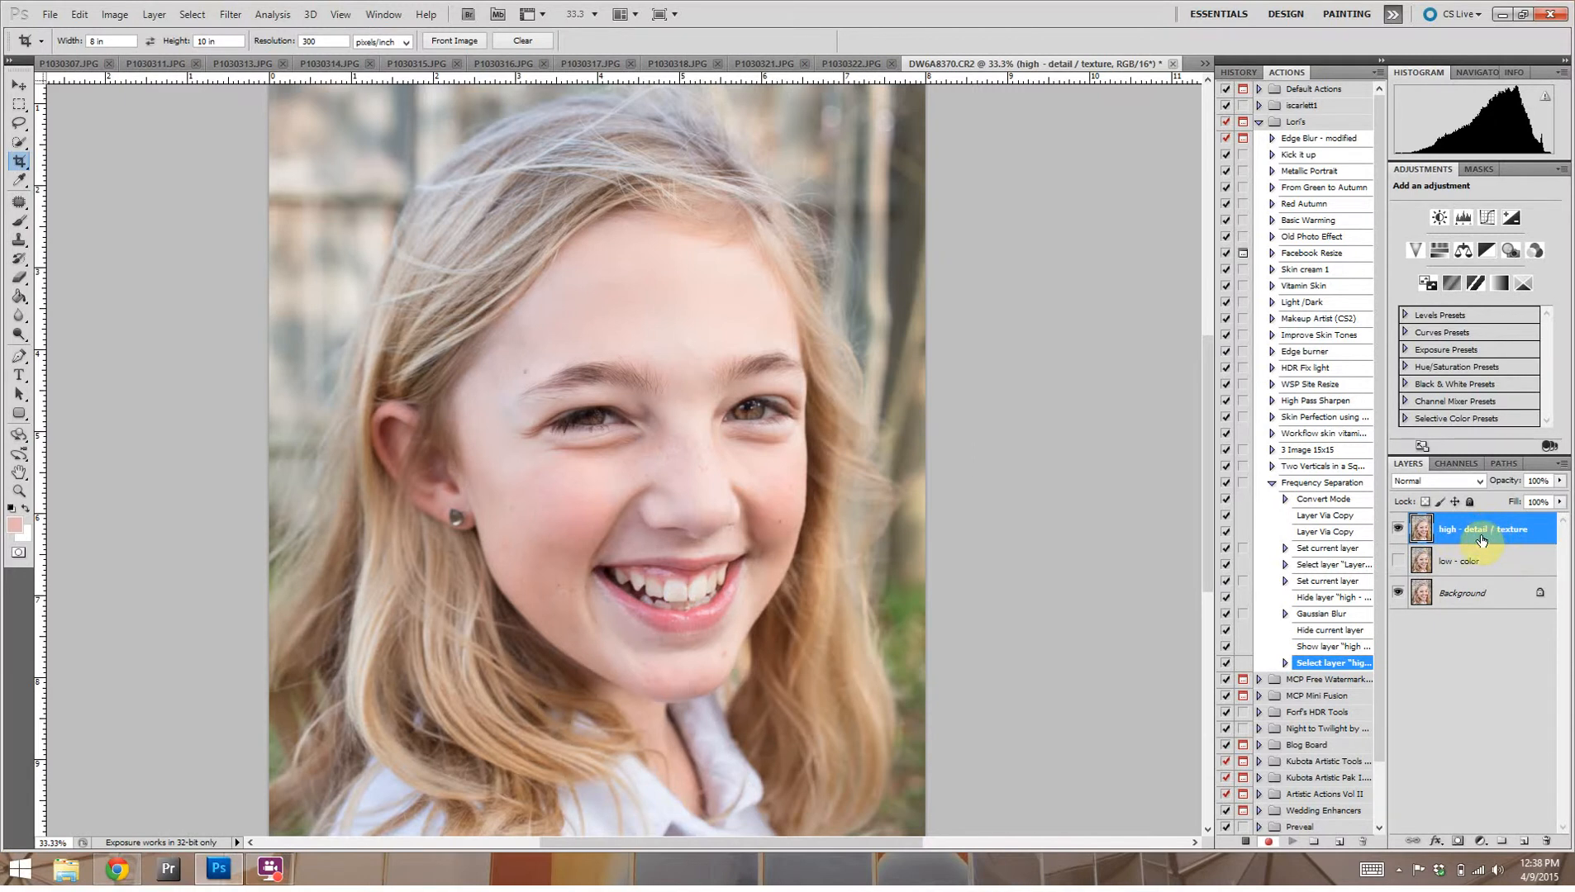
Step: Apply Image to the high - detail / texture layer from low - color, with RGB inverted, Add blending, 100% opacity, scale 2 and offset 0
{"action": "left_click", "coordinate": [124, 15]}
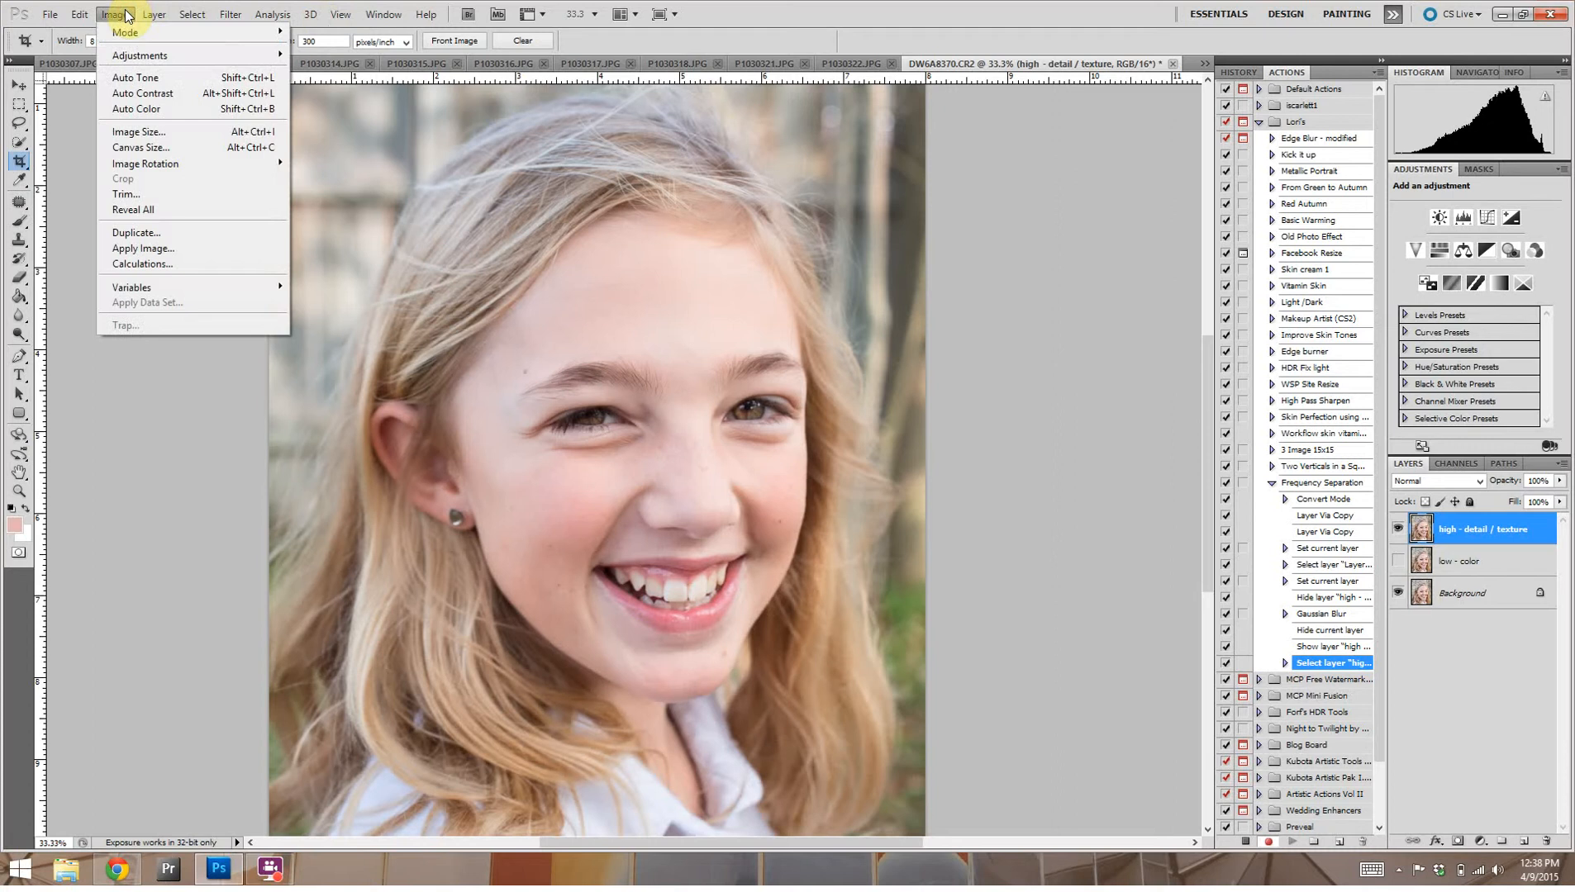
{"action": "left_click", "coordinate": [153, 248]}
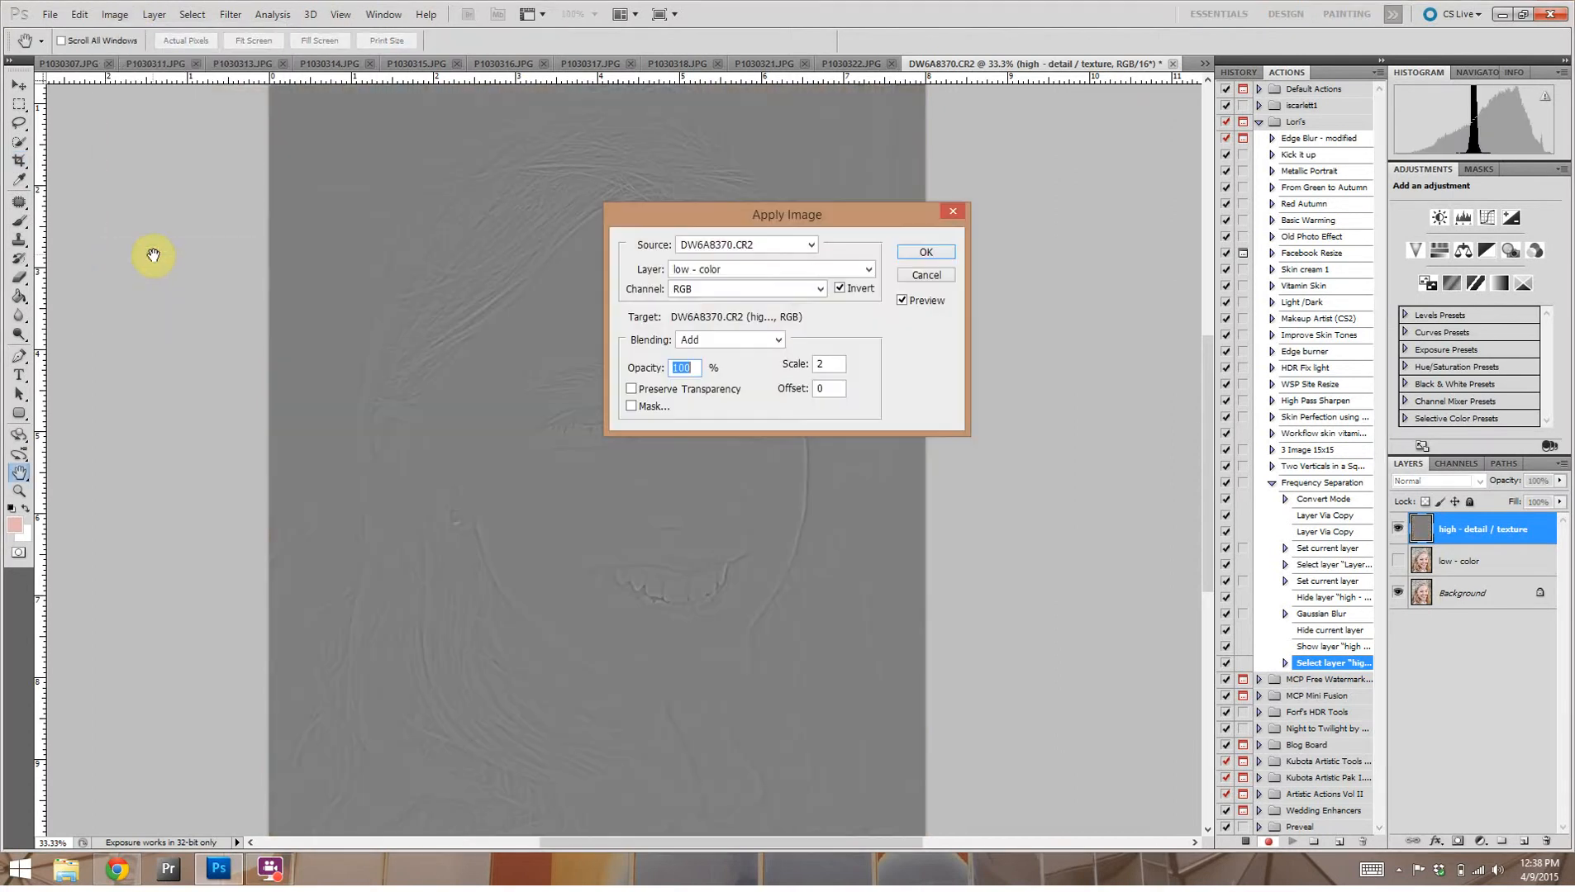
{"action": "left_click", "coordinate": [724, 268]}
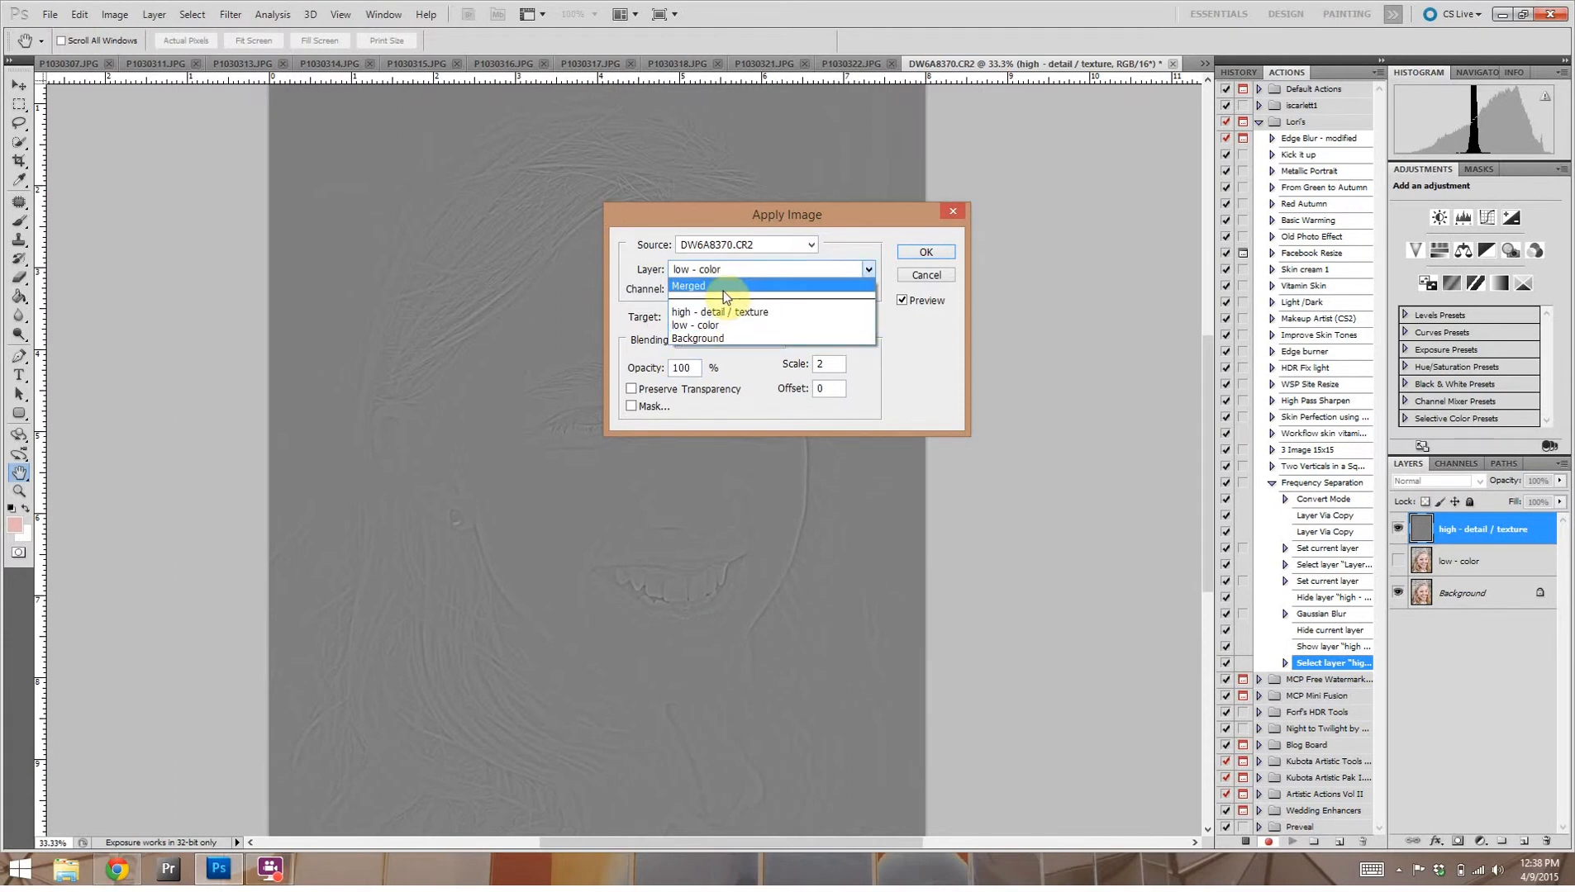
{"action": "left_click", "coordinate": [711, 325]}
{"action": "left_click", "coordinate": [841, 289]}
{"action": "left_click", "coordinate": [841, 288]}
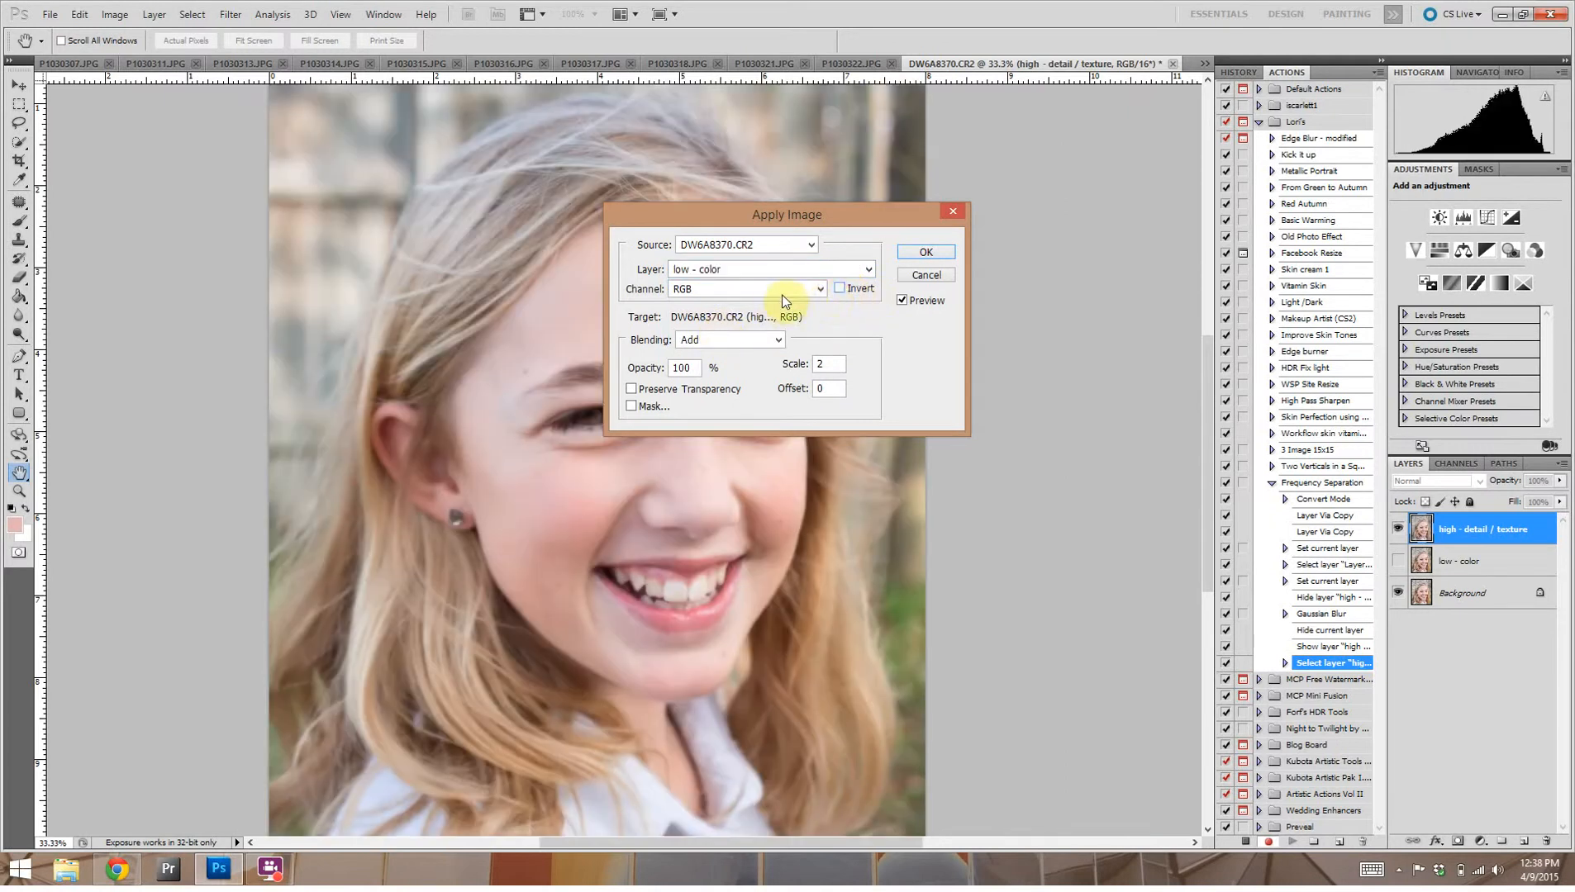
{"action": "left_click", "coordinate": [839, 288]}
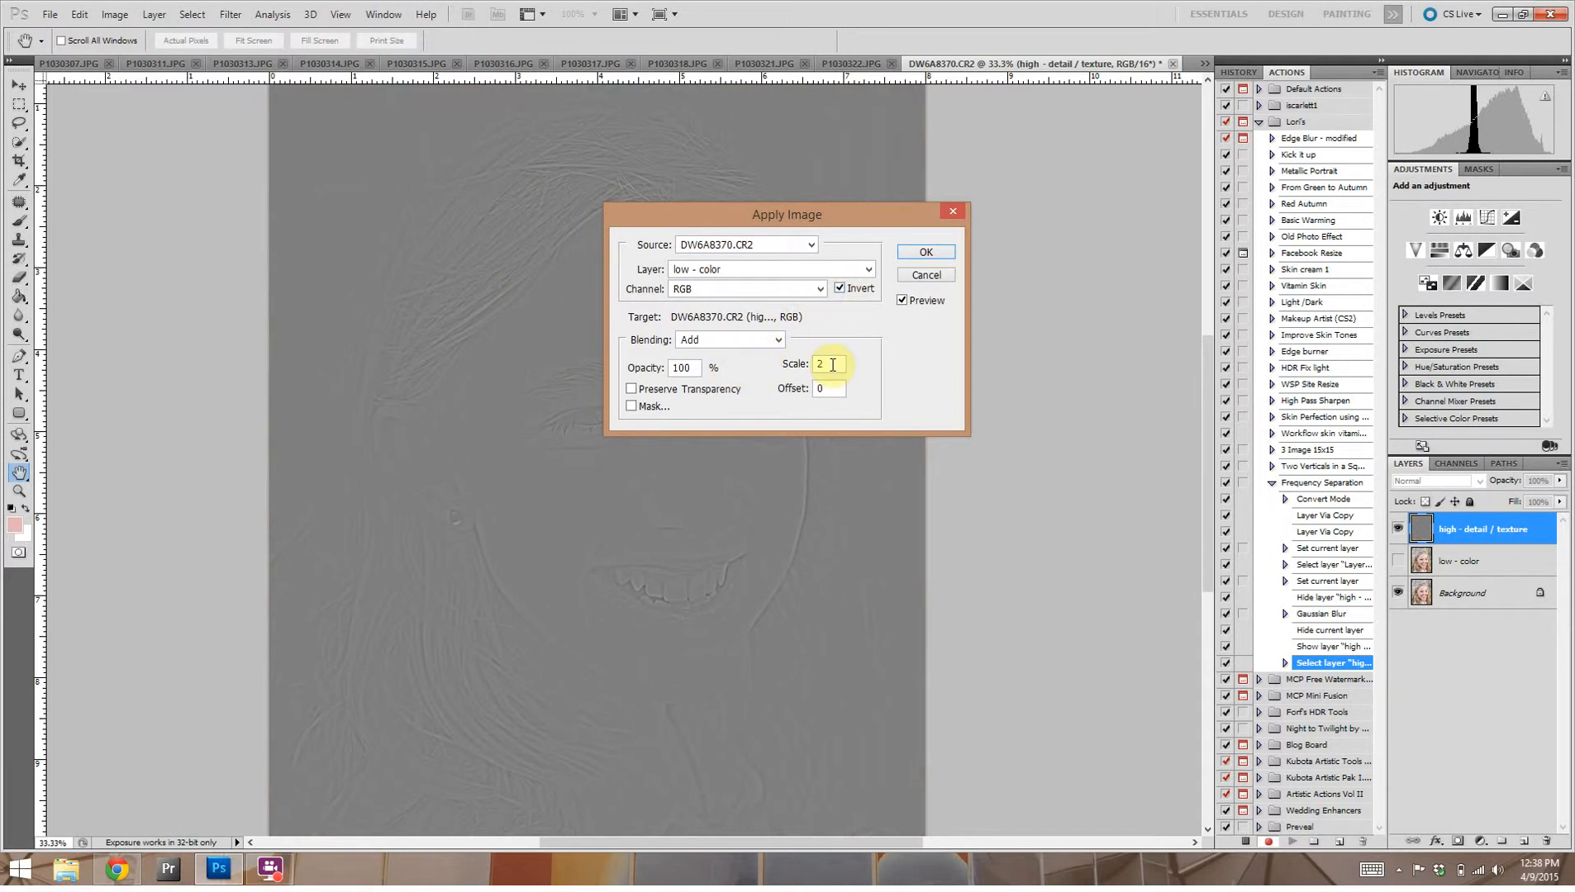
{"action": "left_click", "coordinate": [756, 340]}
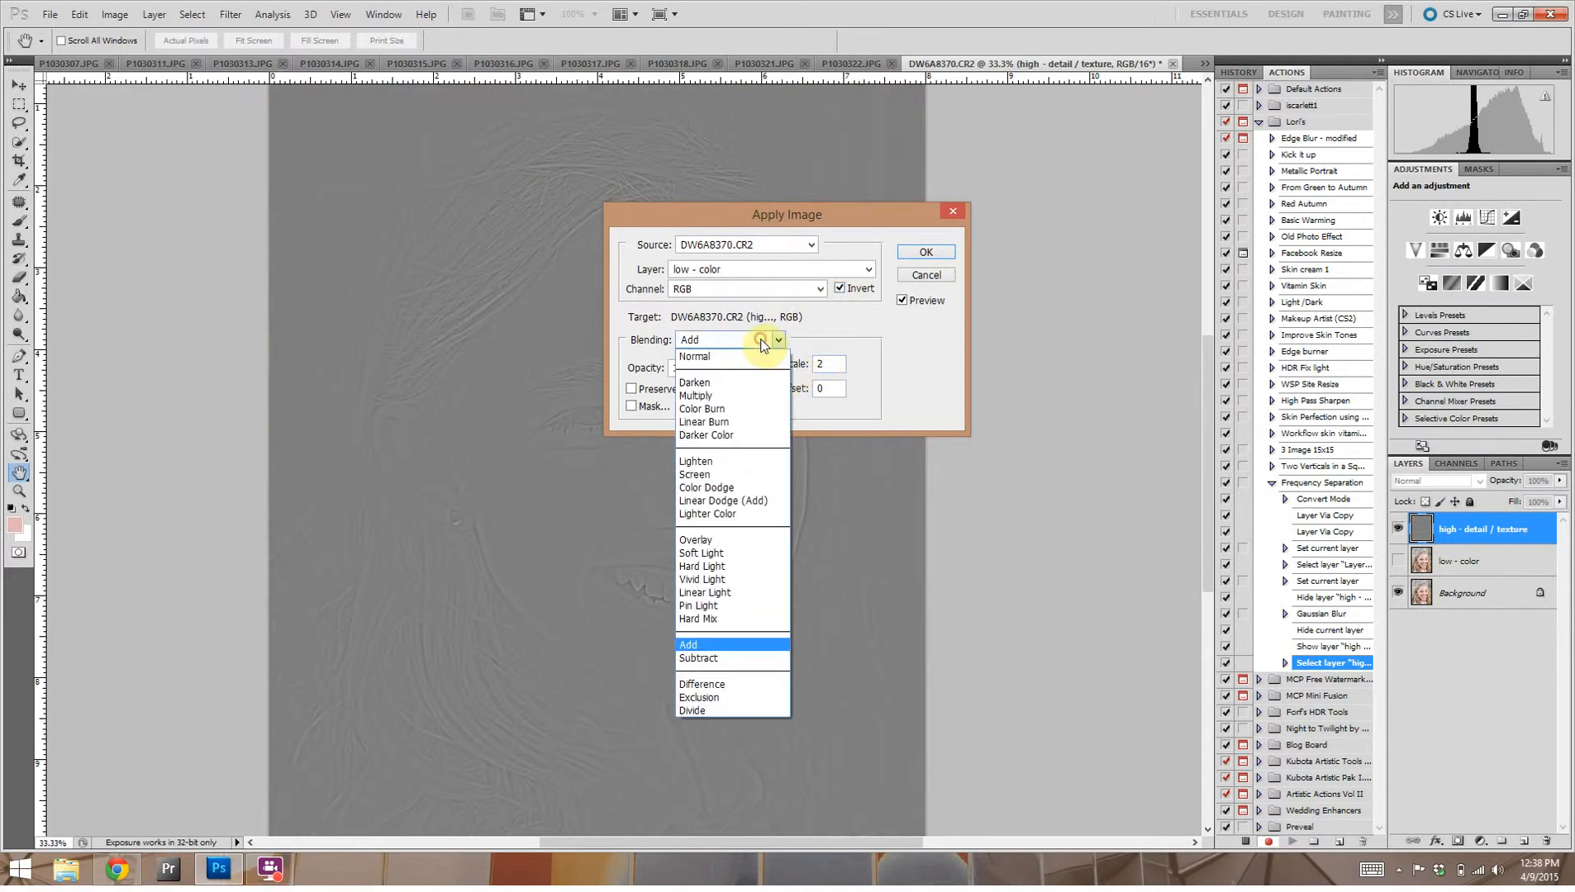
{"action": "left_click", "coordinate": [727, 640]}
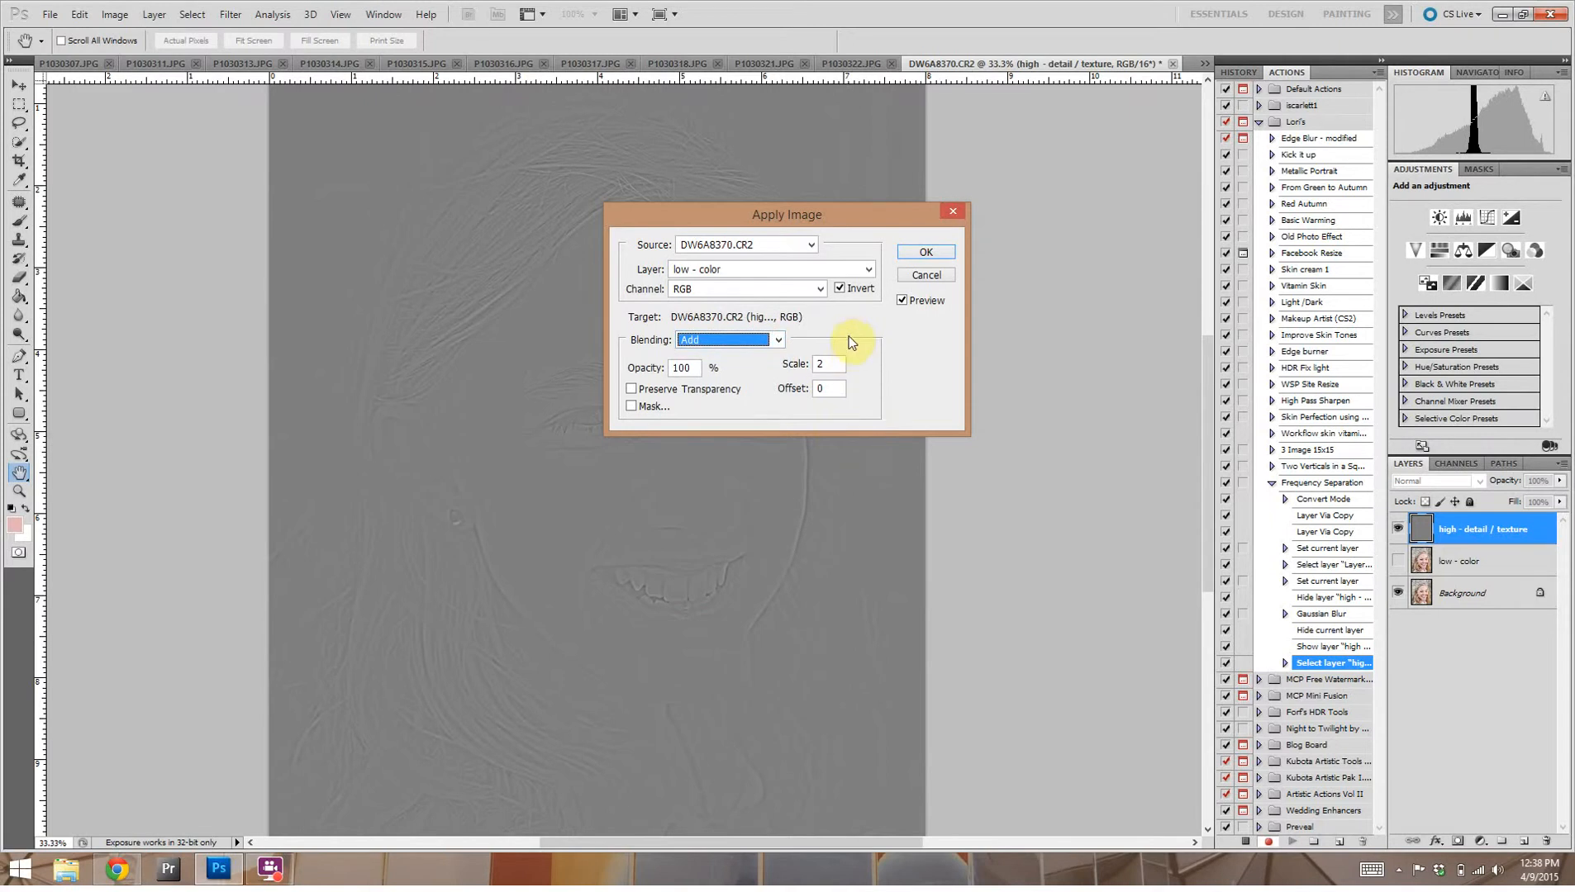
{"action": "left_click", "coordinate": [911, 257]}
{"action": "key", "text": "c"}
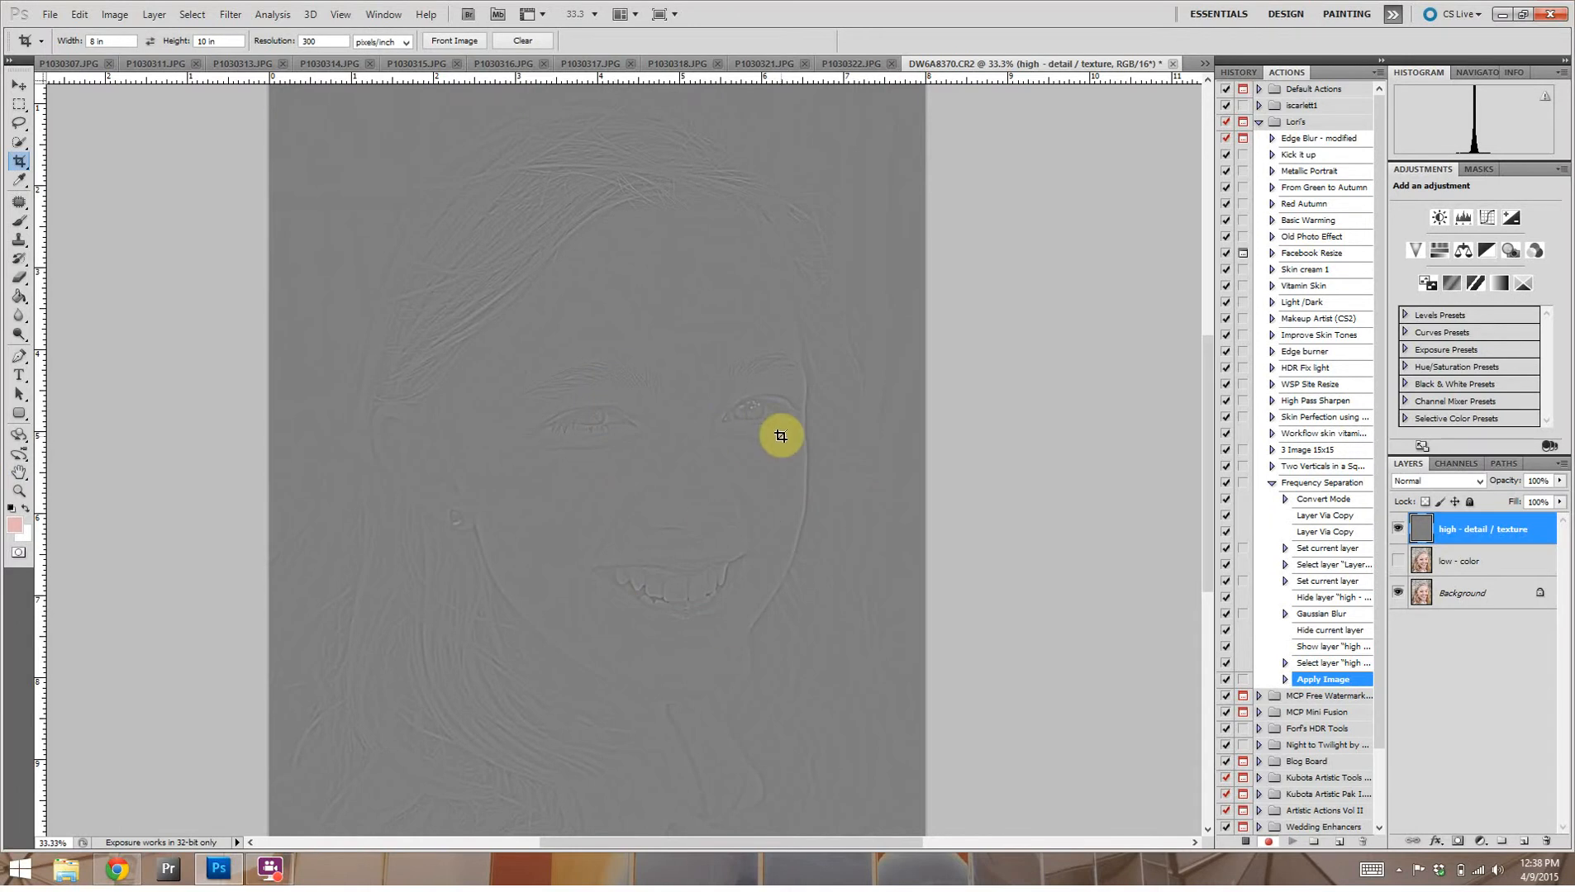
Step: Set the high - detail / texture layer's blend mode to Linear Light and show the low - color layer
{"action": "left_click", "coordinate": [1408, 482]}
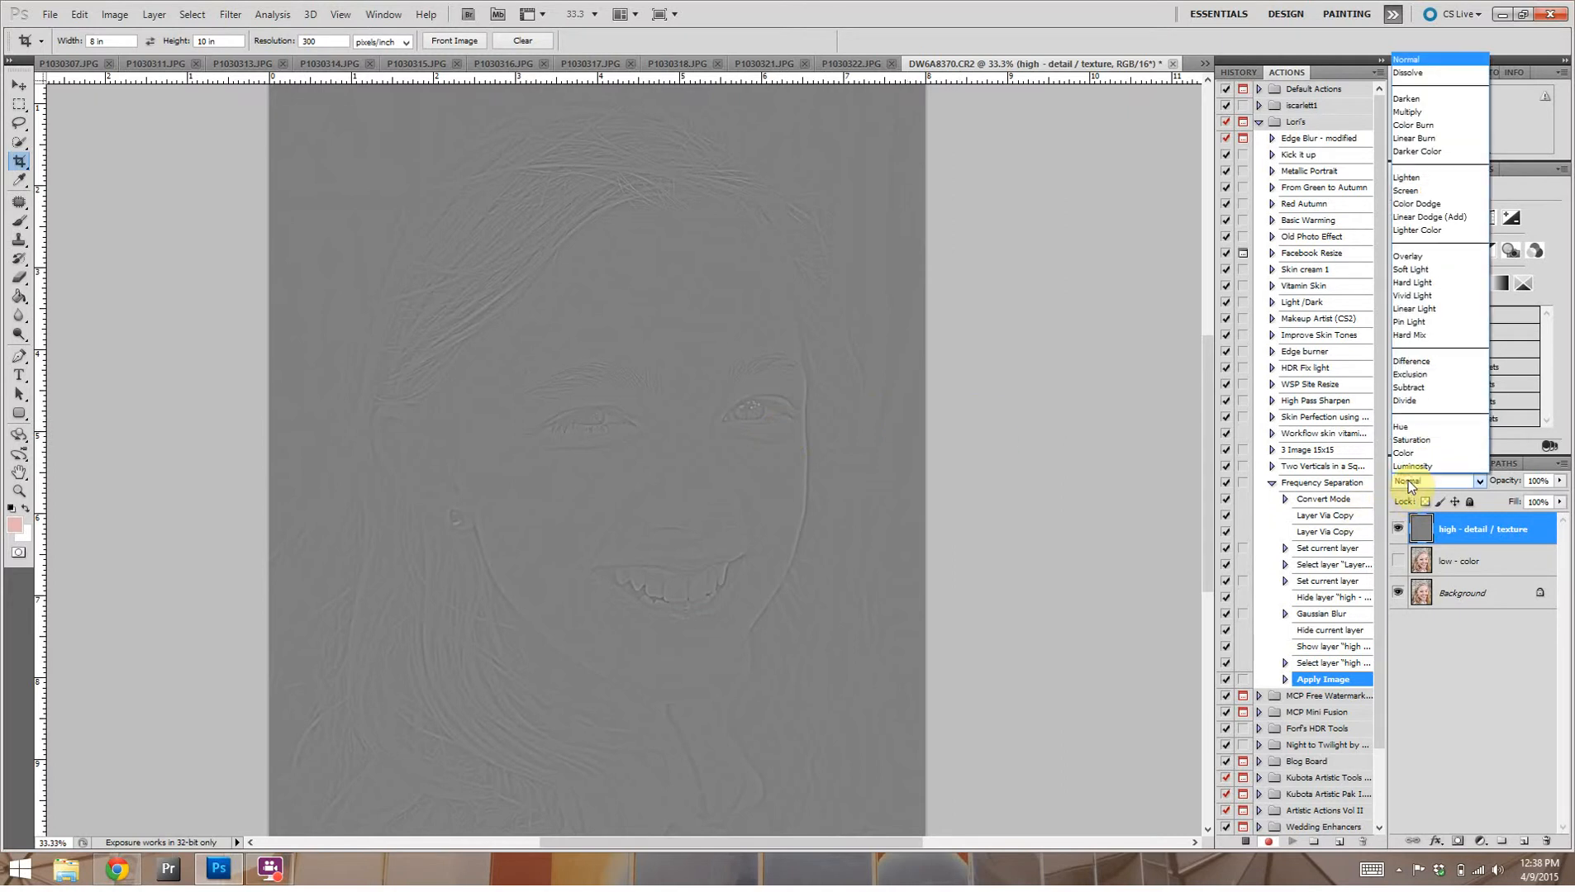
{"action": "left_click", "coordinate": [1408, 484]}
{"action": "left_click", "coordinate": [1408, 483]}
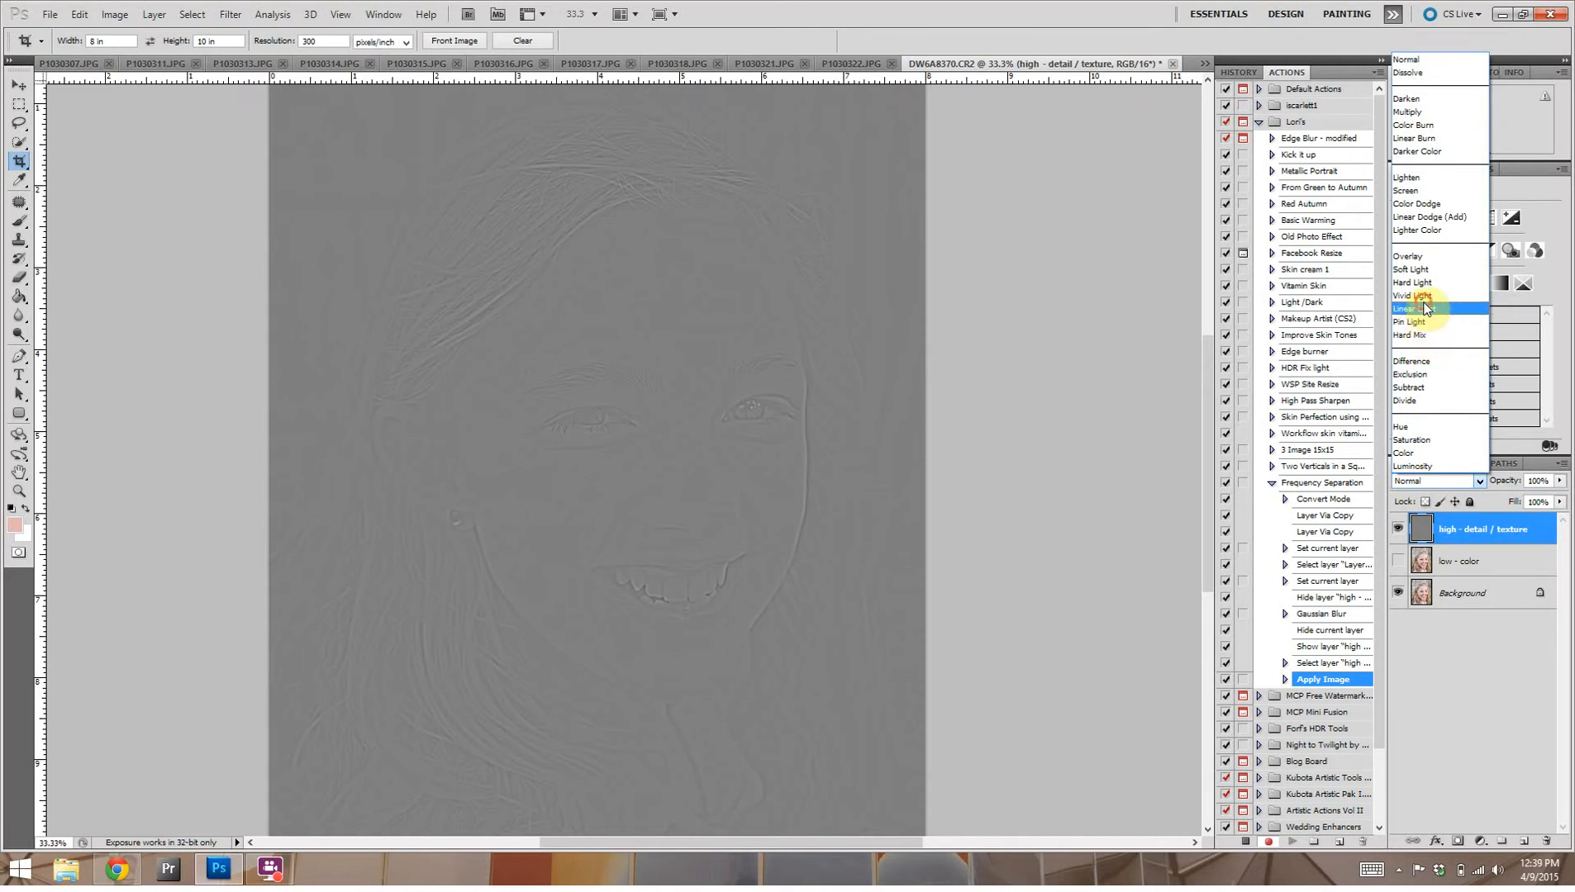
{"action": "left_click", "coordinate": [1423, 309]}
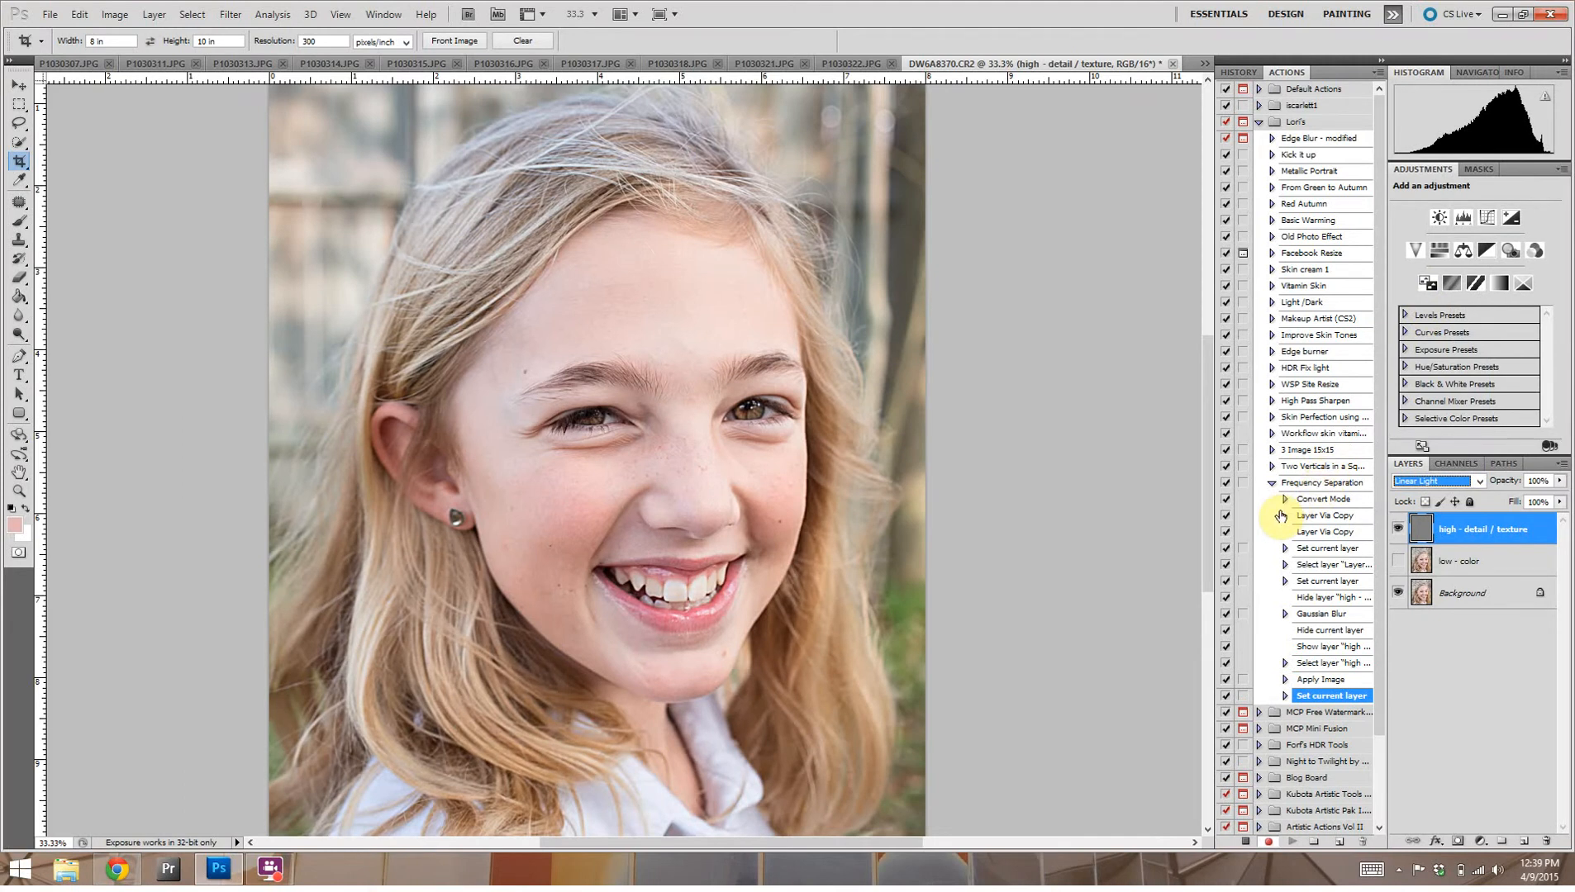
{"action": "left_click", "coordinate": [1399, 562]}
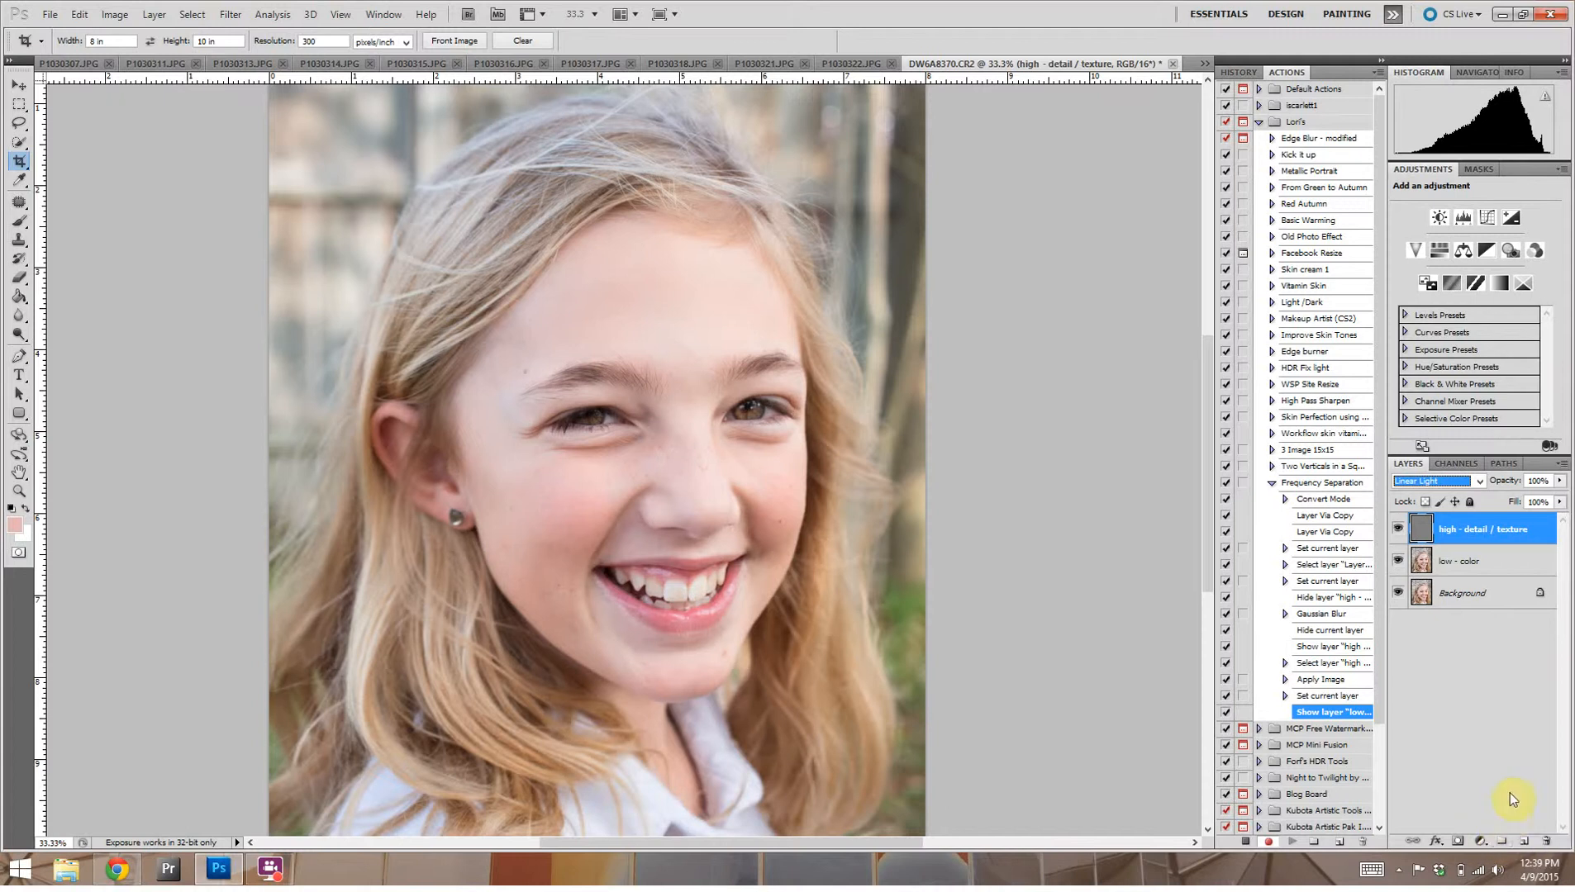
Step: Create a new layer group and move the high - detail / texture and low - color layers into it
{"action": "left_click", "coordinate": [1504, 843]}
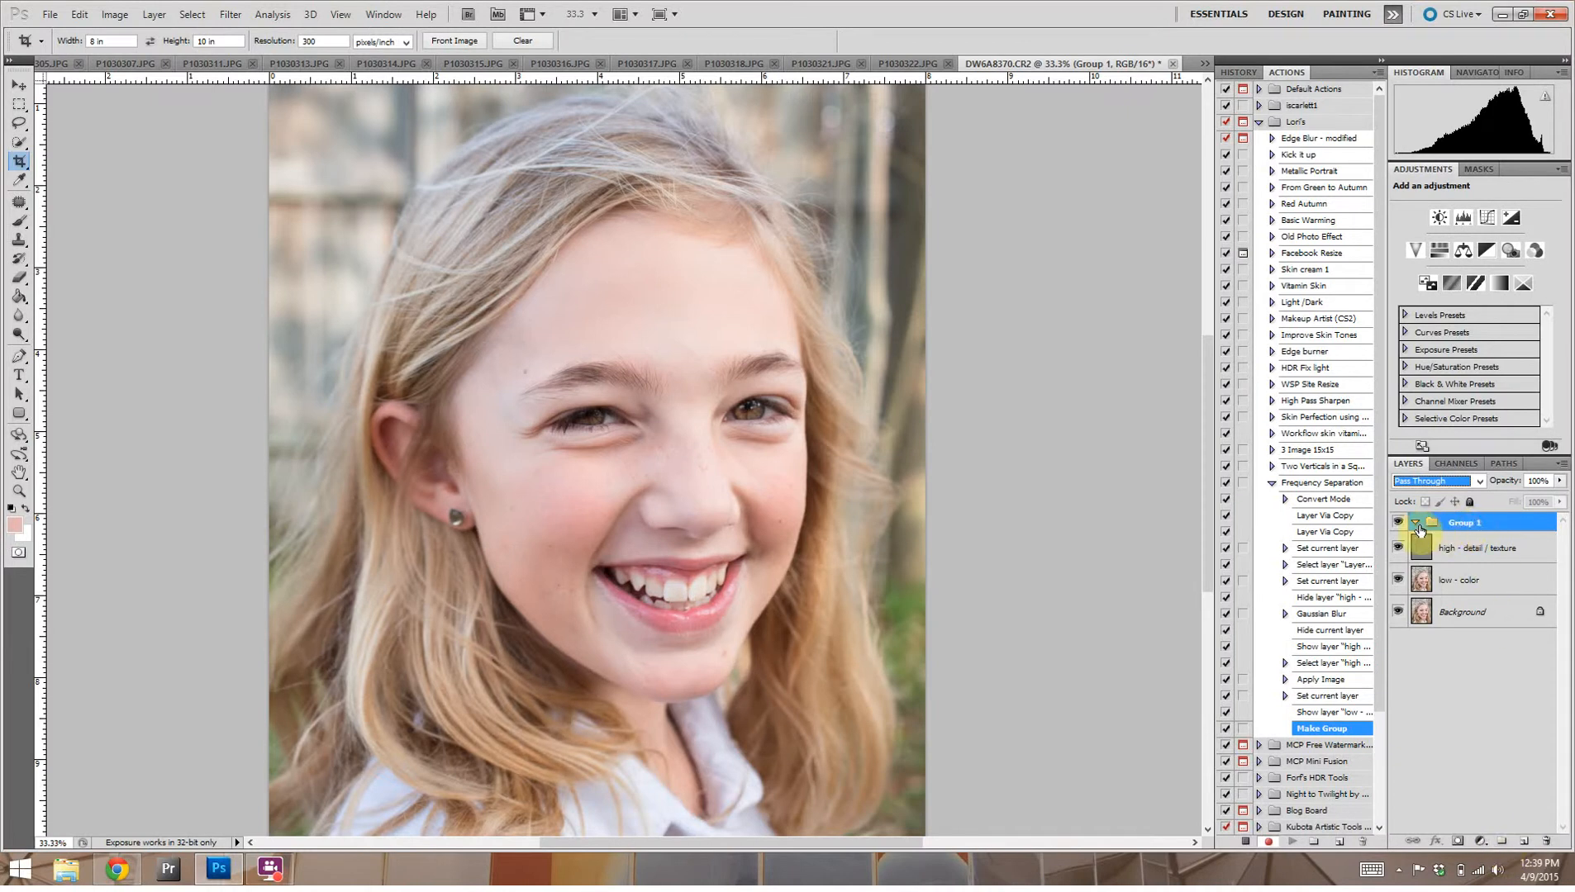
{"action": "left_click", "coordinate": [1475, 549]}
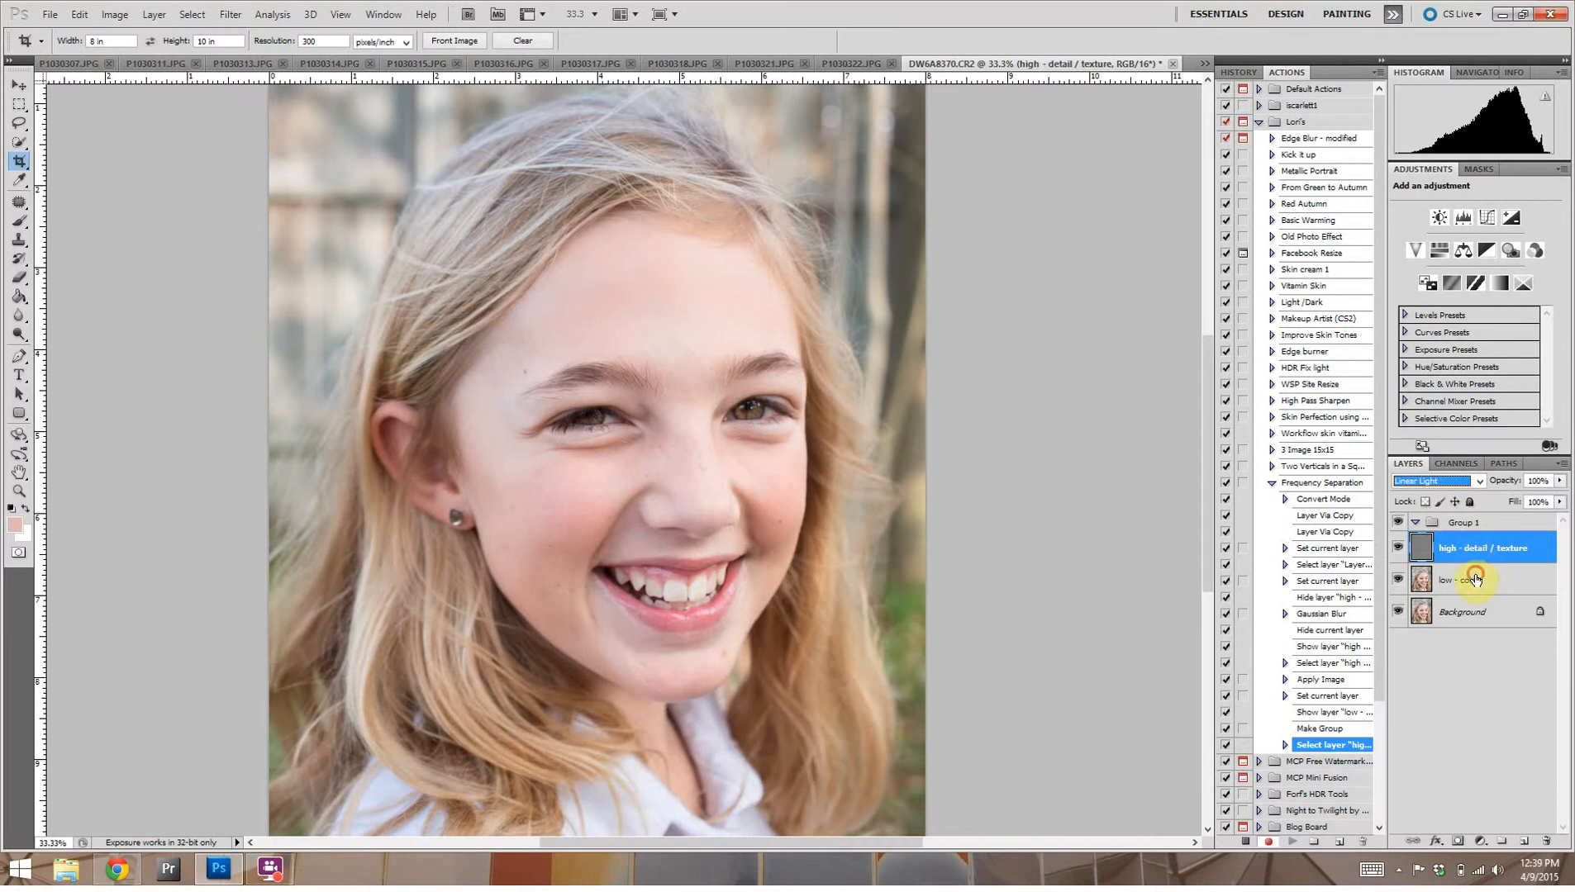
{"action": "left_click", "coordinate": [1477, 580]}
{"action": "left_click", "coordinate": [1491, 552], "text": "shift"}
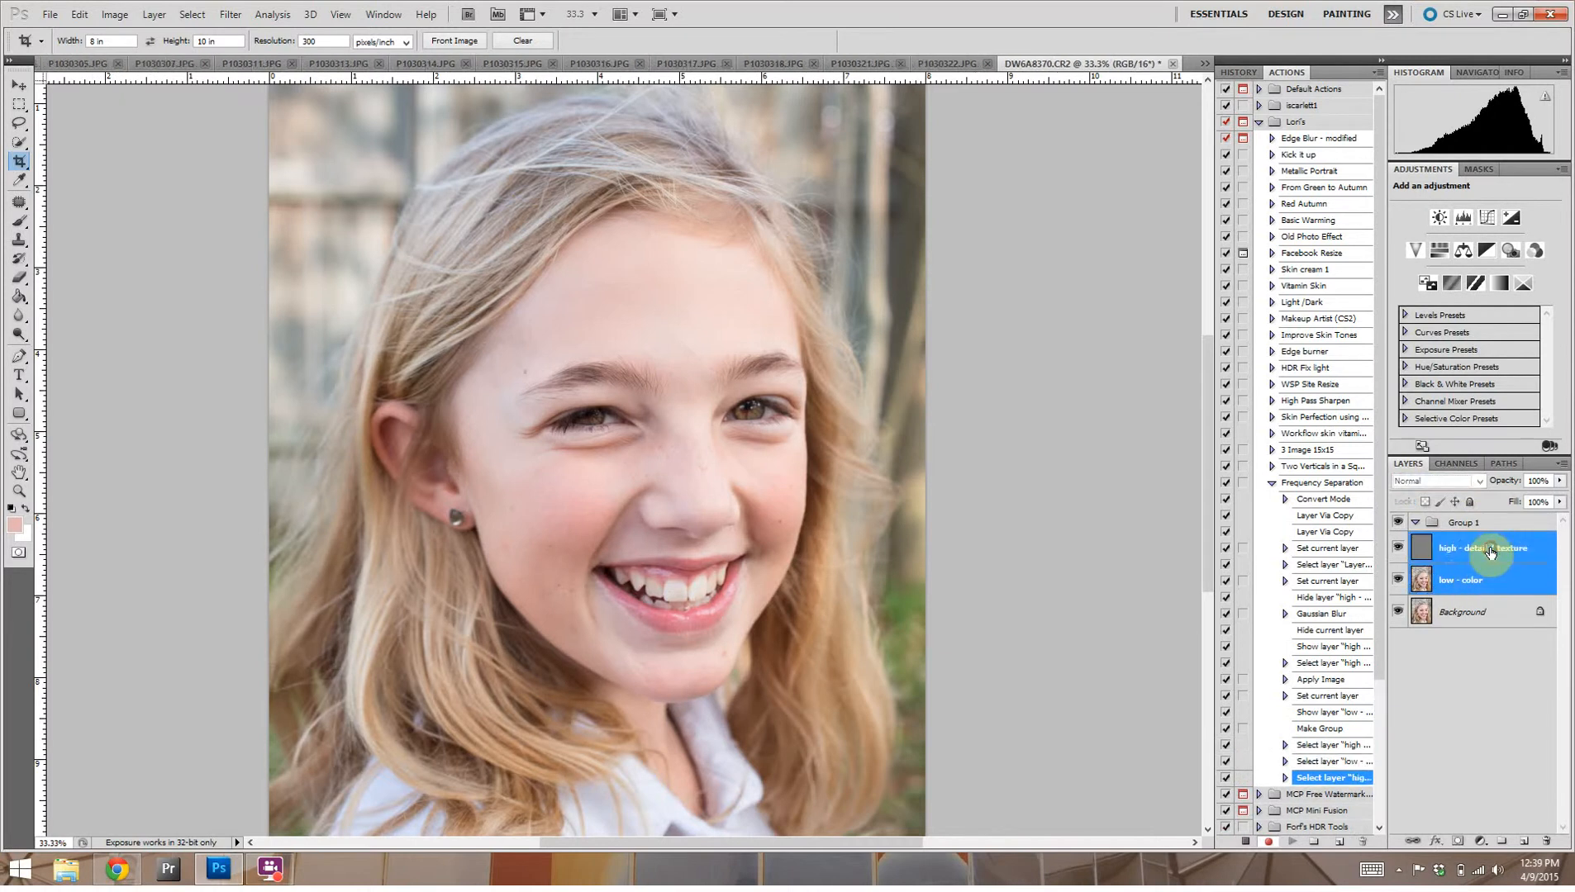
{"action": "left_click_drag", "start_coordinate": [1491, 563], "coordinate": [1493, 525]}
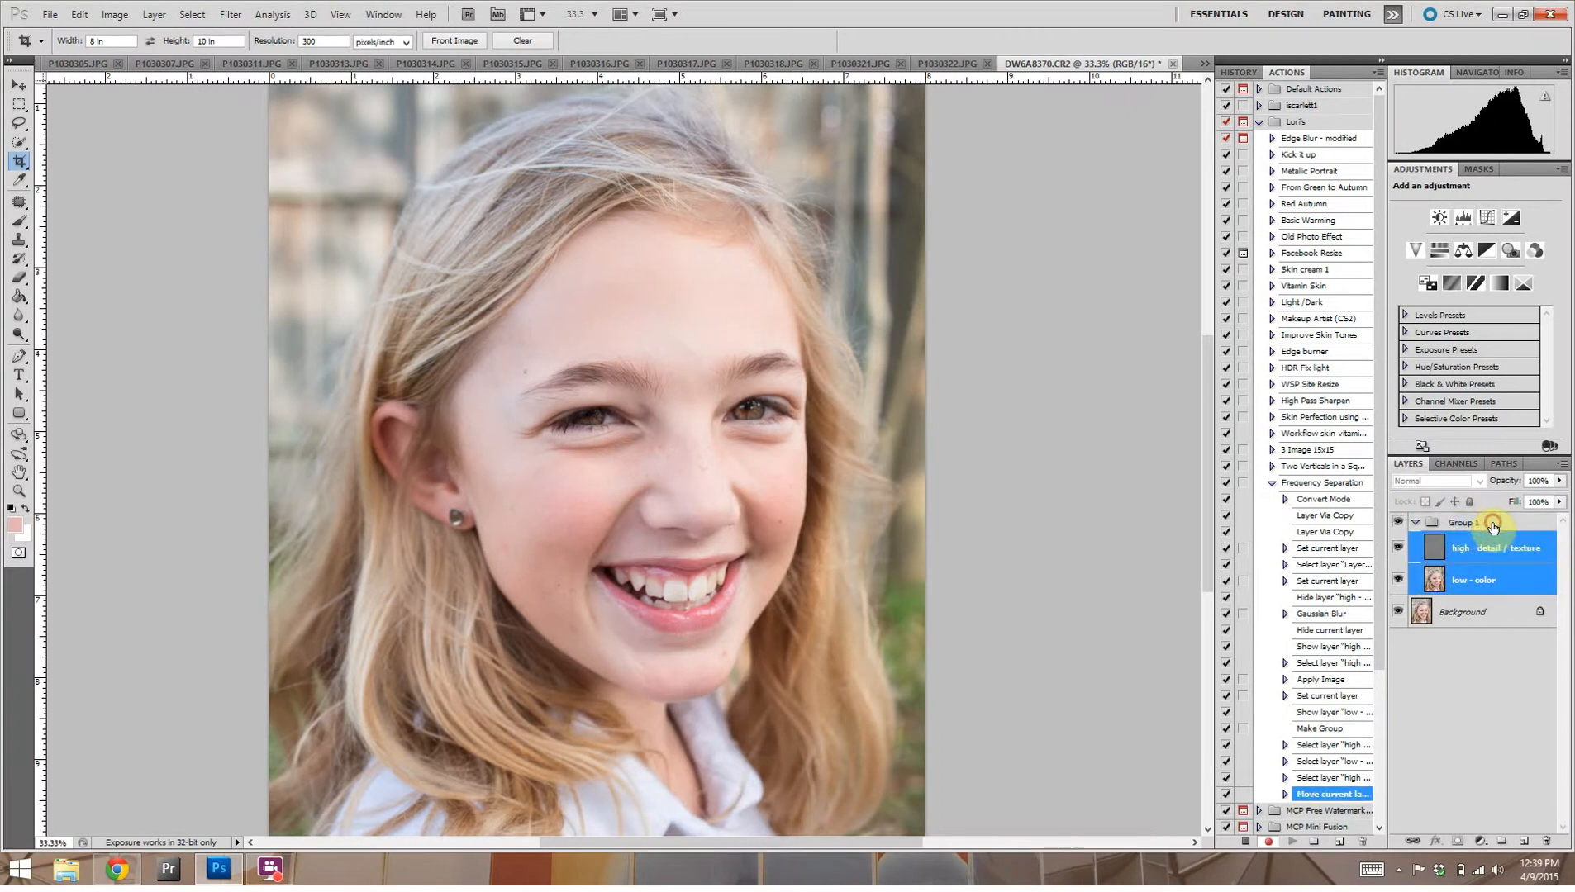
Step: Collapse and expand Group 1, and toggle its visibility to compare the image with and without the separation layers
{"action": "left_click", "coordinate": [1414, 523]}
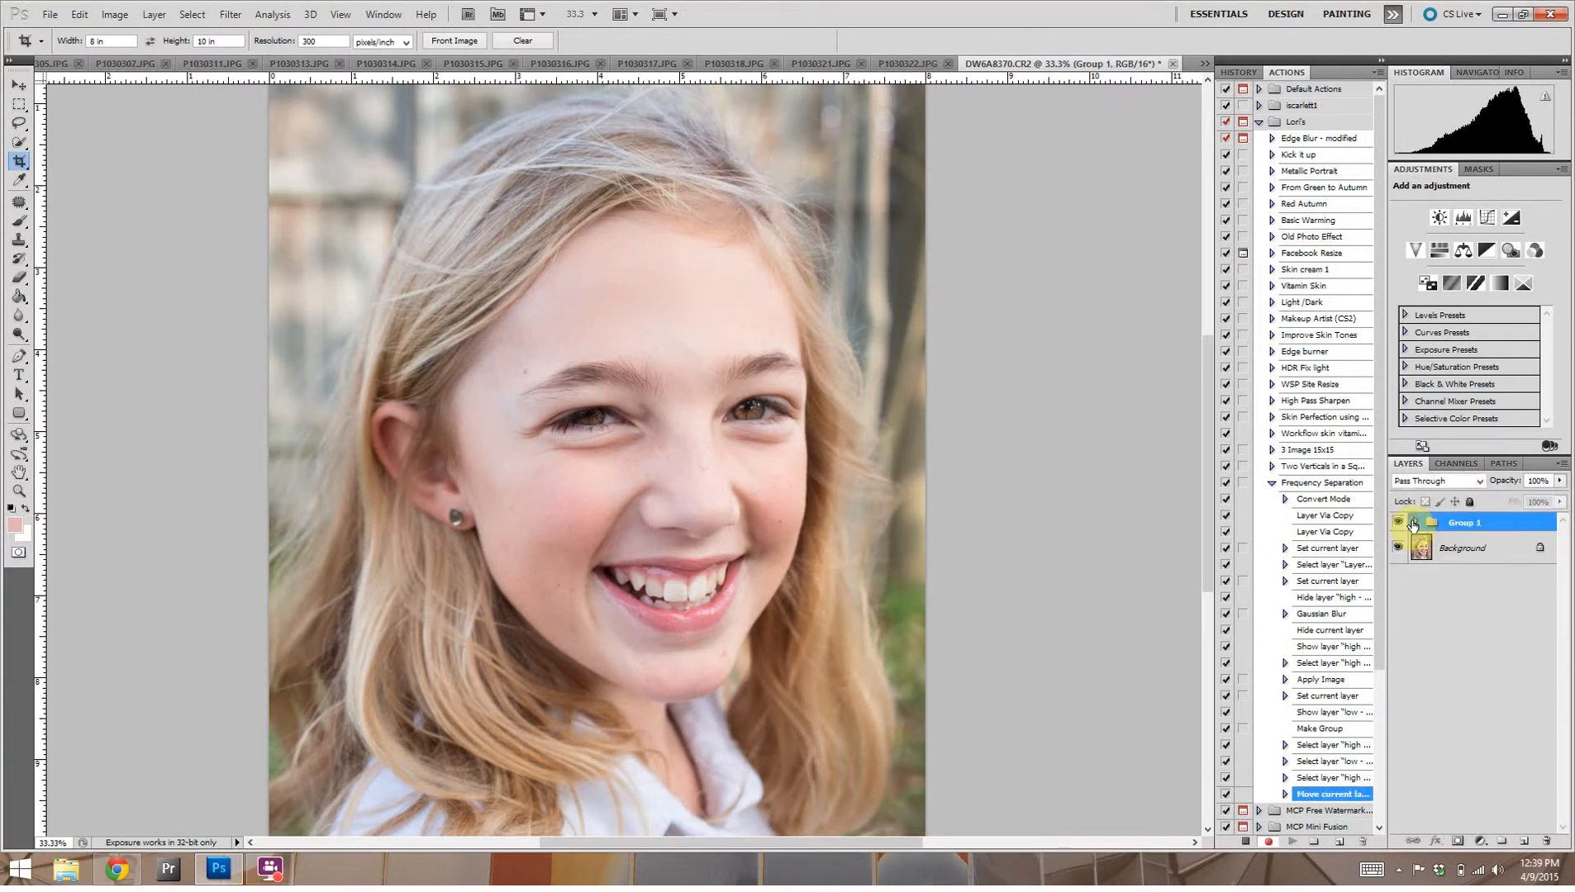
{"action": "left_click", "coordinate": [1414, 524]}
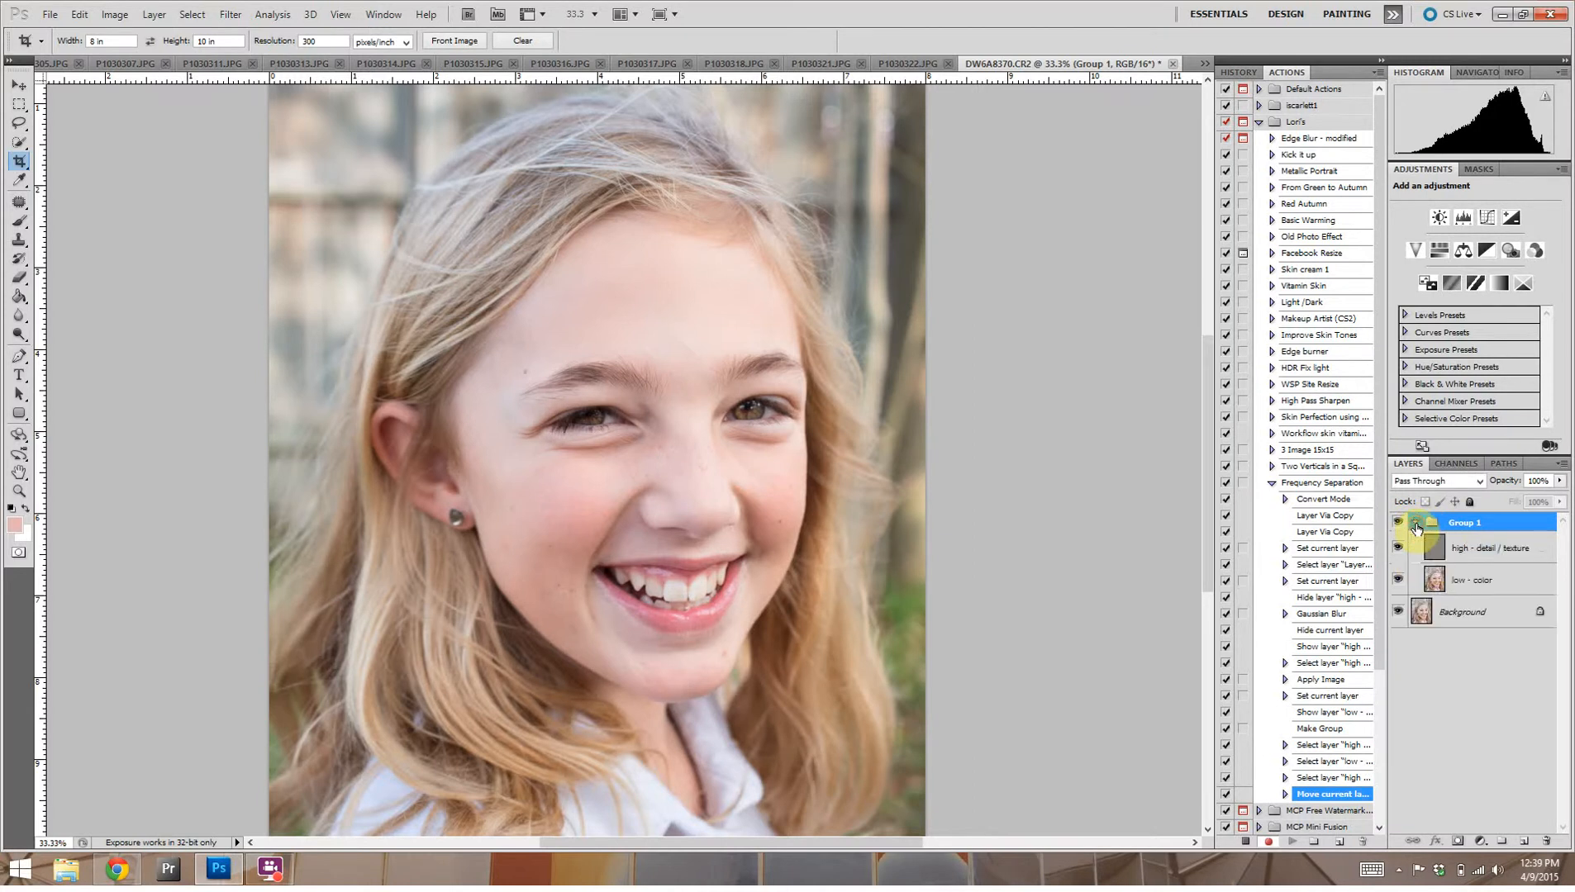
{"action": "left_click", "coordinate": [1415, 524]}
{"action": "left_click", "coordinate": [1415, 524]}
{"action": "left_click", "coordinate": [1399, 524]}
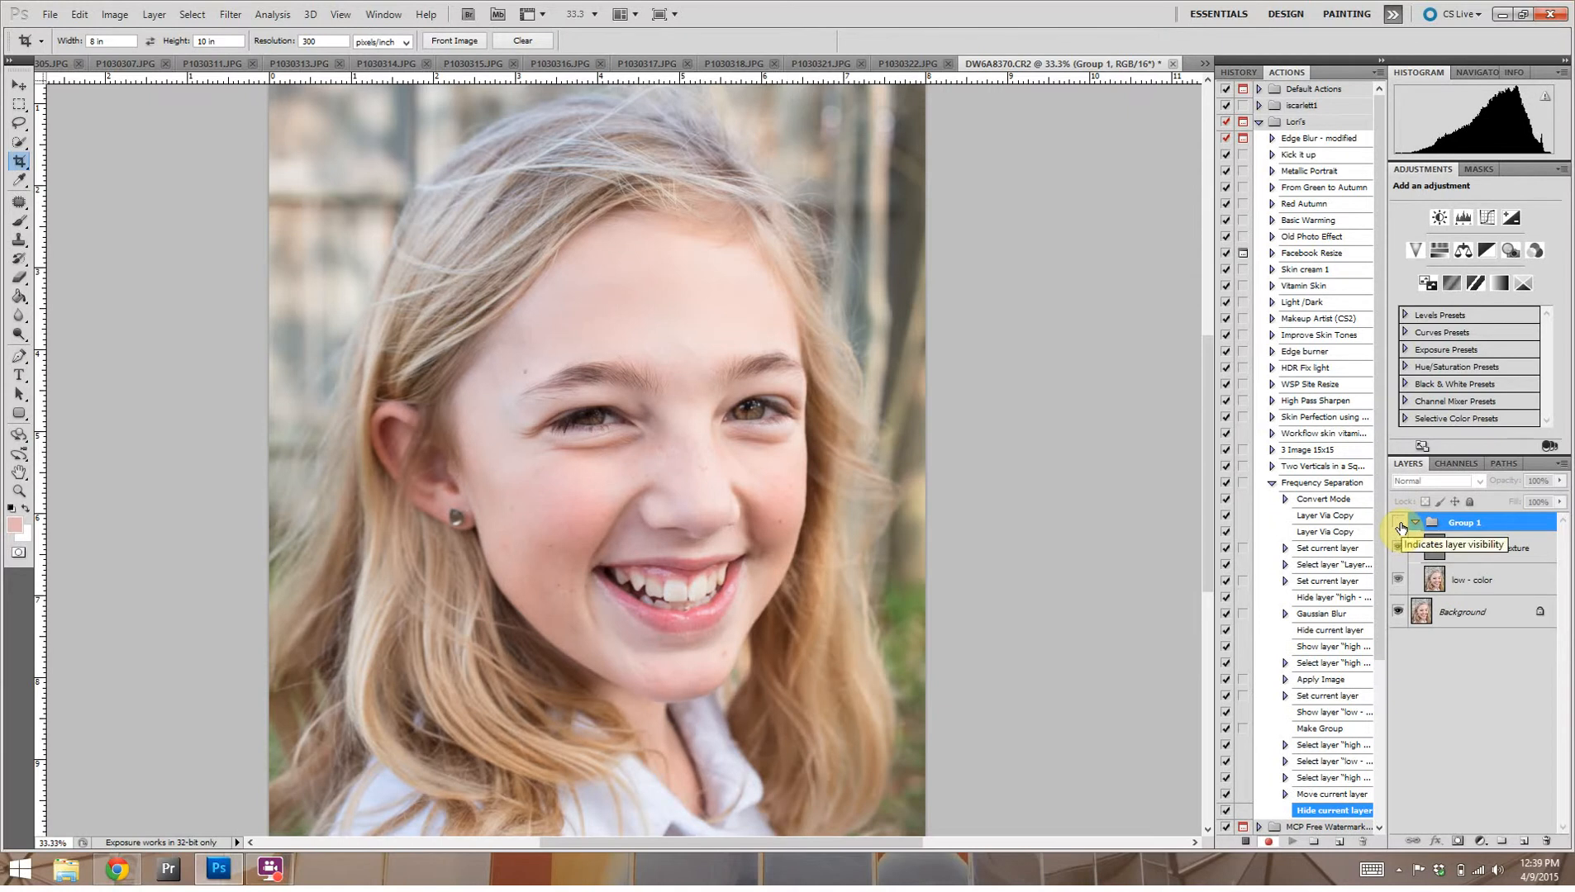
{"action": "left_click", "coordinate": [1399, 524]}
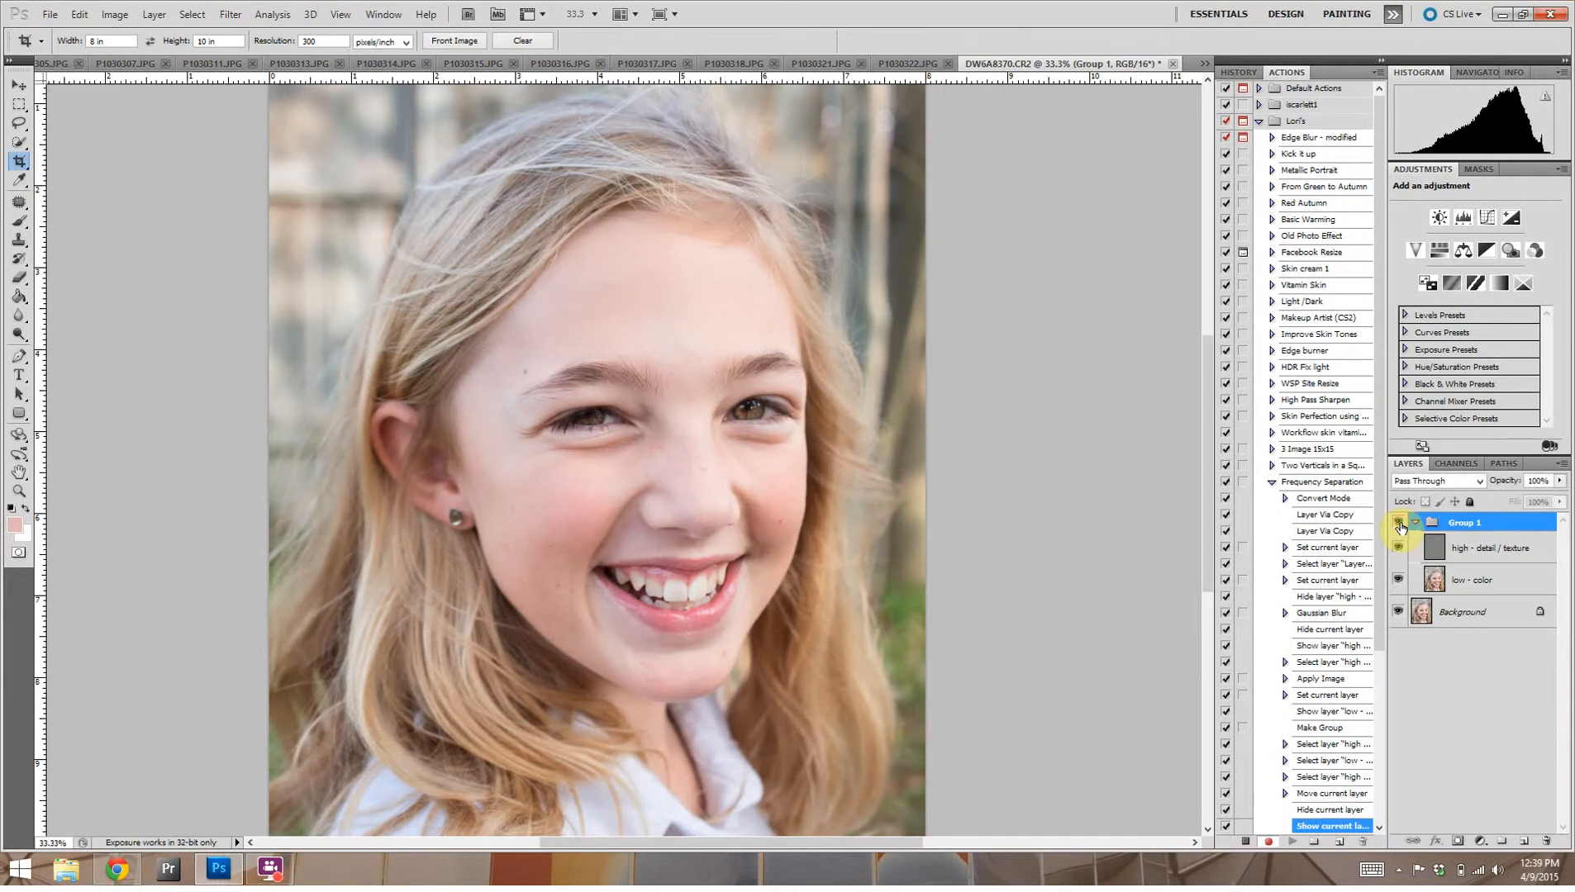
Step: Stop recording the Frequency Separation action and collapse its list of commands
{"action": "left_click", "coordinate": [1245, 843]}
{"action": "left_click", "coordinate": [1271, 484]}
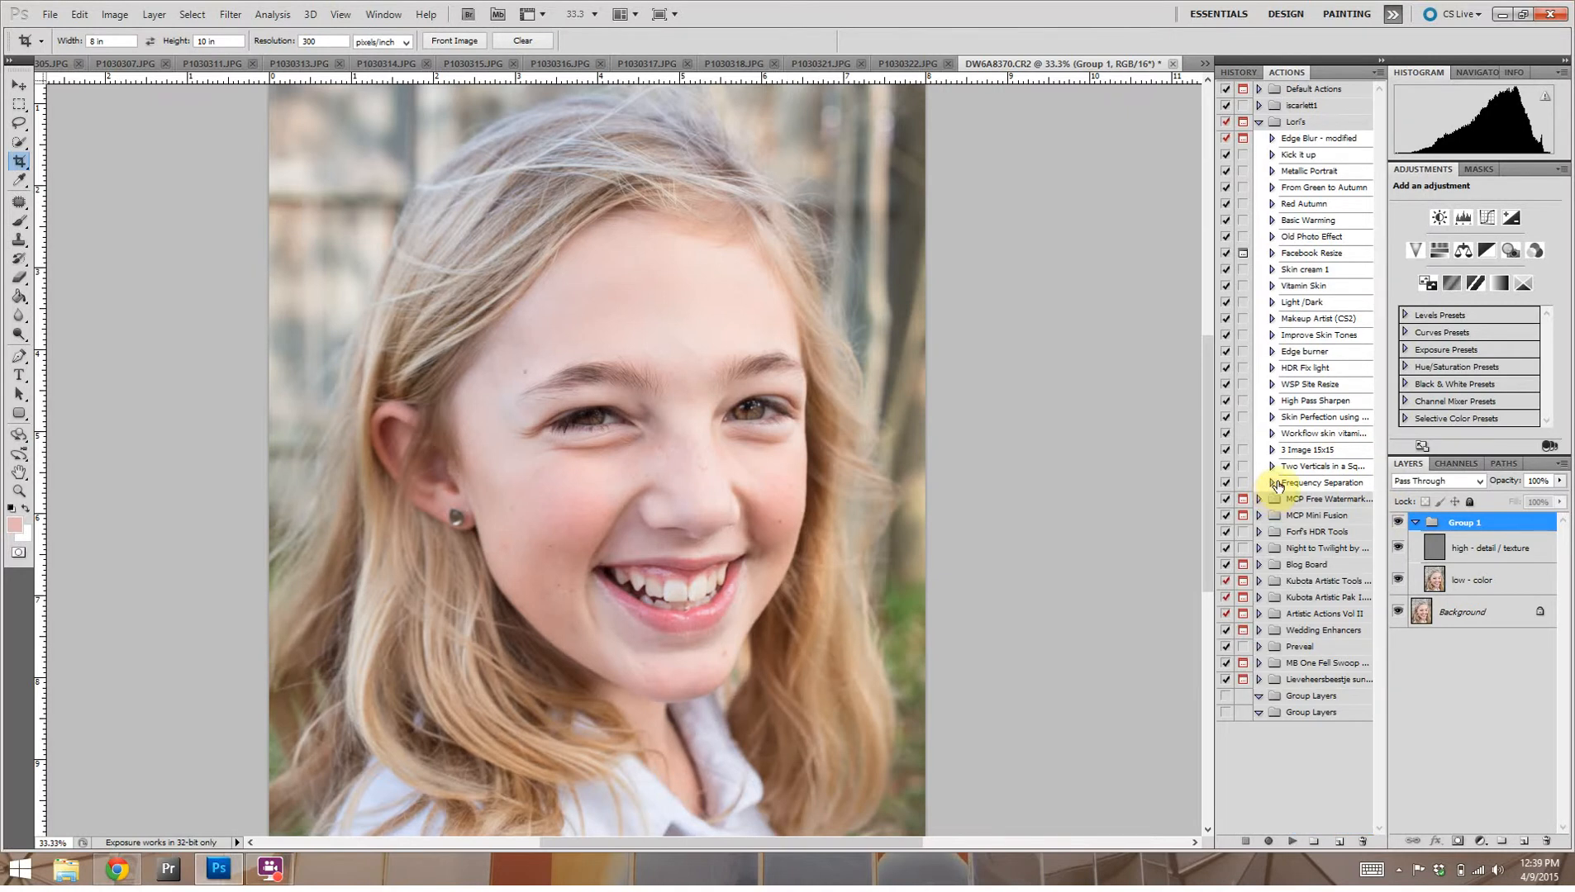
Step: Revert the photo to its opening state and recrop it to 8 x 10 in at 300 pixels/inch around the girl's head
{"action": "left_click", "coordinate": [1251, 68]}
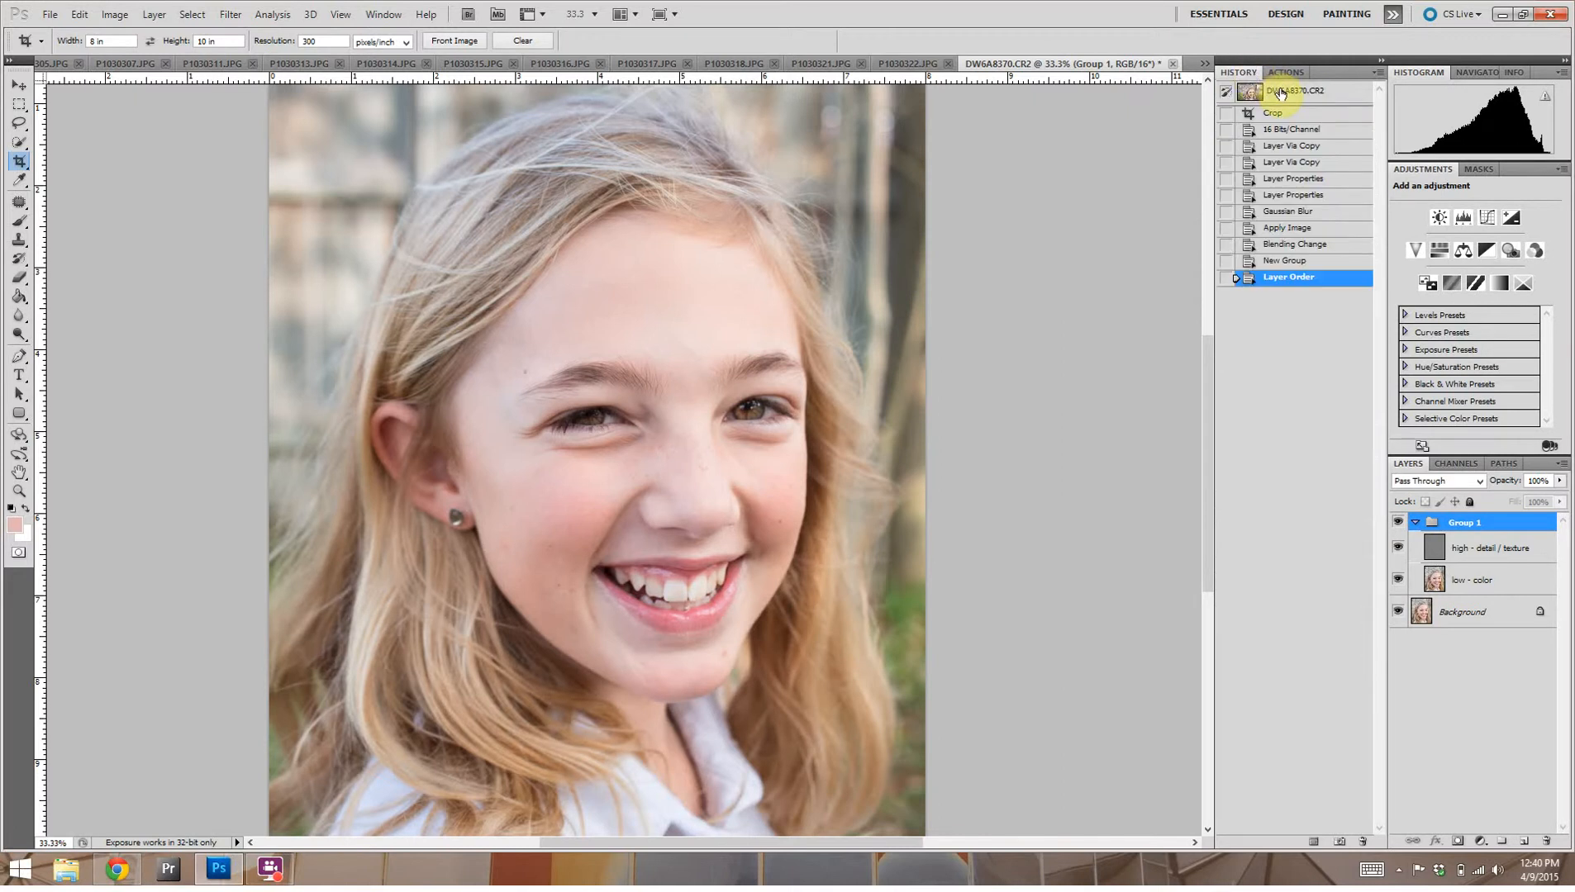
{"action": "left_click", "coordinate": [1280, 93]}
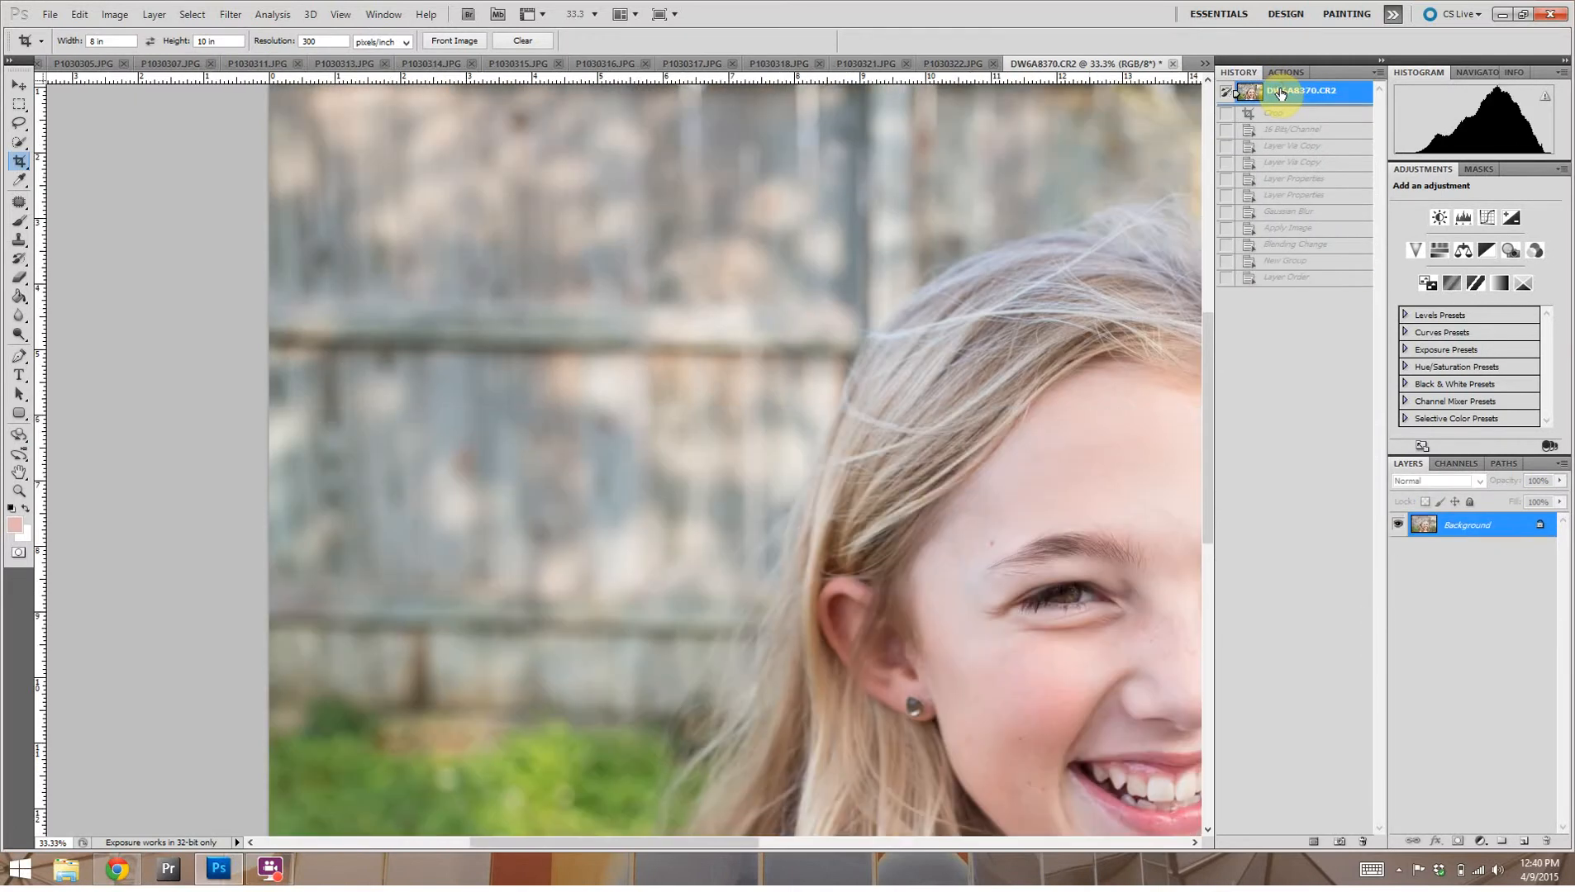
{"action": "key", "text": "ctrl+minus"}
{"action": "key", "text": "ctrl+minus"}
{"action": "key", "text": "ctrl+minus"}
{"action": "key", "text": "ctrl+minus"}
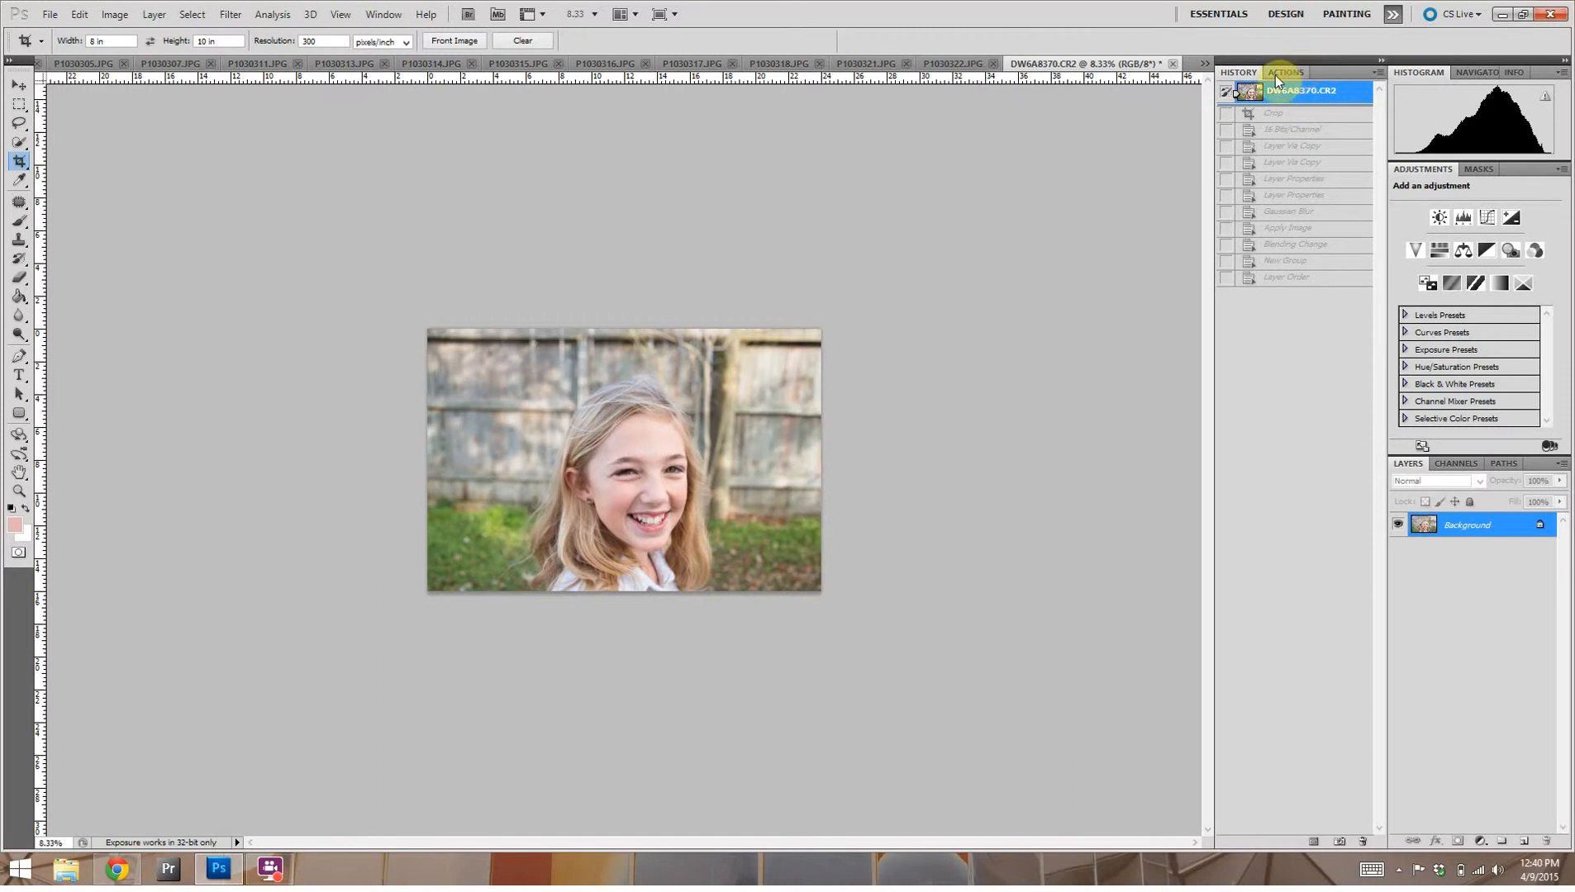
{"action": "mouse_move", "coordinate": [550, 373]}
{"action": "left_mouse_down"}
{"action": "mouse_move", "coordinate": [854, 696]}
{"action": "mouse_move", "coordinate": [838, 686]}
{"action": "left_mouse_up"}
{"action": "left_click_drag", "start_coordinate": [692, 552], "coordinate": [685, 550]}
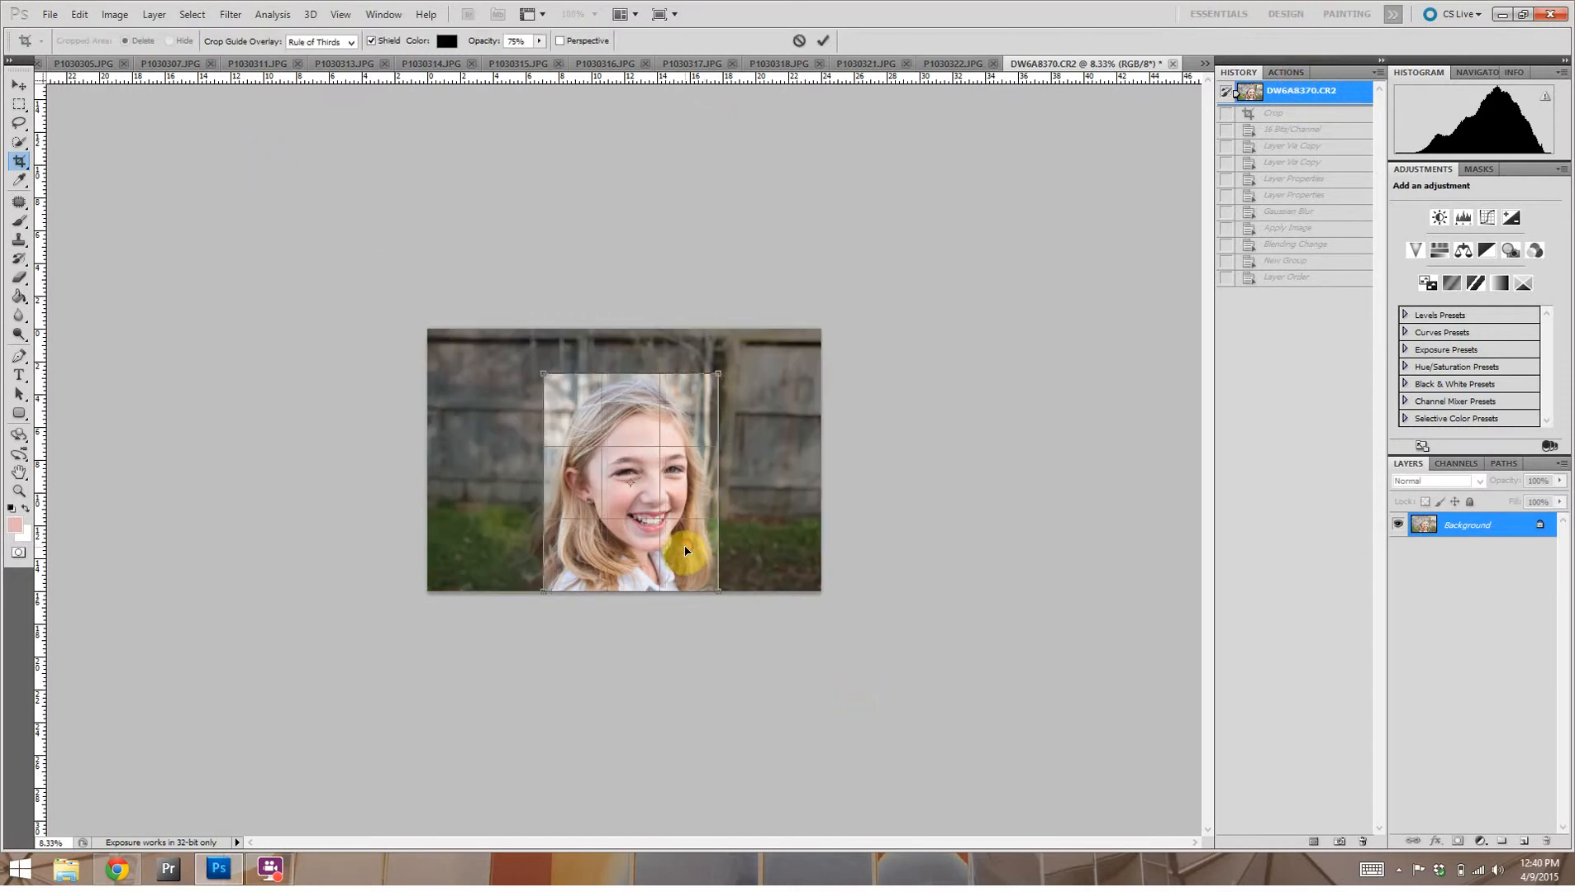
{"action": "double_click", "coordinate": [685, 551]}
Step: Play the Frequency Separation action on the cropped photo
{"action": "left_click", "coordinate": [1287, 72]}
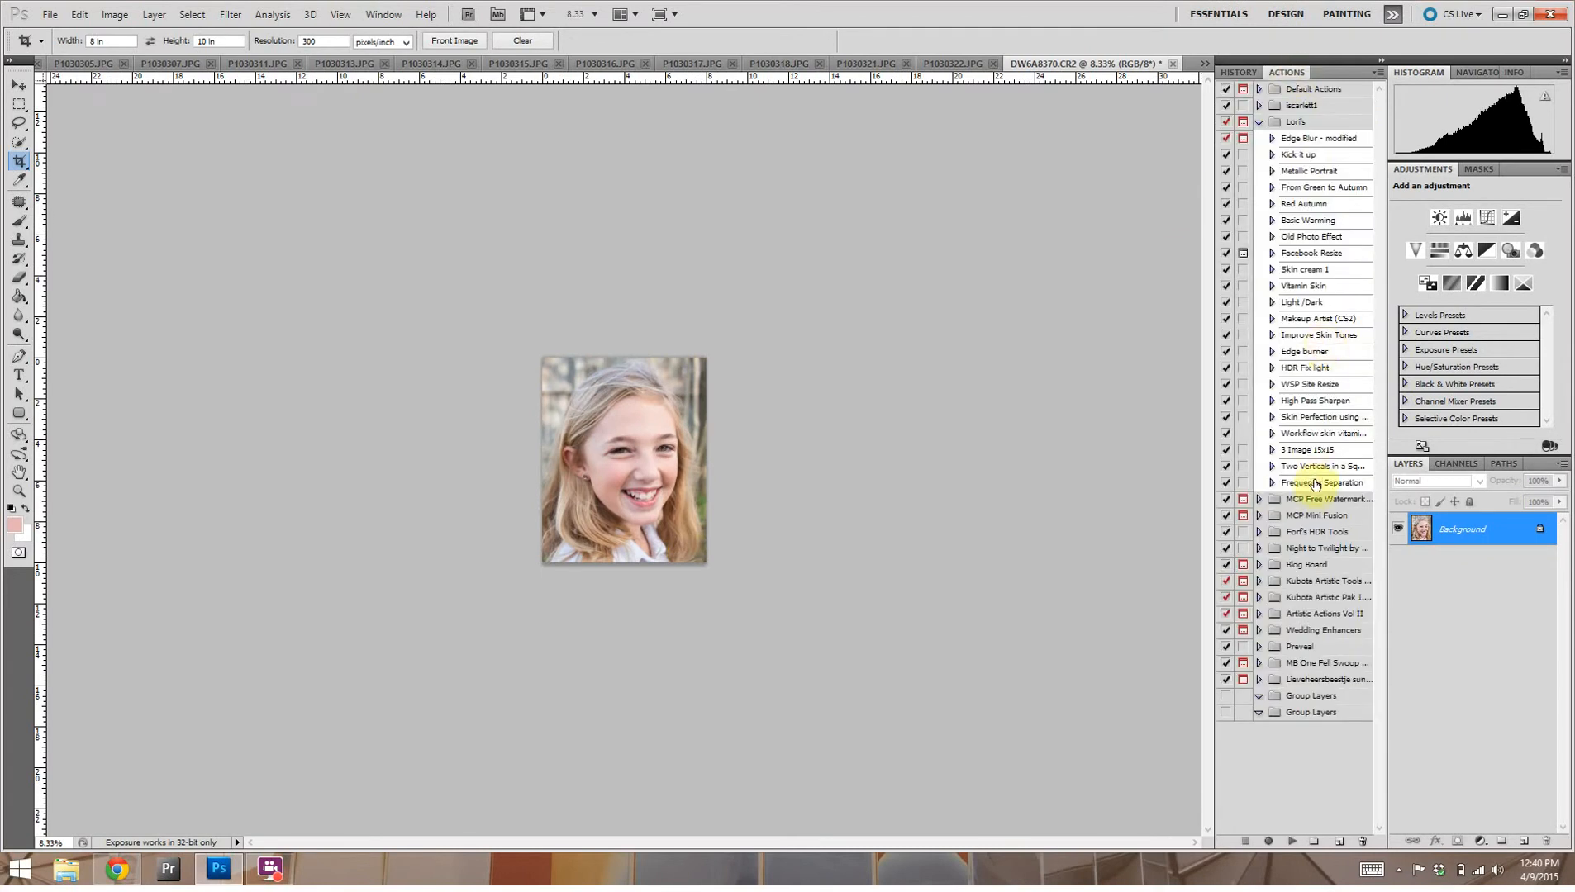
{"action": "left_click", "coordinate": [1312, 486]}
{"action": "left_click", "coordinate": [1291, 841]}
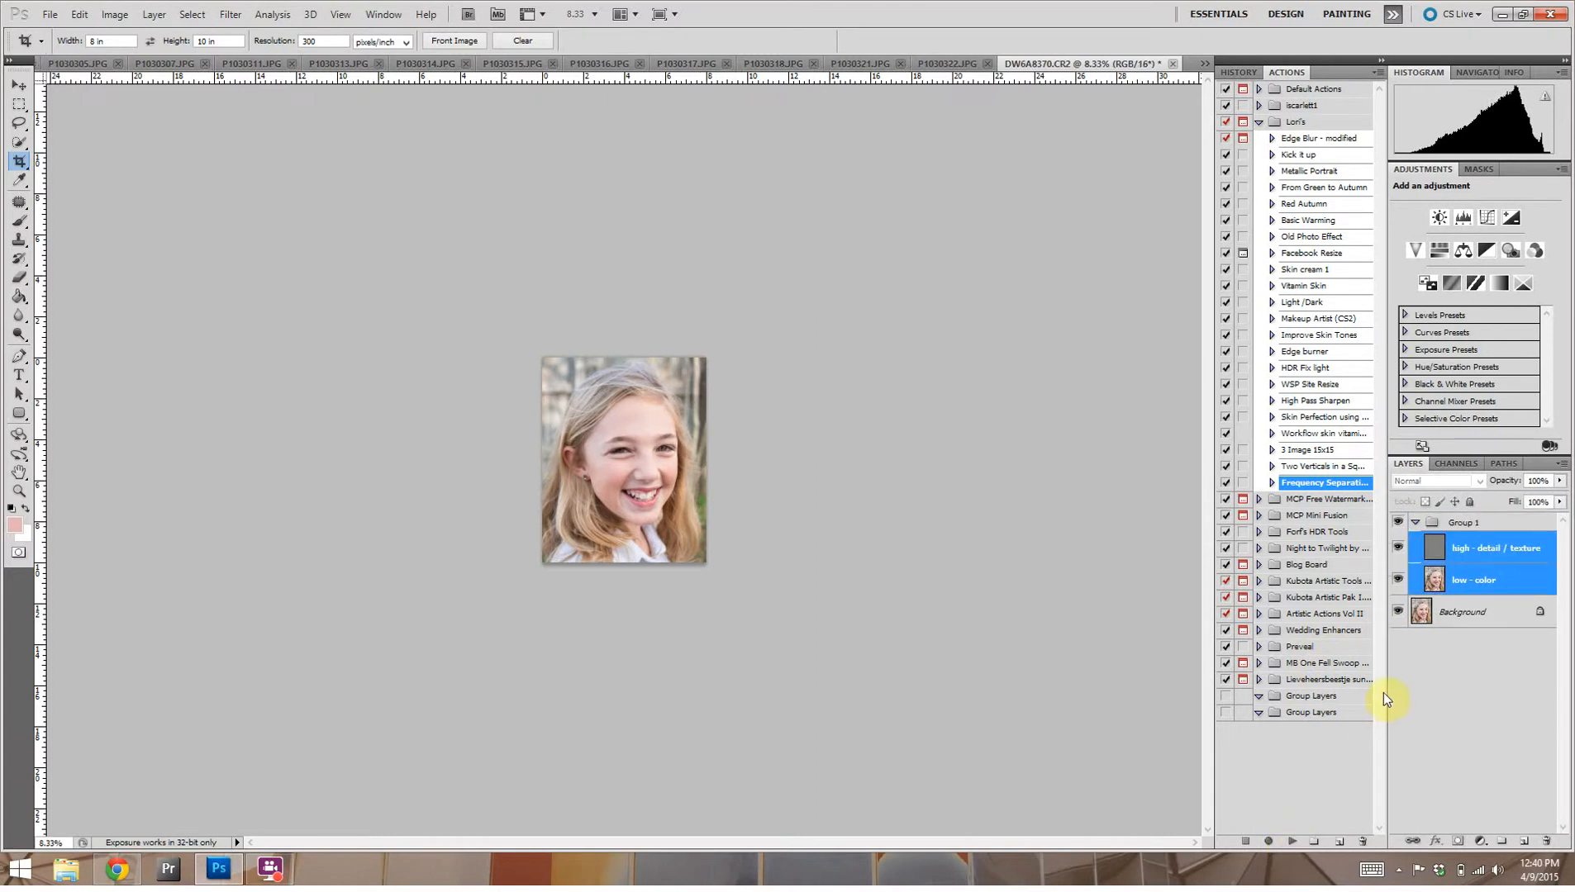
Step: On the high - detail / texture layer, use the Clone Stamp tool to copy clean skin texture over the cheek near the earring
{"action": "key", "text": "ctrl+plus"}
{"action": "key", "text": "ctrl+plus"}
{"action": "key", "text": "ctrl+plus"}
{"action": "key", "text": "ctrl+plus"}
{"action": "key", "text": "ctrl+plus"}
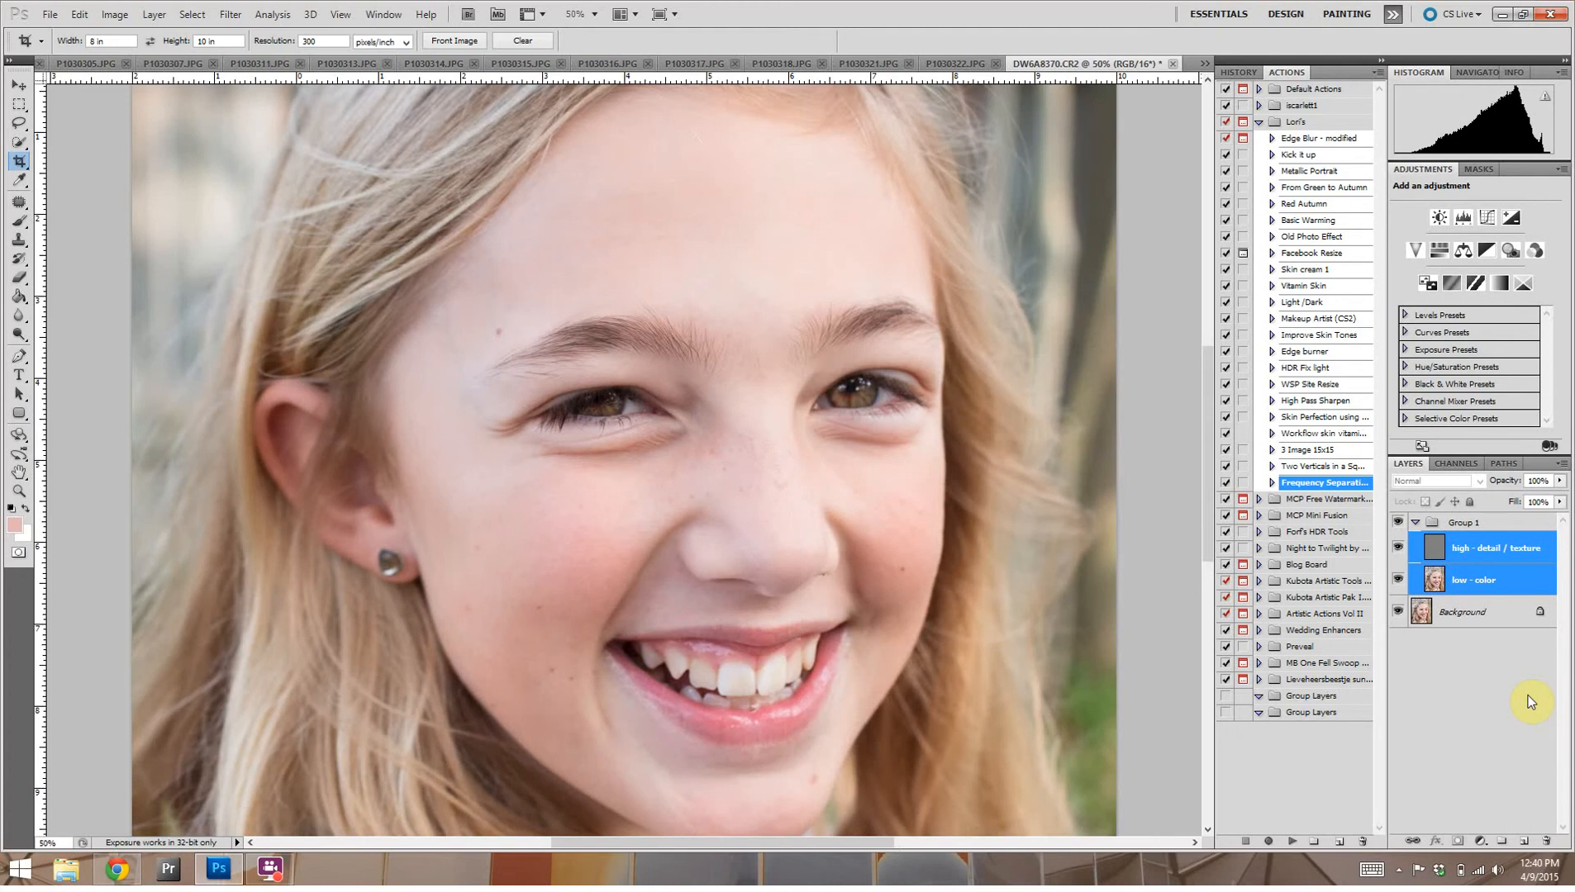
{"action": "key", "text": "ctrl+plus"}
{"action": "key", "text": "ctrl+plus"}
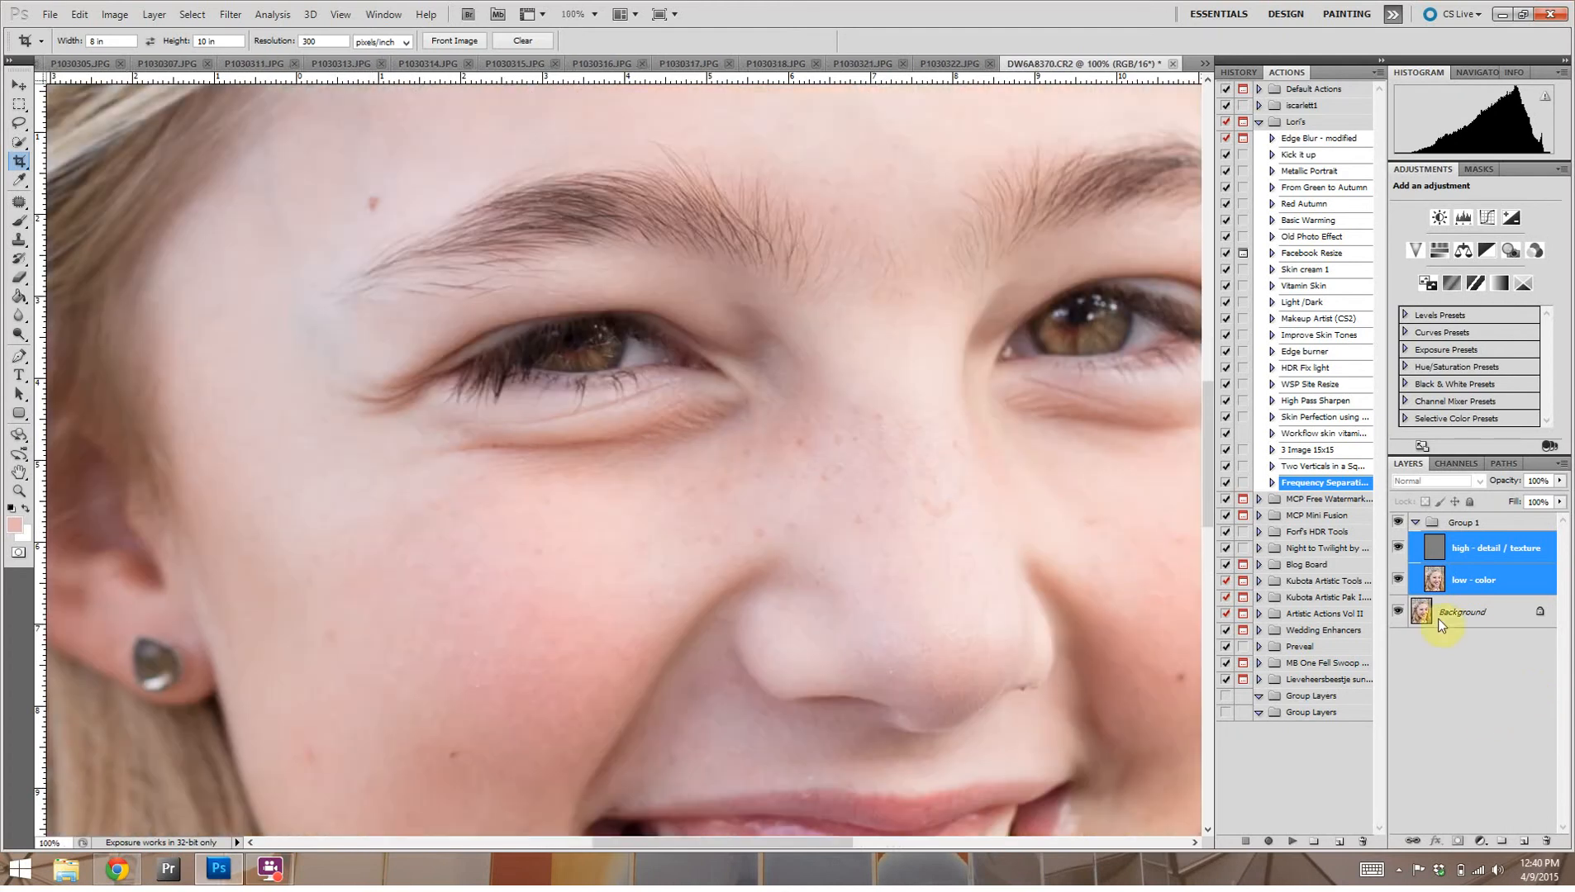
{"action": "left_click", "coordinate": [1478, 552]}
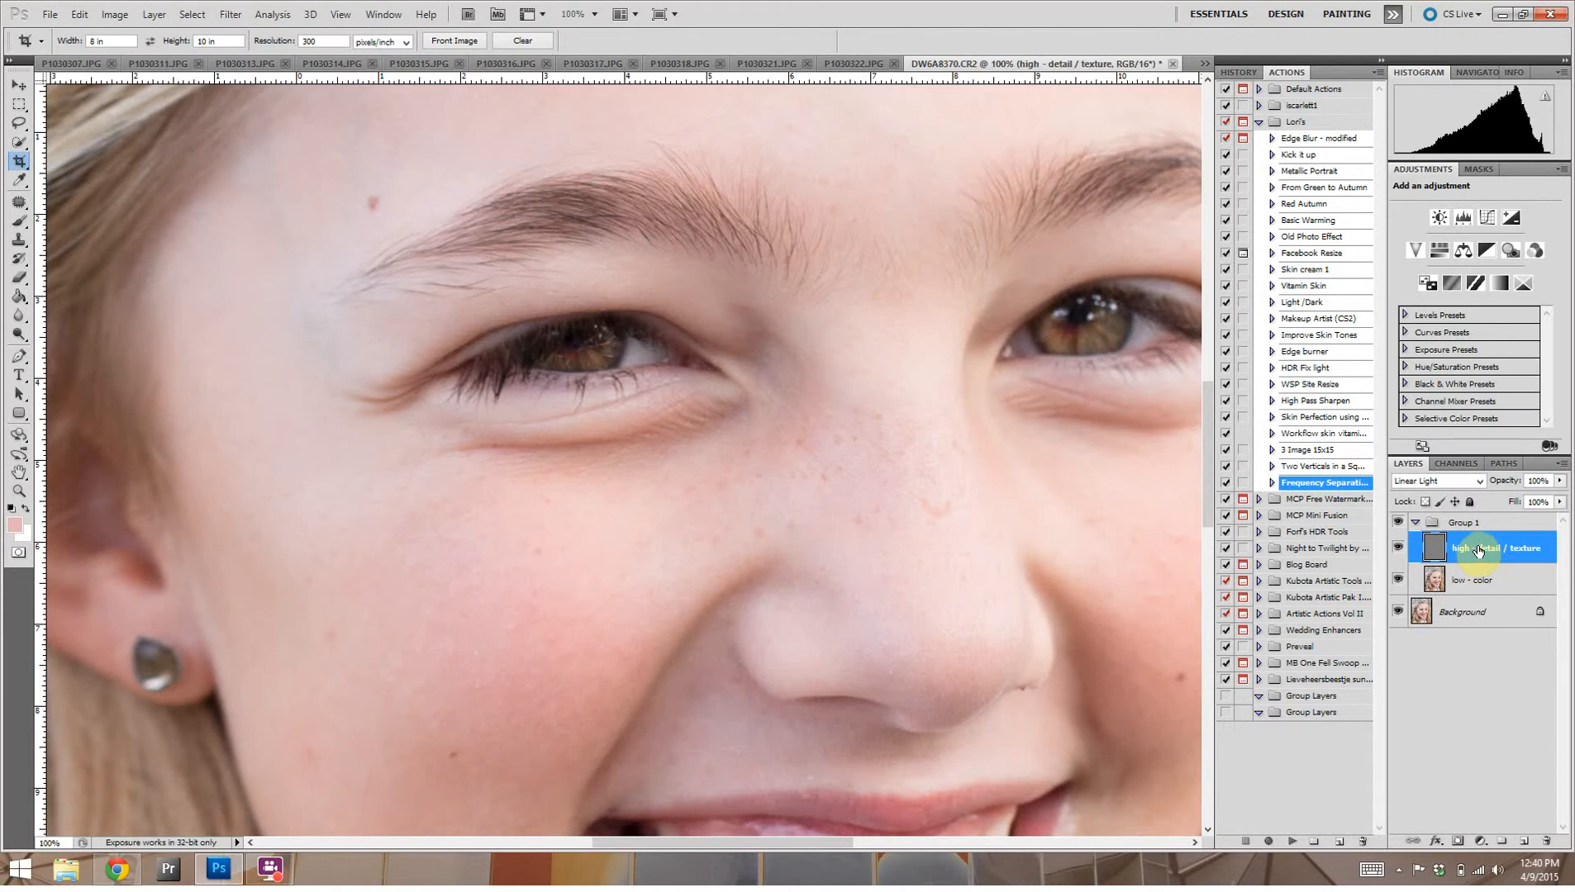
{"action": "left_click", "coordinate": [21, 242]}
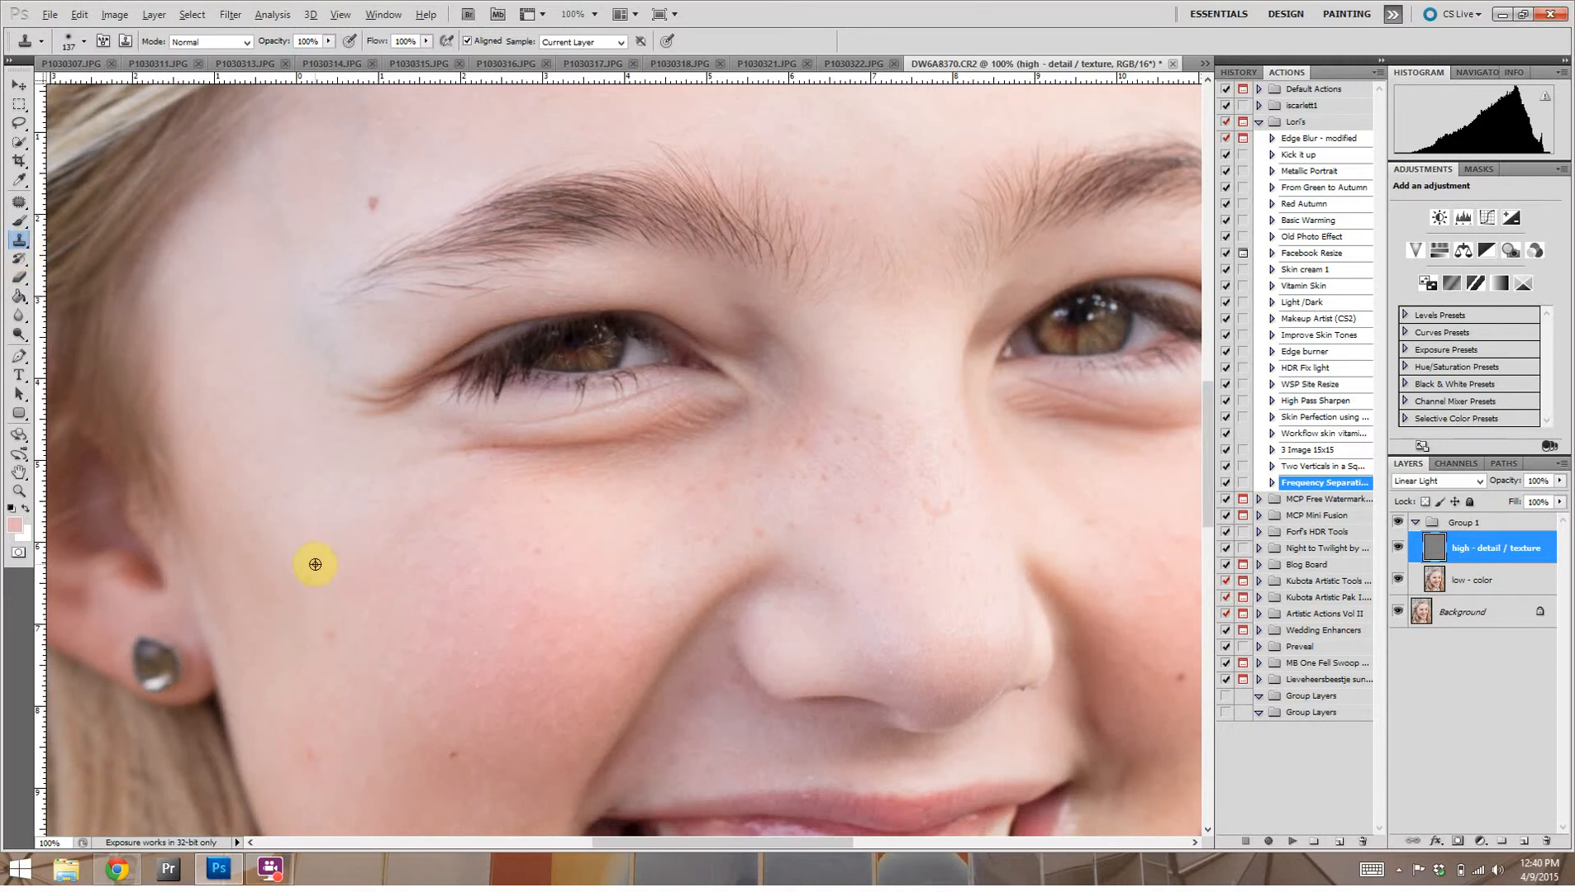
{"action": "key", "text": "alt"}
{"action": "left_click", "coordinate": [306, 514]}
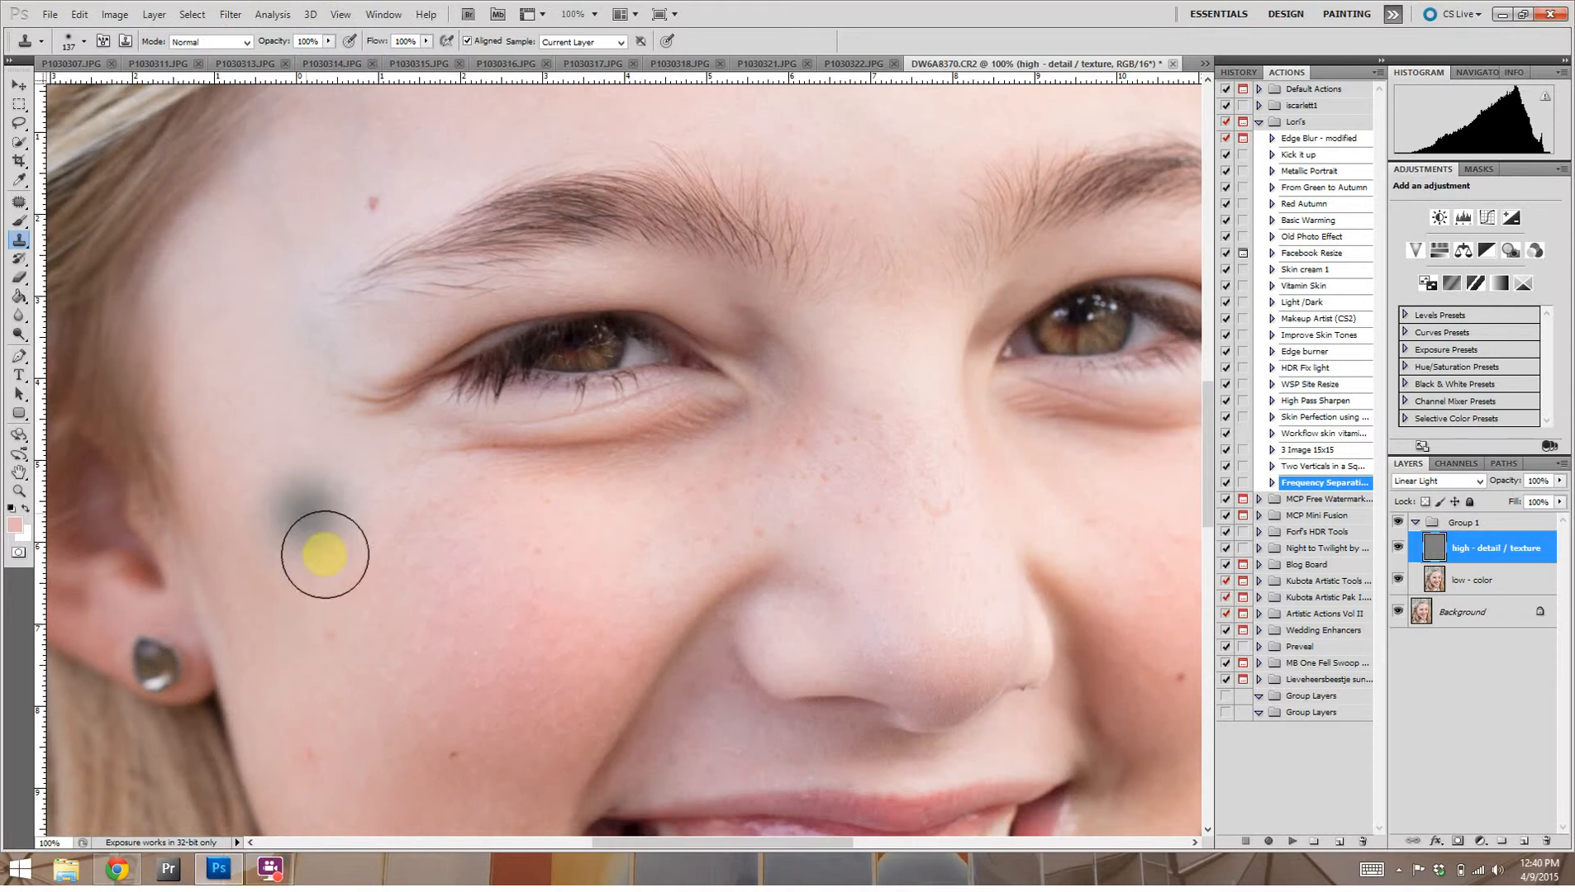
{"action": "left_click_drag", "start_coordinate": [482, 662], "coordinate": [490, 665]}
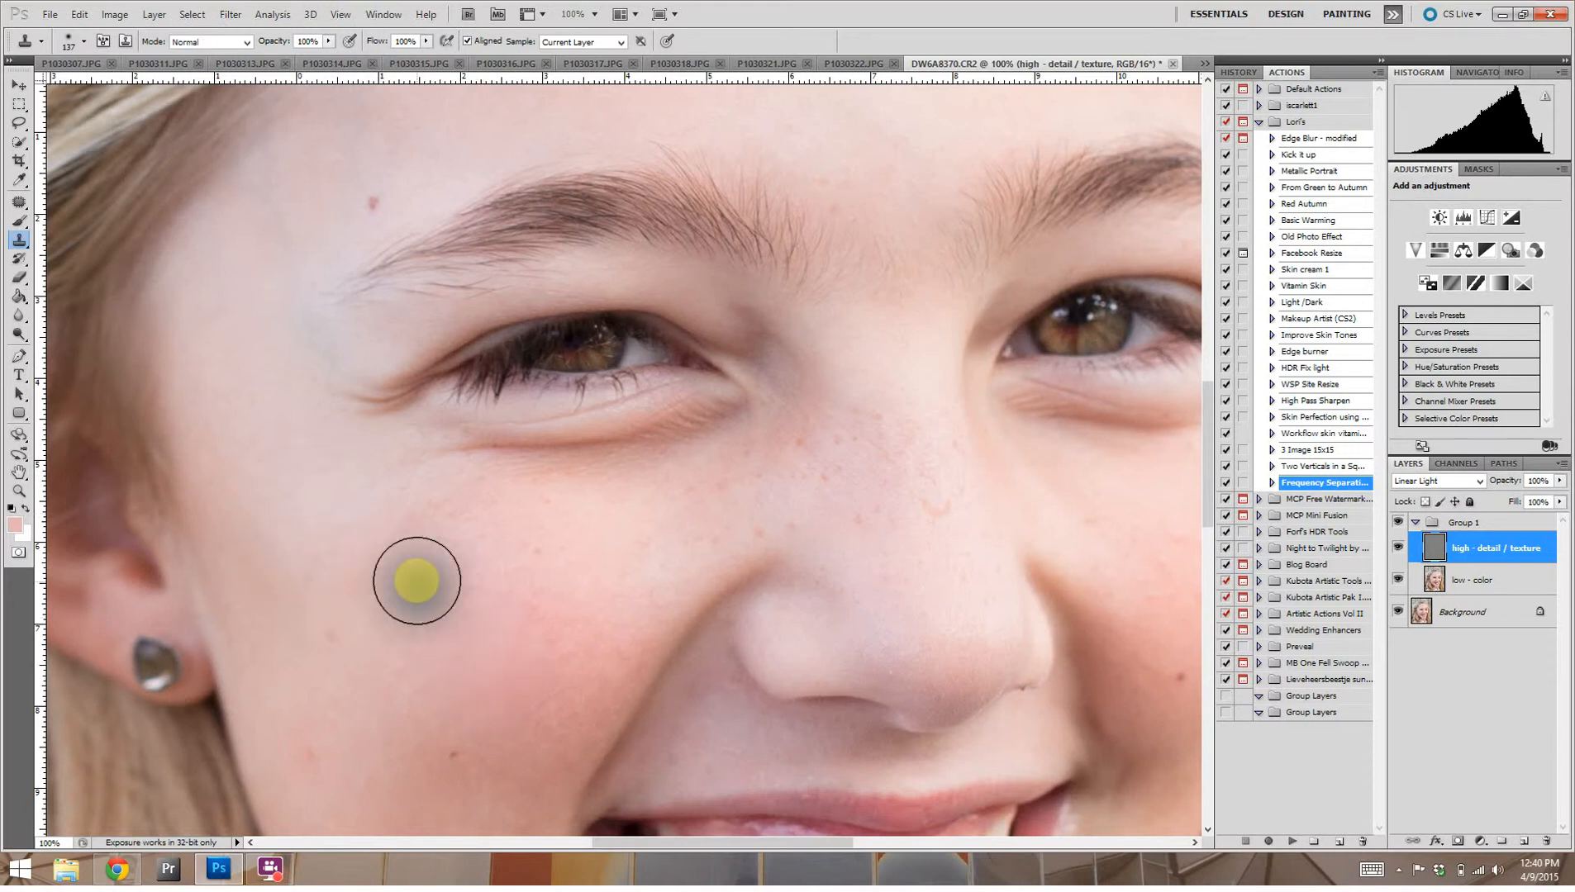
Step: Clone clean skin texture over the small blemishes on the outer cheek beside and below the earring
{"action": "left_click", "coordinate": [308, 483], "text": "alt"}
{"action": "left_click", "coordinate": [395, 585], "text": "alt"}
{"action": "scroll", "coordinate": [536, 612], "scroll_direction": "down", "scroll_amount": 1}
{"action": "scroll", "coordinate": [540, 589], "scroll_direction": "down", "scroll_amount": 1}
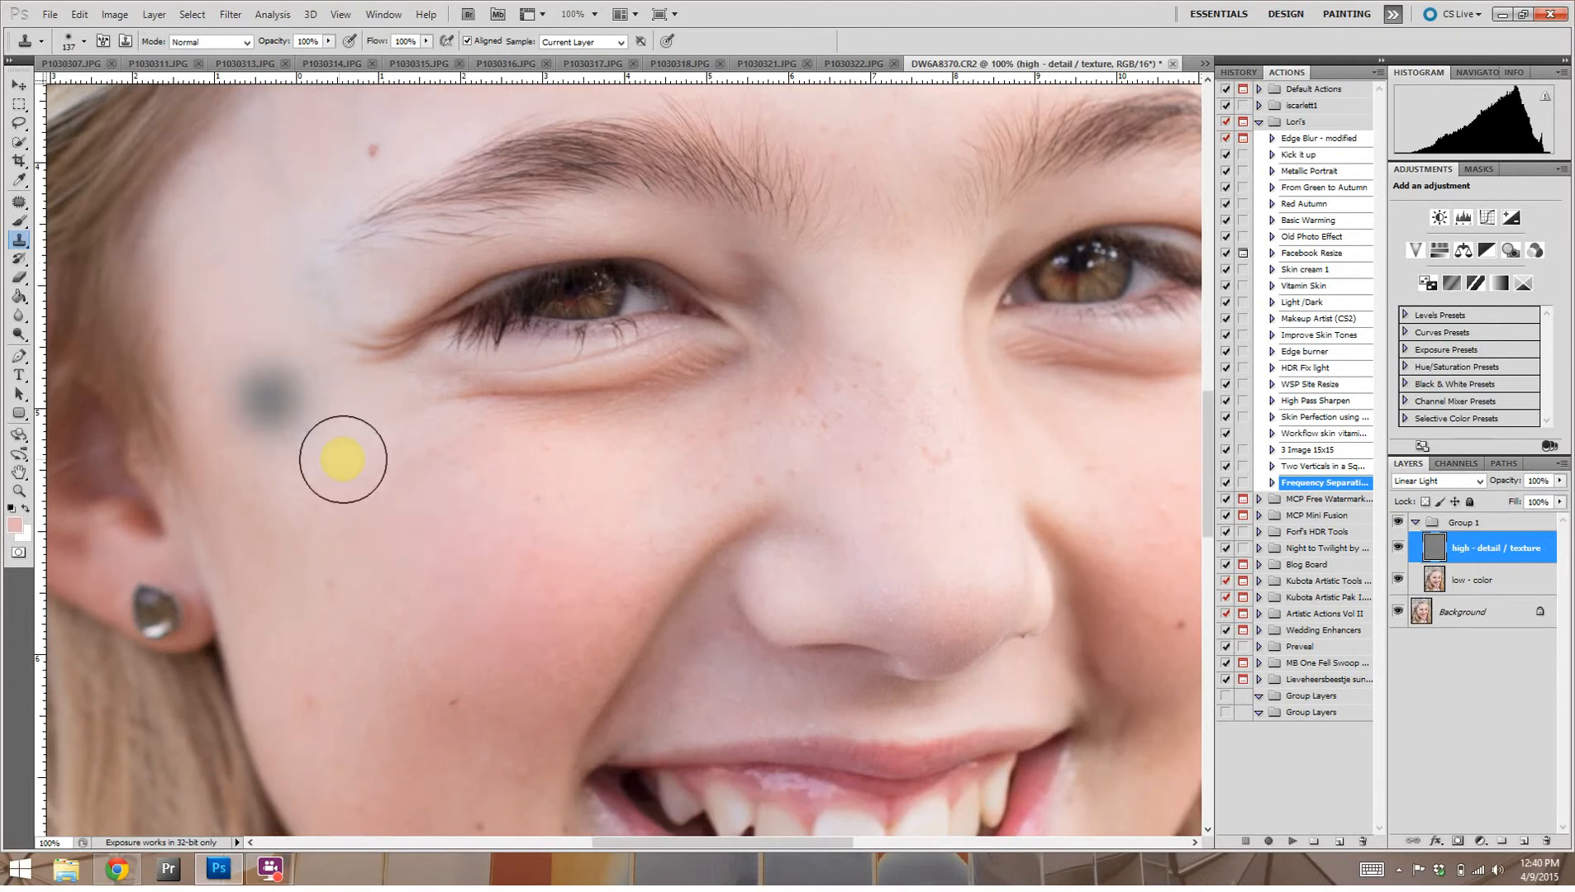
{"action": "scroll", "coordinate": [341, 455], "scroll_direction": "down", "scroll_amount": 4}
{"action": "left_click", "coordinate": [367, 620], "text": "alt"}
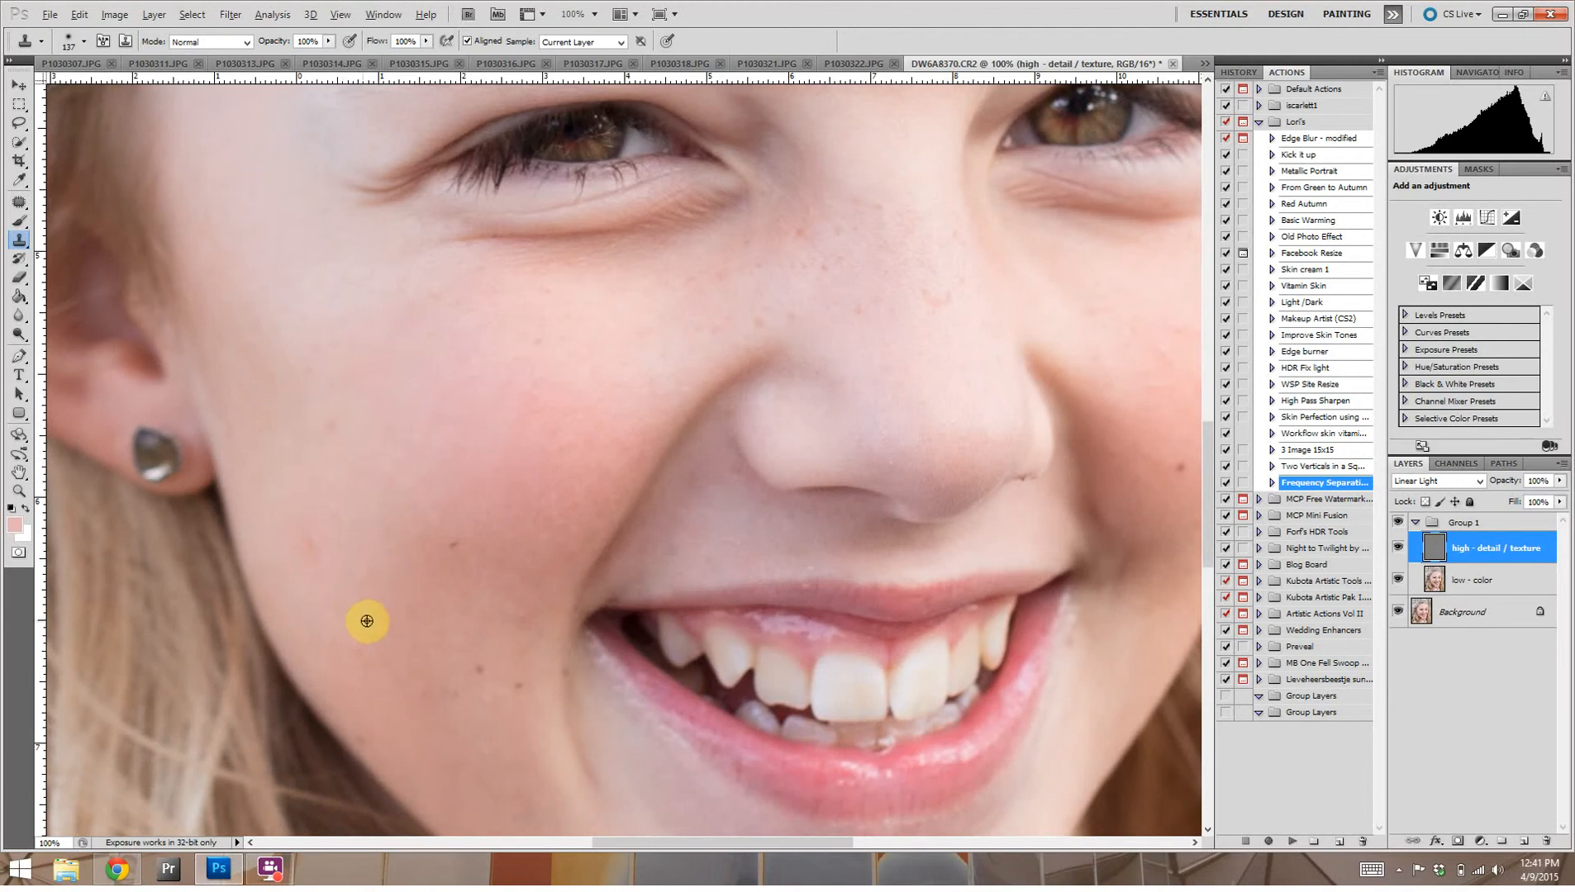
{"action": "left_click", "coordinate": [318, 545]}
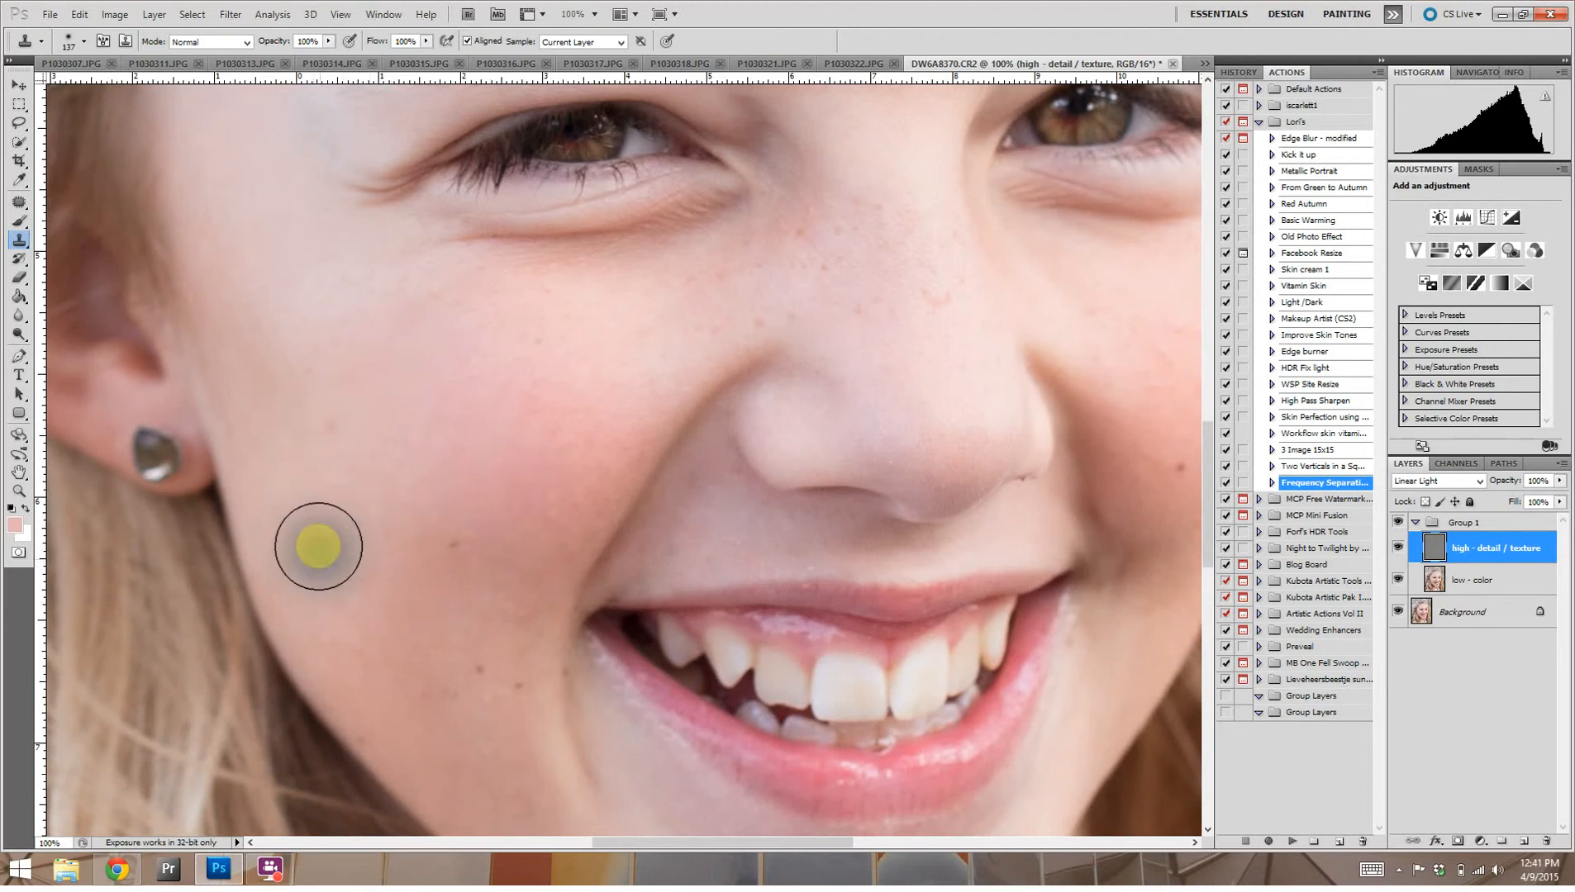
{"action": "left_click", "coordinate": [334, 383], "text": "alt"}
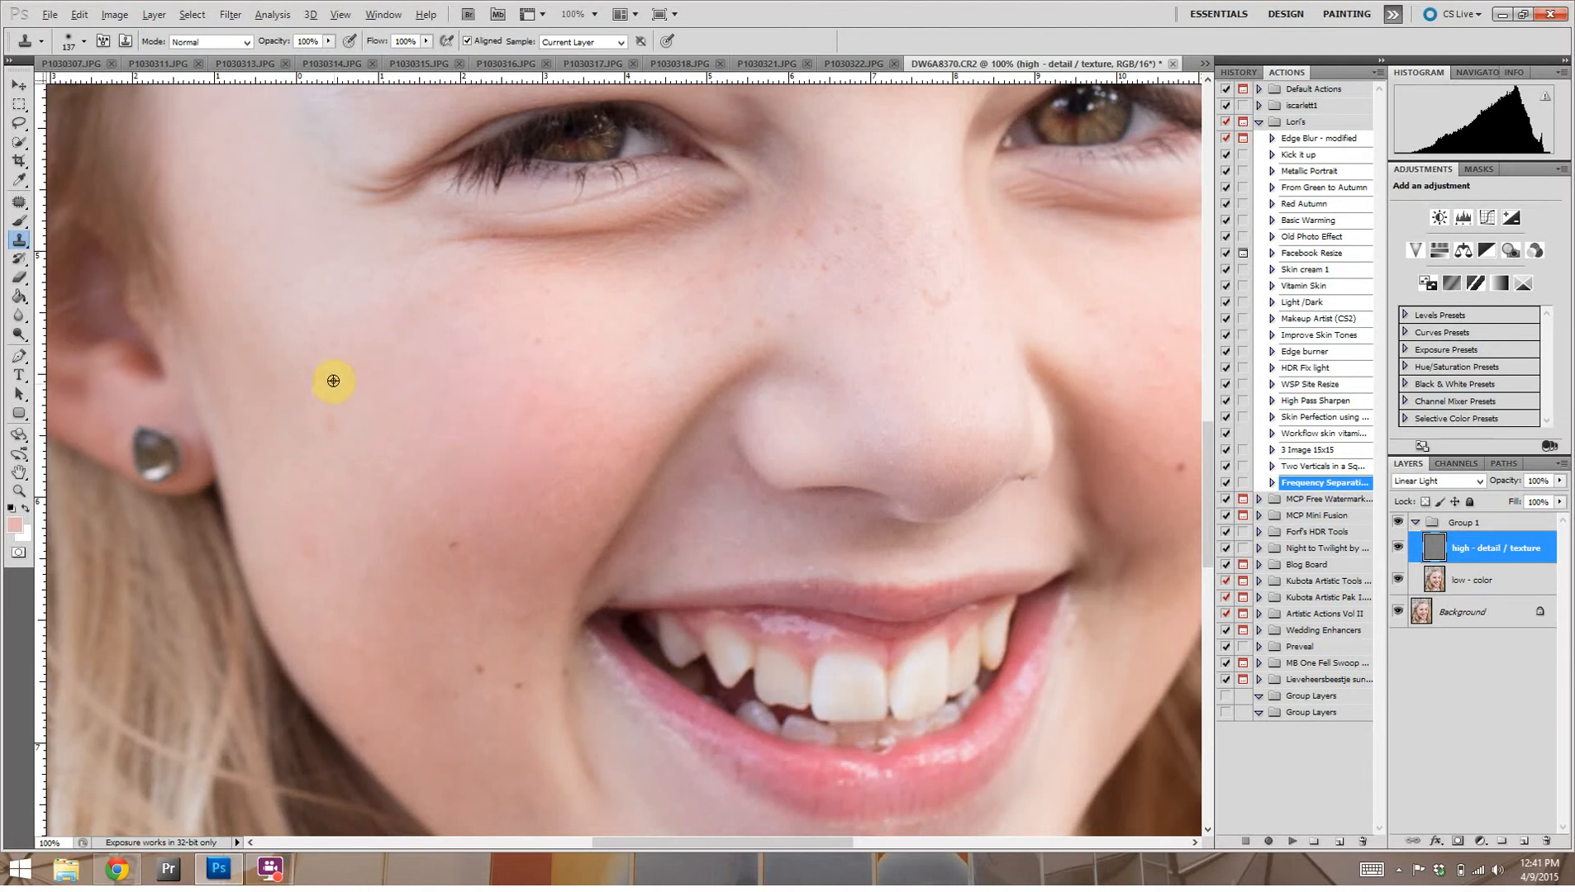
{"action": "left_click", "coordinate": [326, 426]}
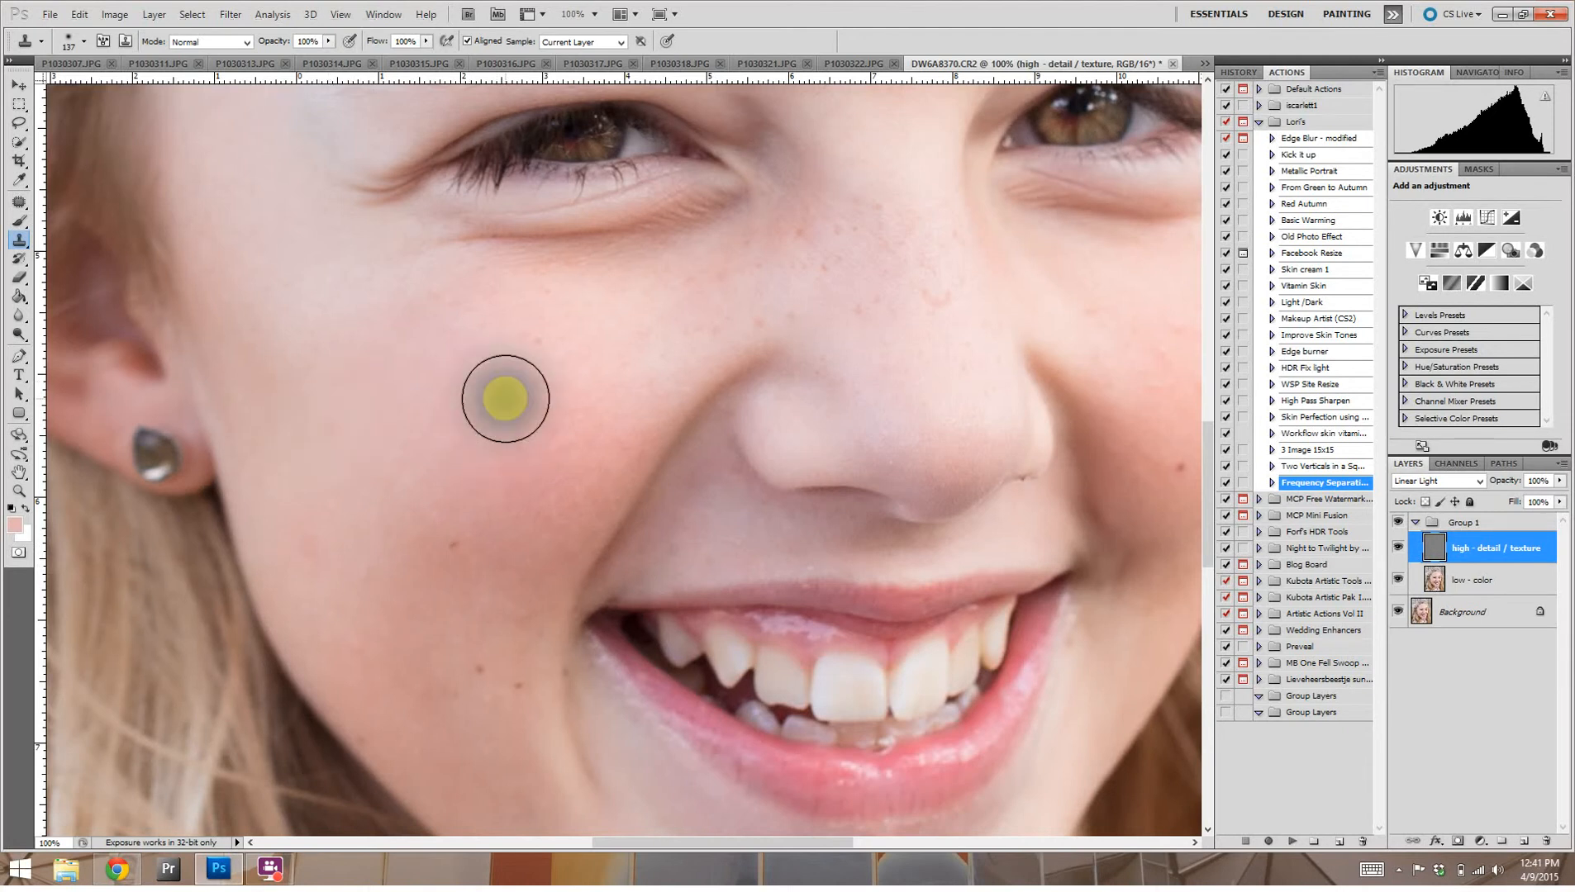
Step: Clone texture from the smooth outer cheek over the freckles on the rosy part of the same cheek
{"action": "left_click", "coordinate": [538, 430], "text": "alt"}
{"action": "left_click", "coordinate": [309, 370], "text": "alt"}
{"action": "left_click_drag", "start_coordinate": [447, 457], "coordinate": [560, 464]}
{"action": "left_click", "coordinate": [331, 426], "text": "alt"}
{"action": "left_click", "coordinate": [573, 424]}
{"action": "left_click", "coordinate": [532, 508]}
Step: Try cloning skin texture over the chin and undo the last stroke
{"action": "left_click_drag", "start_coordinate": [531, 507], "coordinate": [366, 411]}
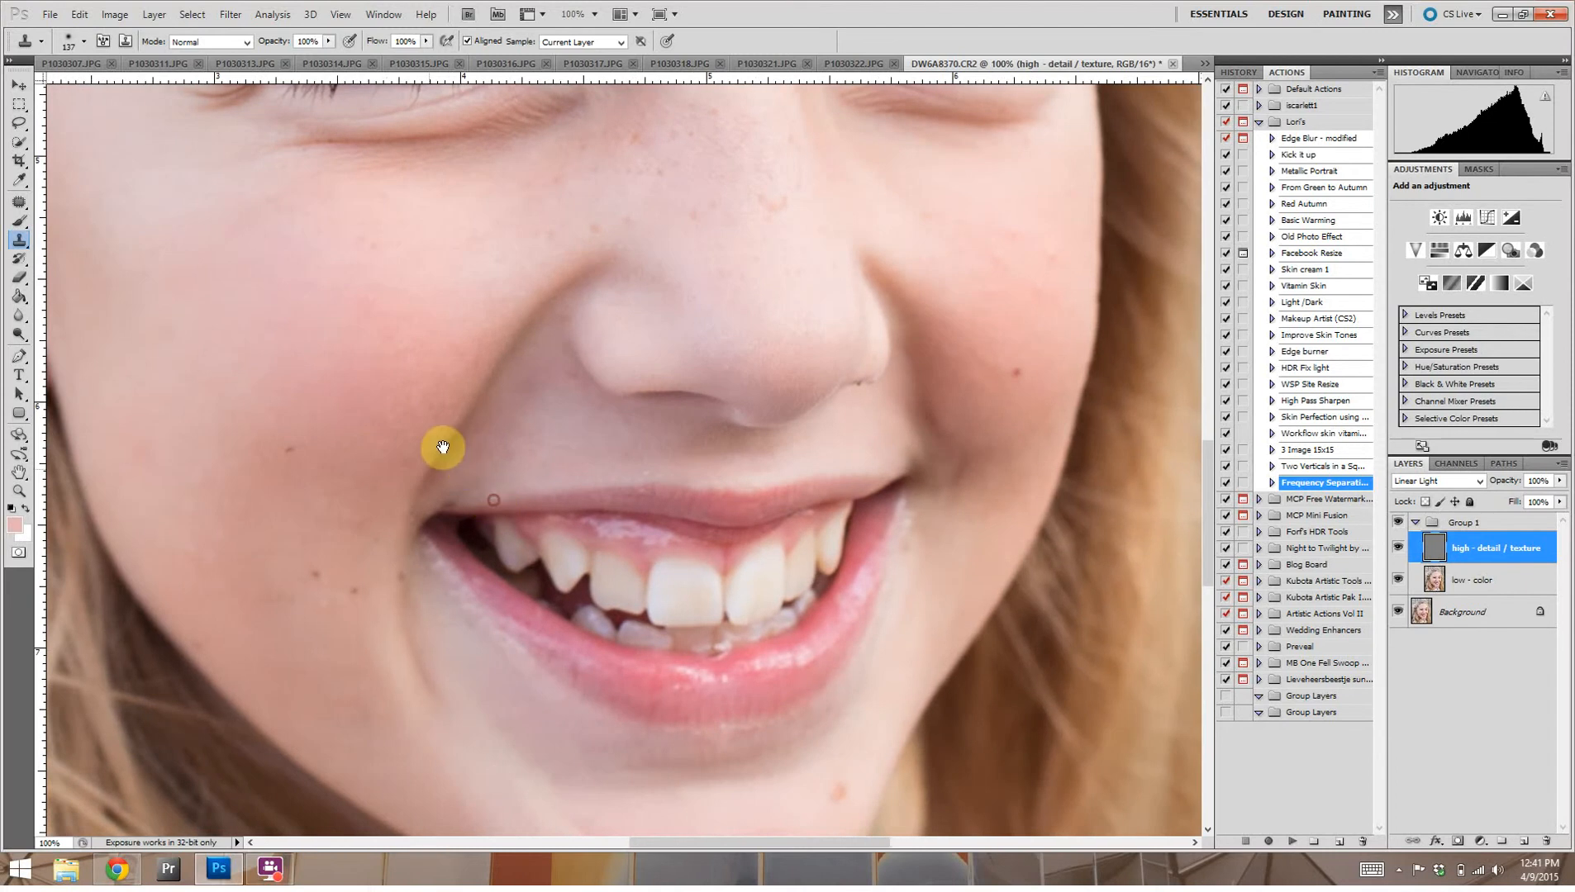
{"action": "left_click_drag", "start_coordinate": [595, 570], "coordinate": [574, 495]}
{"action": "left_click_drag", "start_coordinate": [460, 539], "coordinate": [485, 424]}
{"action": "mouse_move", "coordinate": [592, 483]}
{"action": "left_mouse_down"}
{"action": "mouse_move", "coordinate": [565, 481]}
{"action": "mouse_move", "coordinate": [657, 477]}
{"action": "left_mouse_up"}
{"action": "mouse_move", "coordinate": [651, 657]}
{"action": "left_mouse_down"}
{"action": "mouse_move", "coordinate": [730, 703]}
{"action": "mouse_move", "coordinate": [731, 688]}
{"action": "mouse_move", "coordinate": [836, 654]}
{"action": "mouse_move", "coordinate": [692, 706]}
{"action": "mouse_move", "coordinate": [835, 648]}
{"action": "mouse_move", "coordinate": [757, 694]}
{"action": "mouse_move", "coordinate": [801, 685]}
{"action": "mouse_move", "coordinate": [707, 699]}
{"action": "left_mouse_up"}
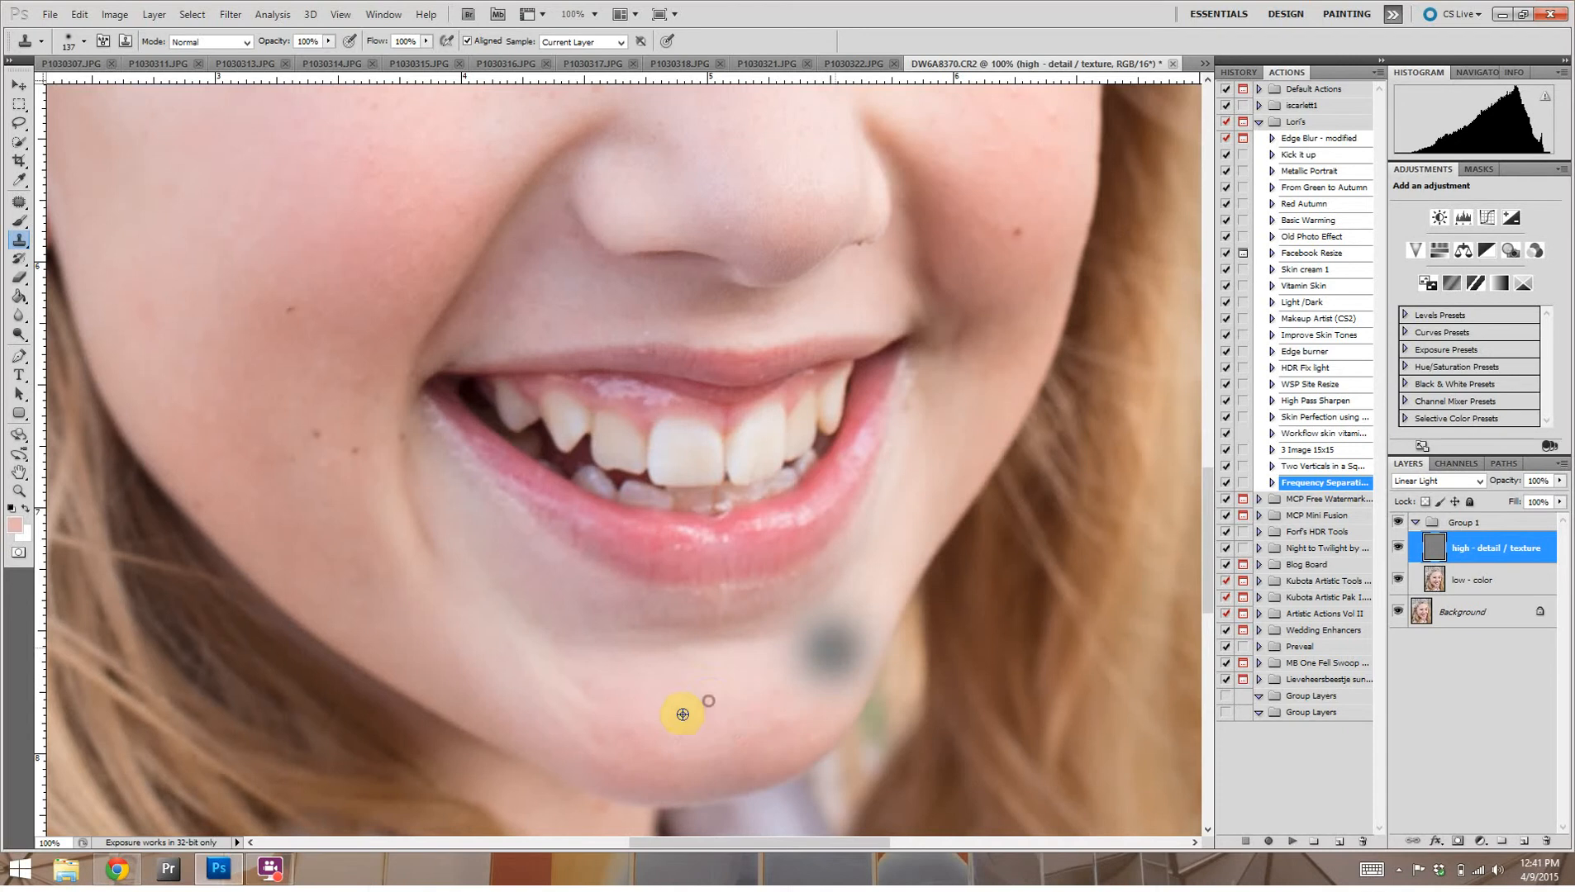
{"action": "key", "text": "ctrl+z"}
Step: Sample clean forehead texture and clone it over the blemishes on the opposite cheek, below the eye and beside the nose
{"action": "left_click", "coordinate": [347, 247], "text": "alt"}
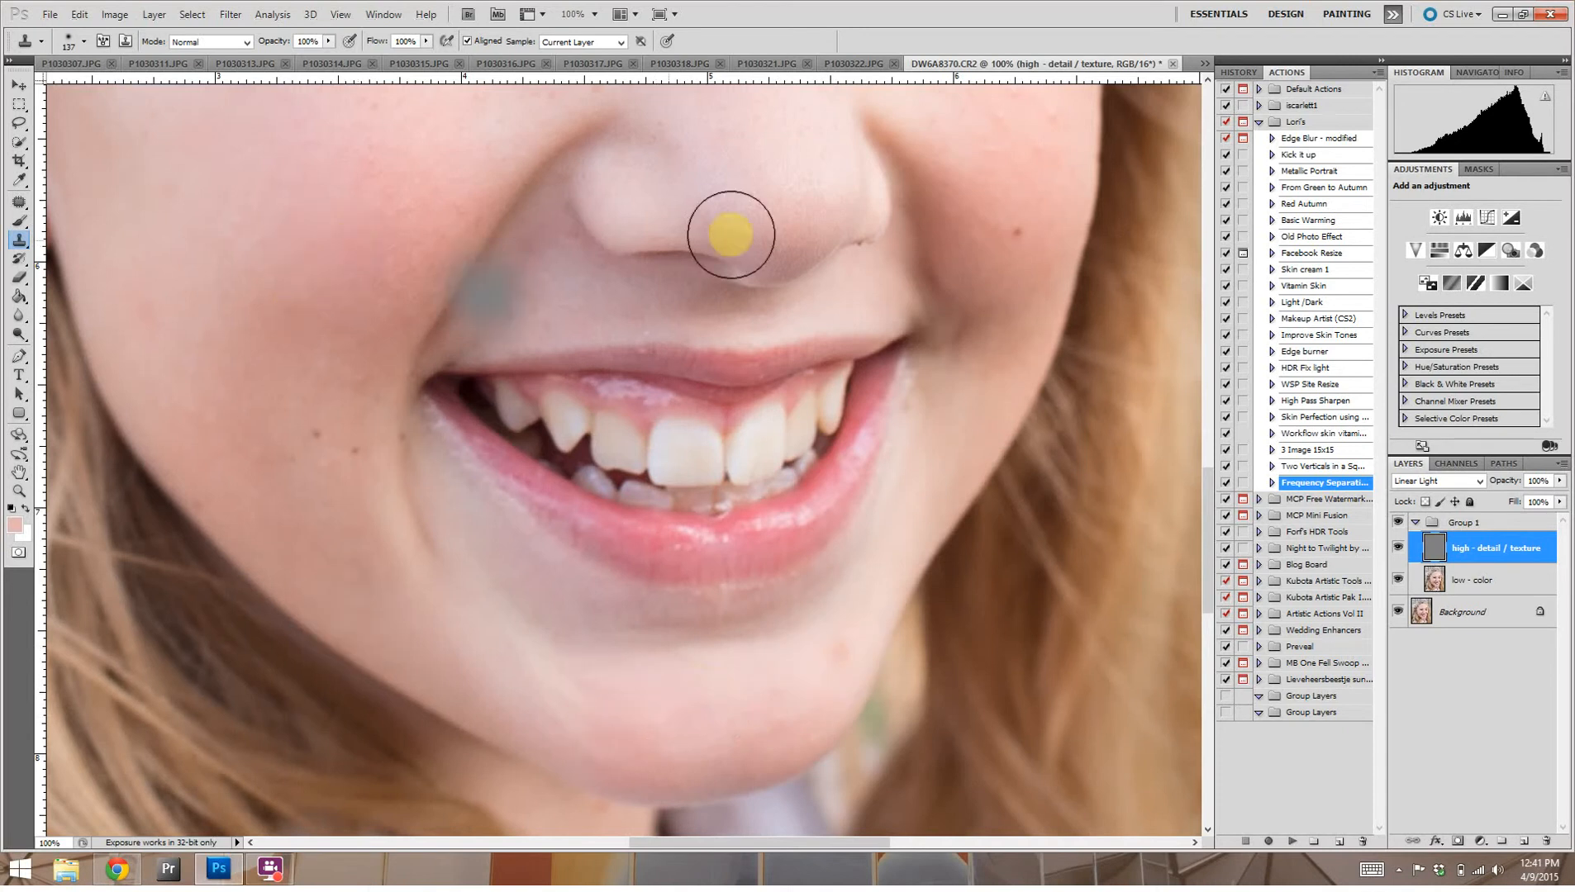
{"action": "left_click_drag", "start_coordinate": [746, 236], "coordinate": [481, 546]}
{"action": "left_click_drag", "start_coordinate": [590, 444], "coordinate": [356, 581]}
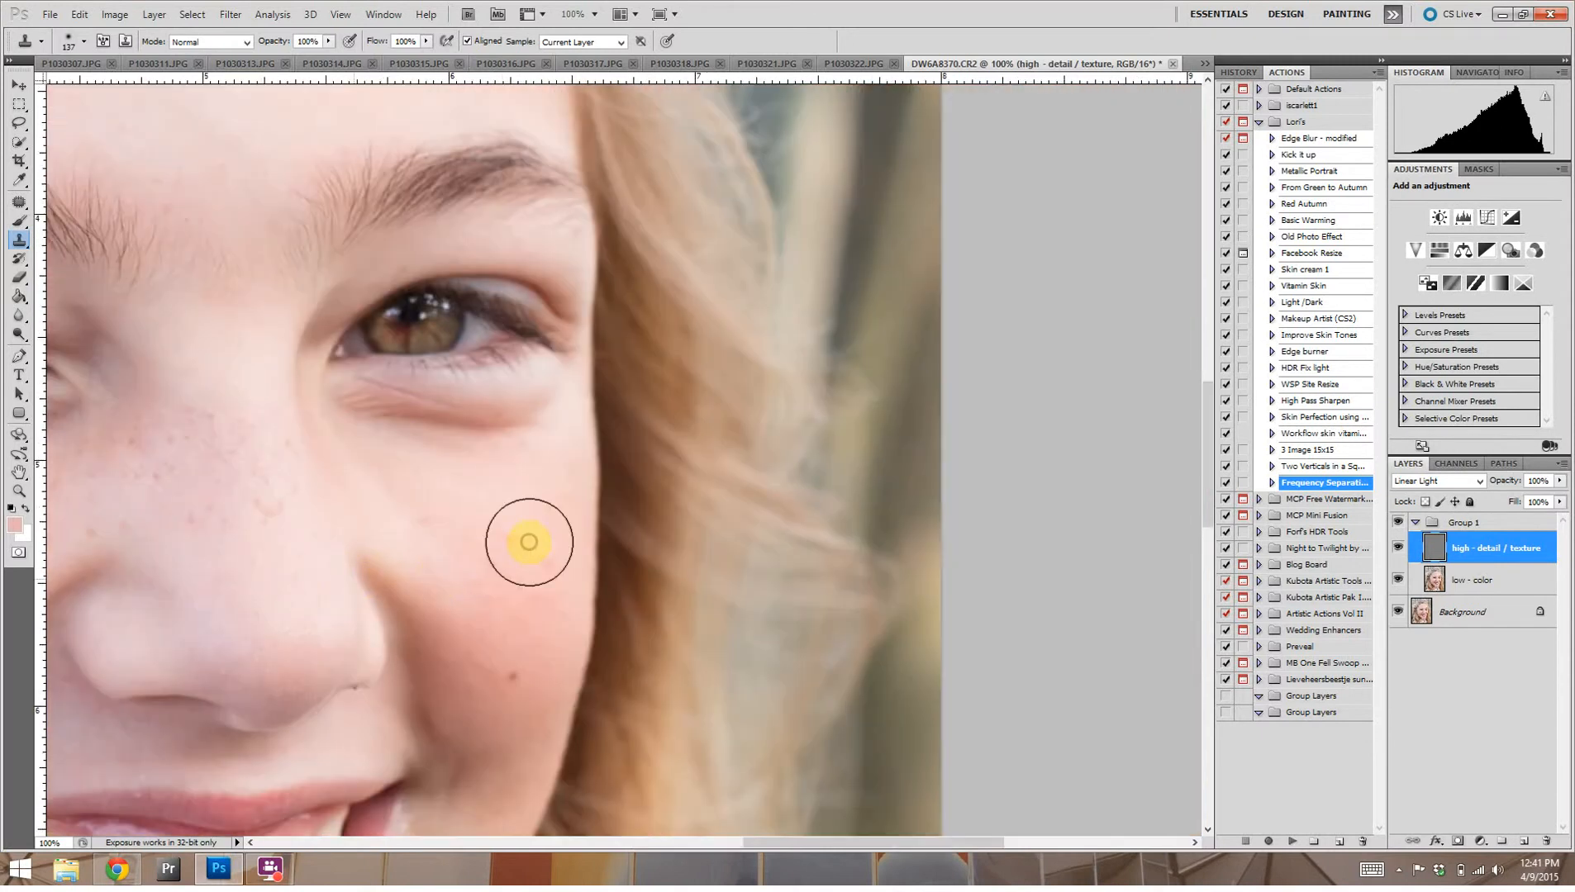
{"action": "key", "text": "ctrl+minus"}
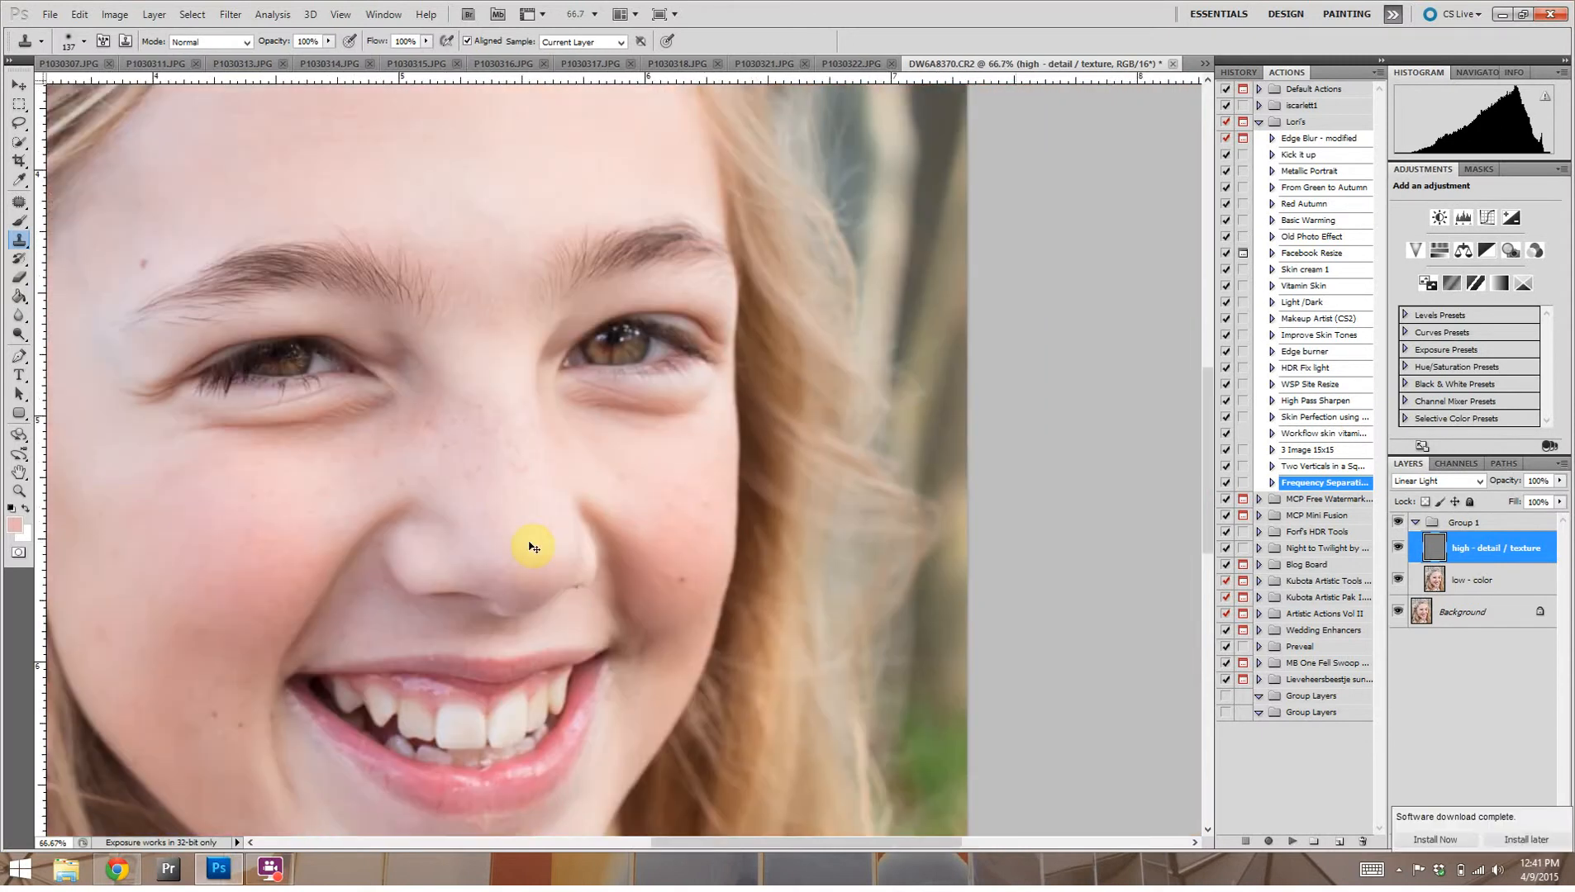
{"action": "left_click_drag", "start_coordinate": [523, 419], "coordinate": [445, 462]}
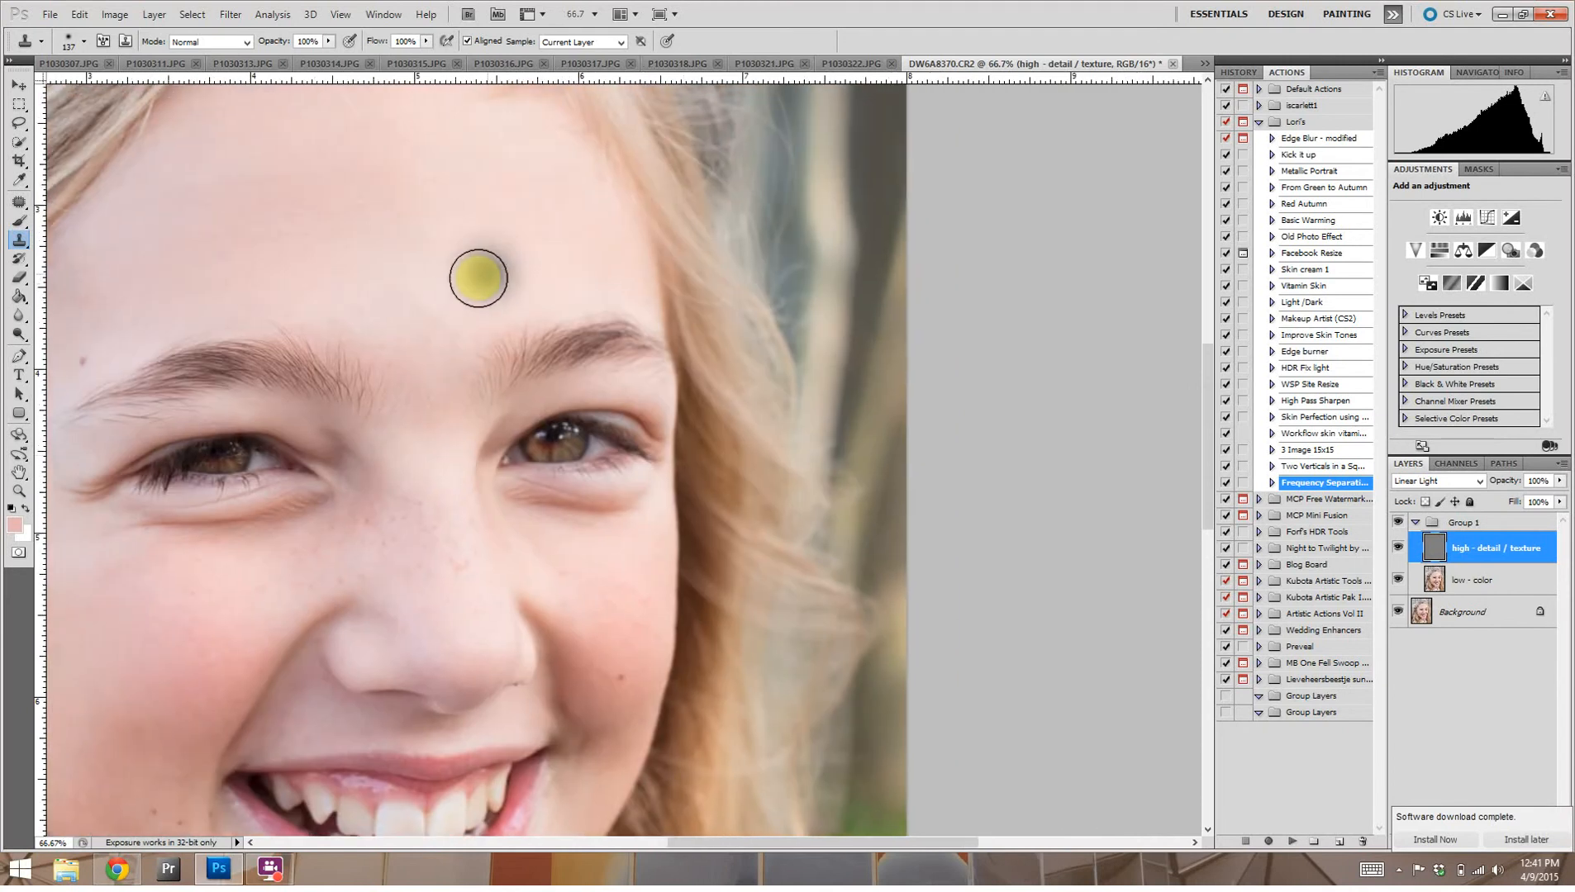
{"action": "left_click", "coordinate": [459, 287], "text": "alt"}
{"action": "left_click", "coordinate": [521, 606]}
{"action": "left_click", "coordinate": [622, 606], "text": "alt"}
{"action": "left_click", "coordinate": [622, 604]}
{"action": "left_click", "coordinate": [413, 283], "text": "alt"}
{"action": "left_click", "coordinate": [586, 581]}
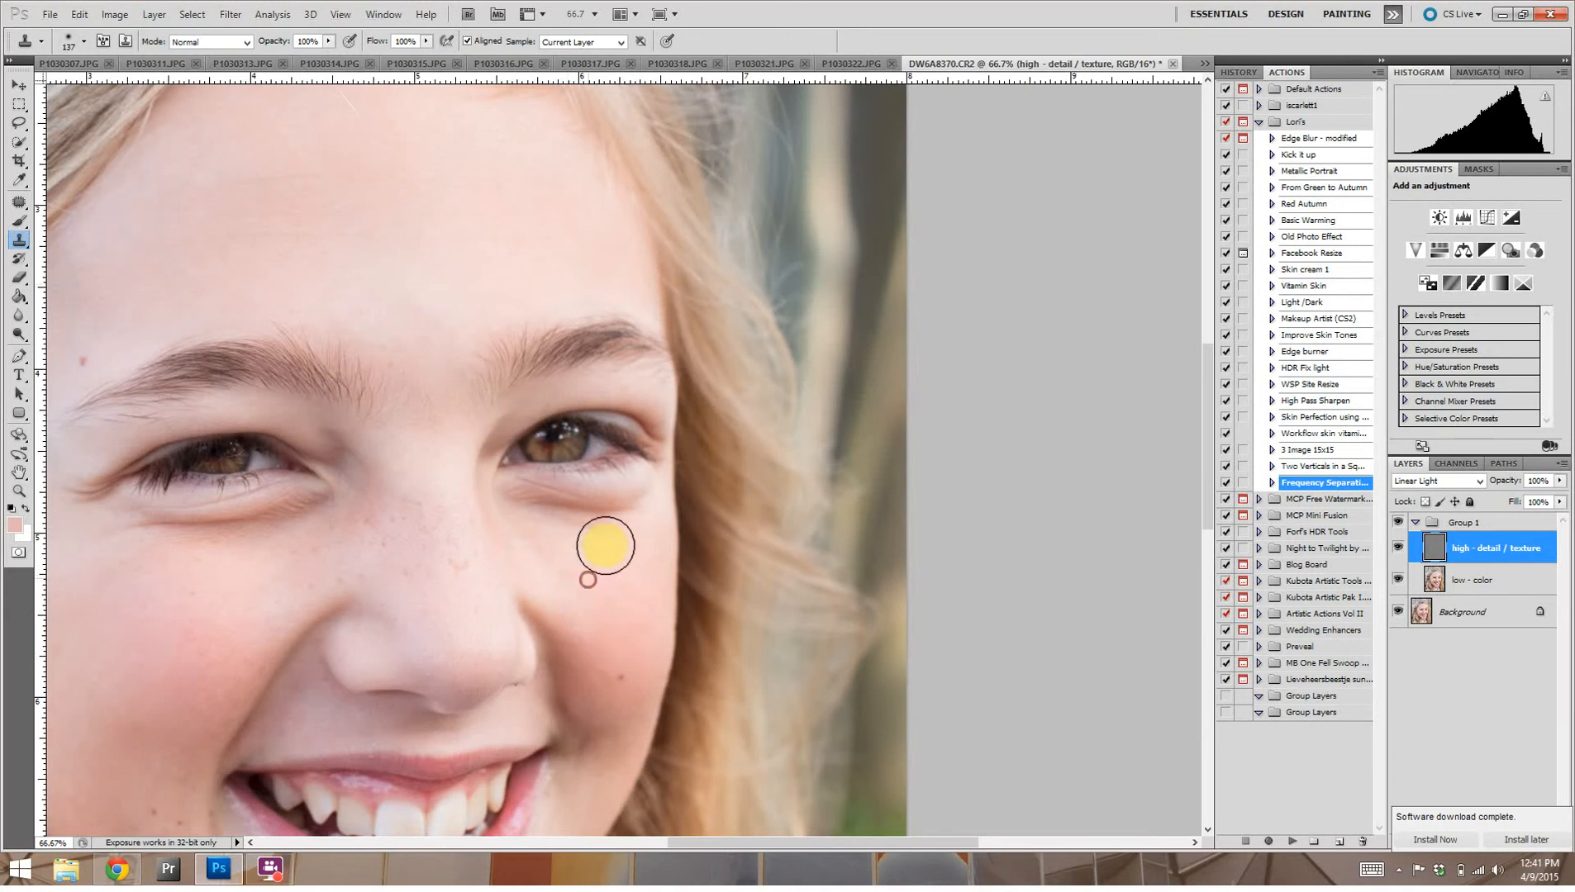
Step: Clone smooth forehead texture over the skin and stray hairs between the eyebrows
{"action": "scroll", "coordinate": [407, 322], "scroll_direction": "up", "scroll_amount": 2}
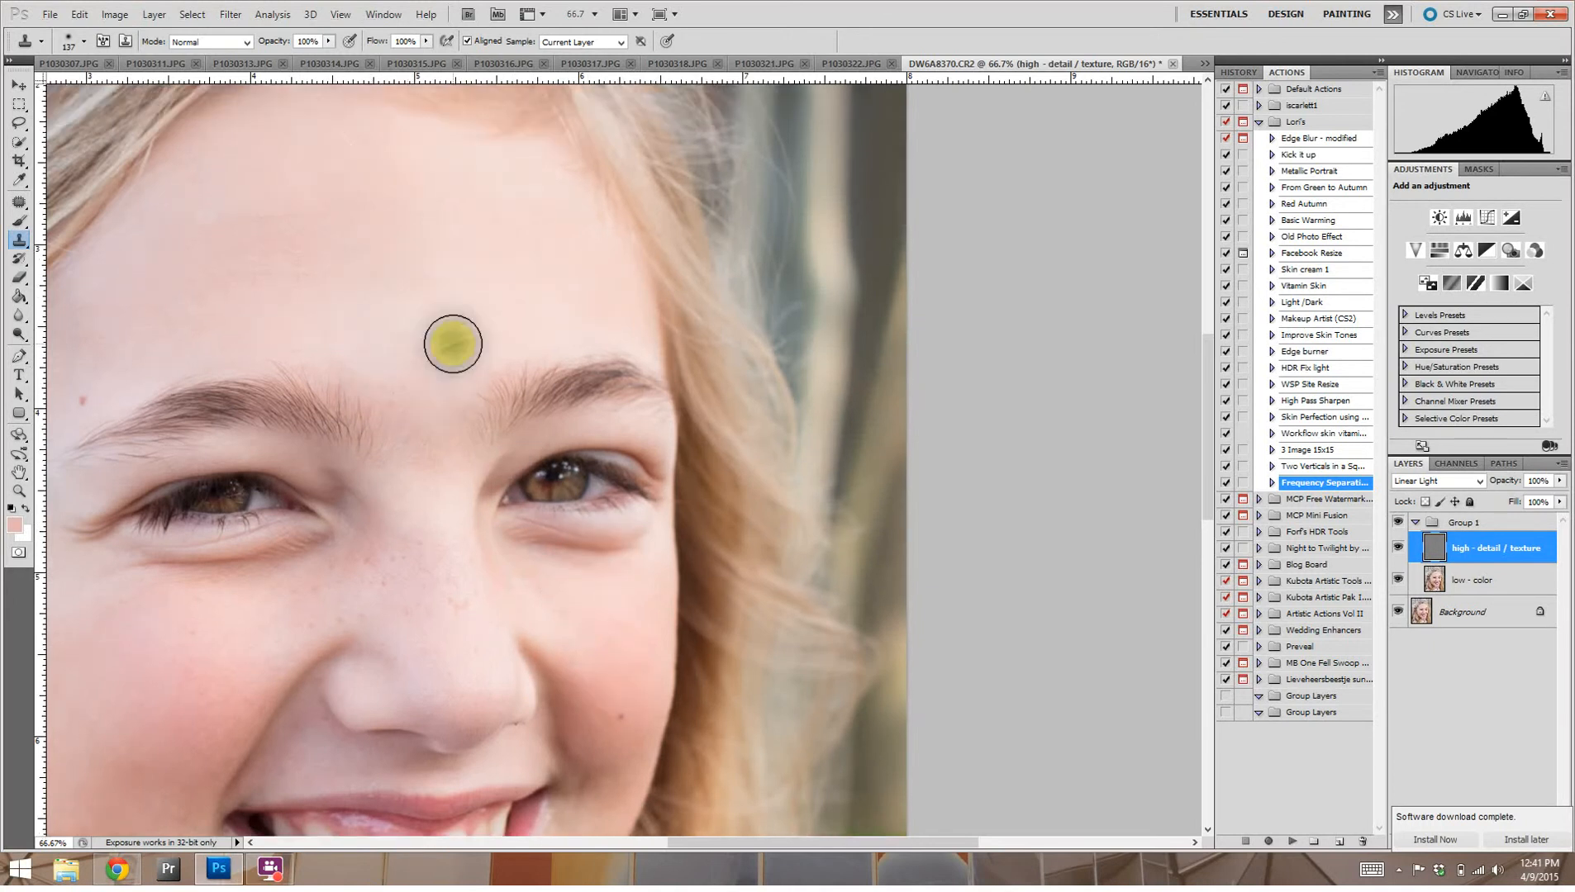
{"action": "key", "text": "ctrl+plus"}
{"action": "key", "text": "ctrl+plus"}
{"action": "key", "text": "ctrl+plus"}
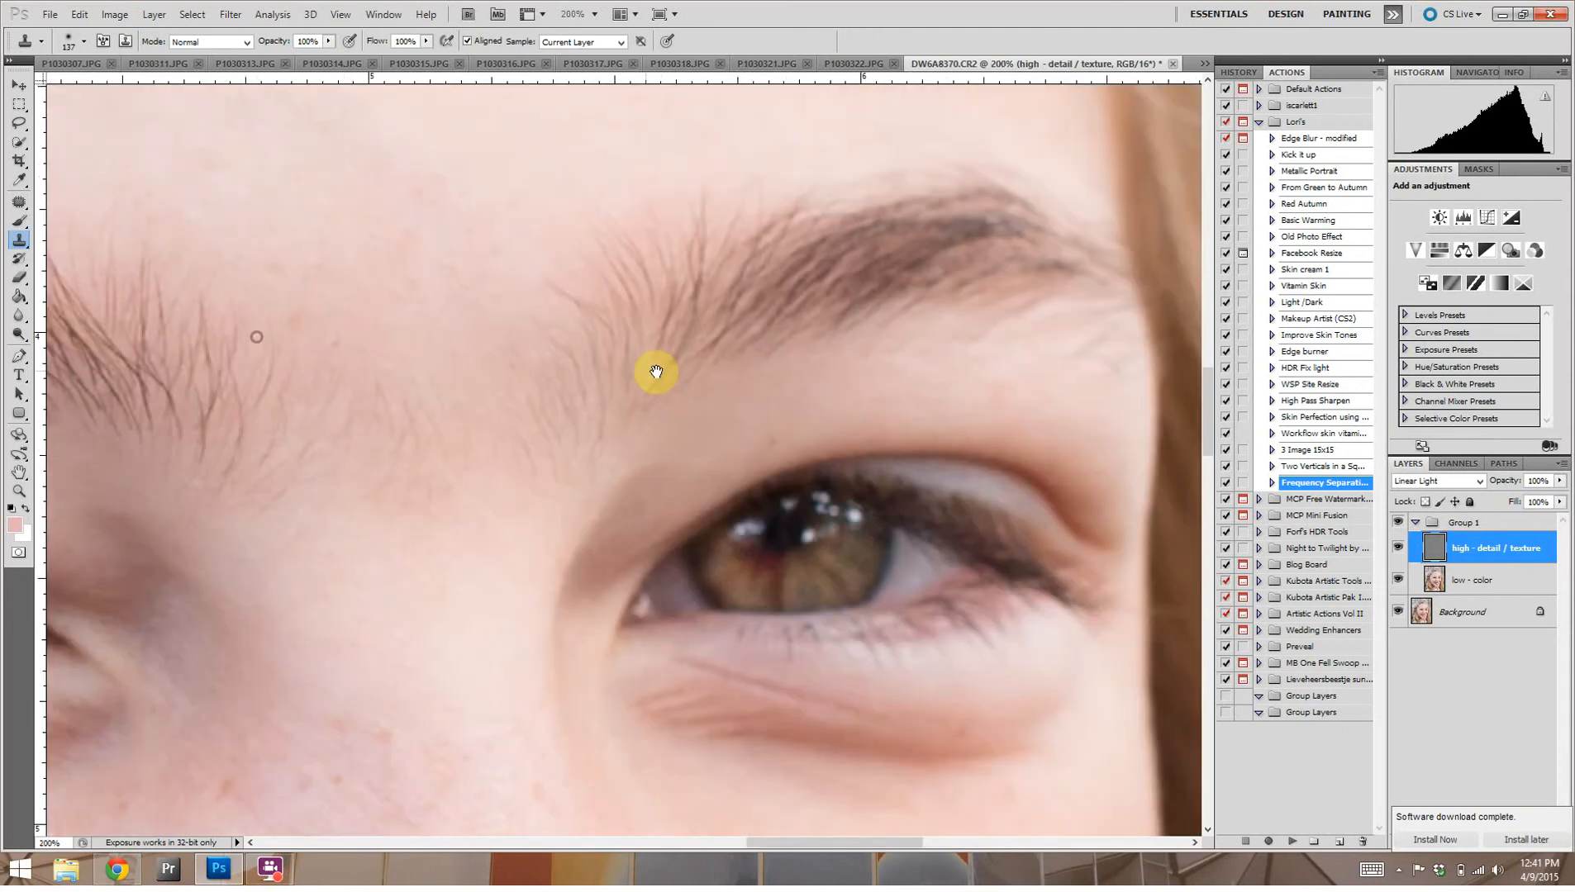
{"action": "left_click", "coordinate": [447, 266]}
{"action": "key", "text": "ctrl+minus"}
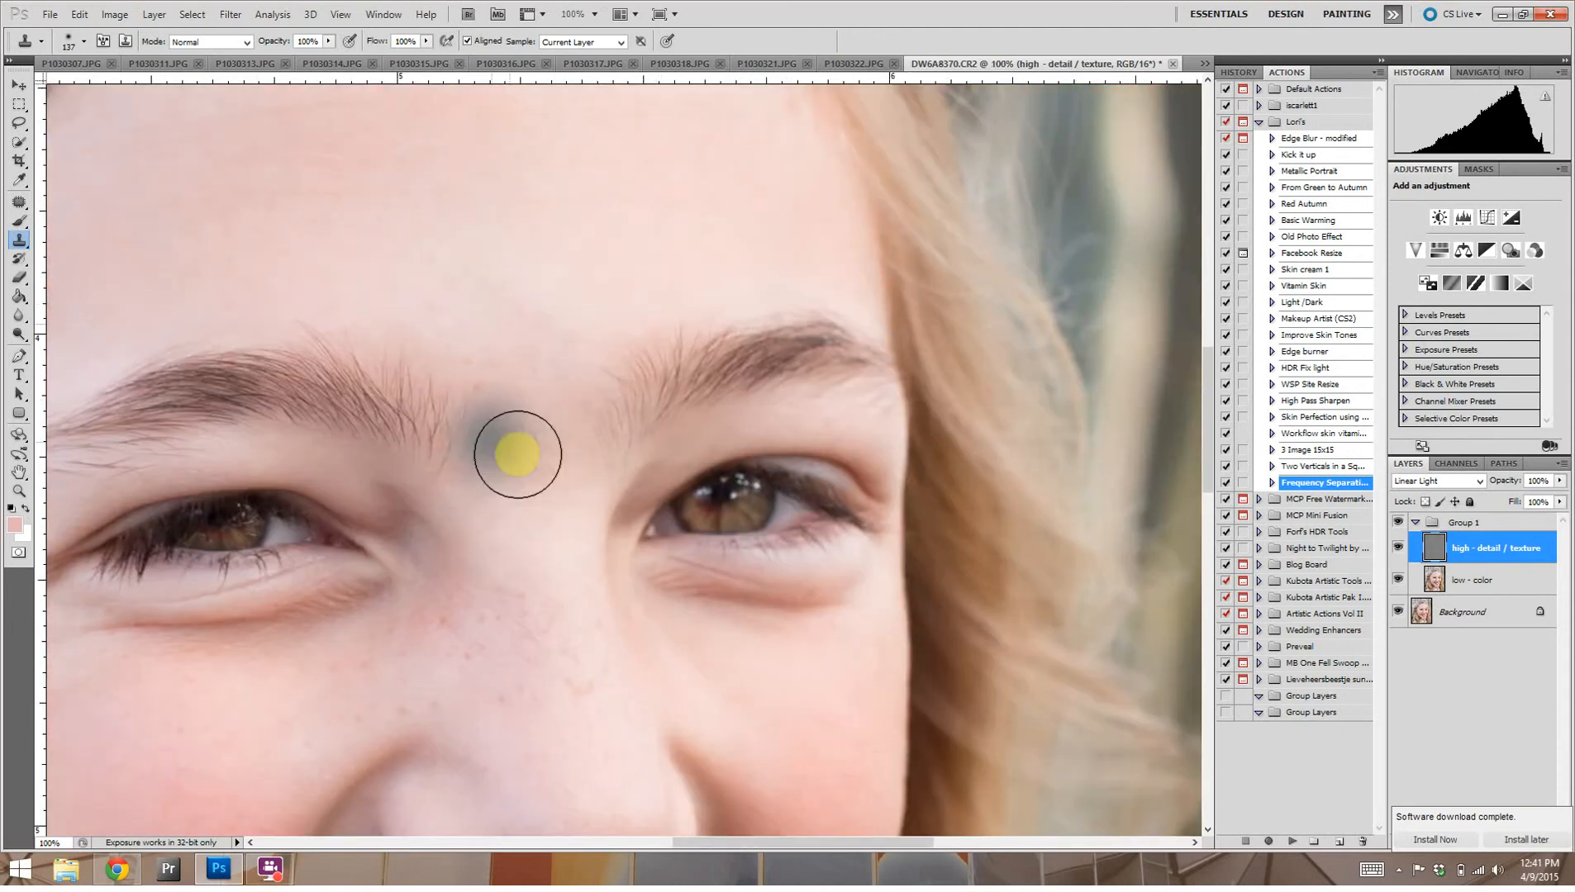
{"action": "left_click", "coordinate": [542, 268], "text": "alt"}
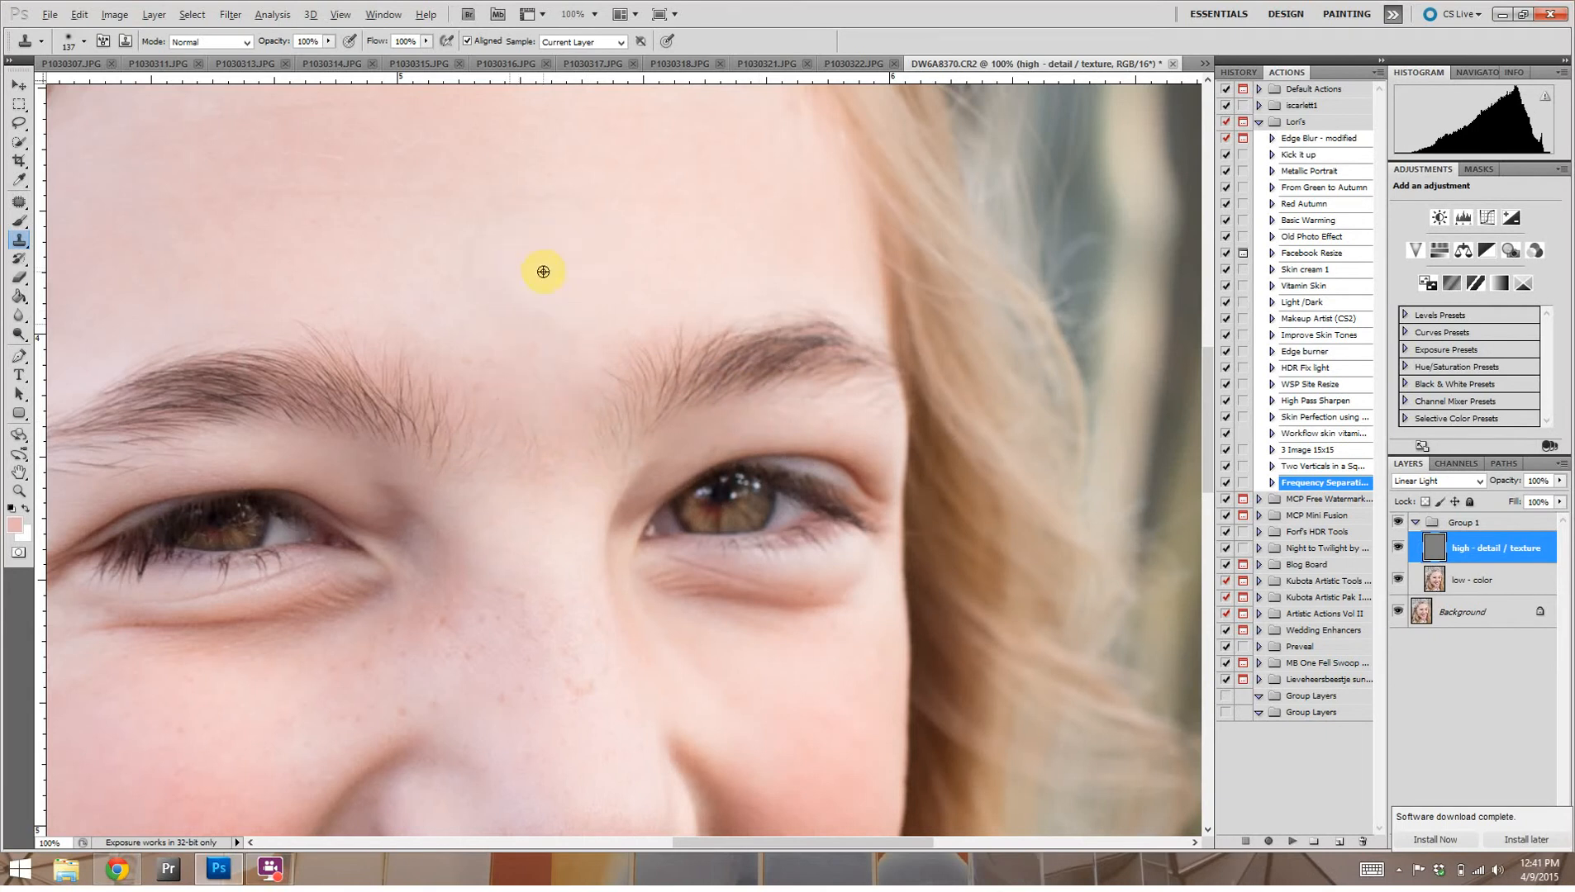
{"action": "mouse_move", "coordinate": [520, 464]}
{"action": "left_mouse_down"}
{"action": "mouse_move", "coordinate": [561, 457]}
{"action": "mouse_move", "coordinate": [527, 461]}
{"action": "mouse_move", "coordinate": [525, 444]}
{"action": "left_mouse_up"}
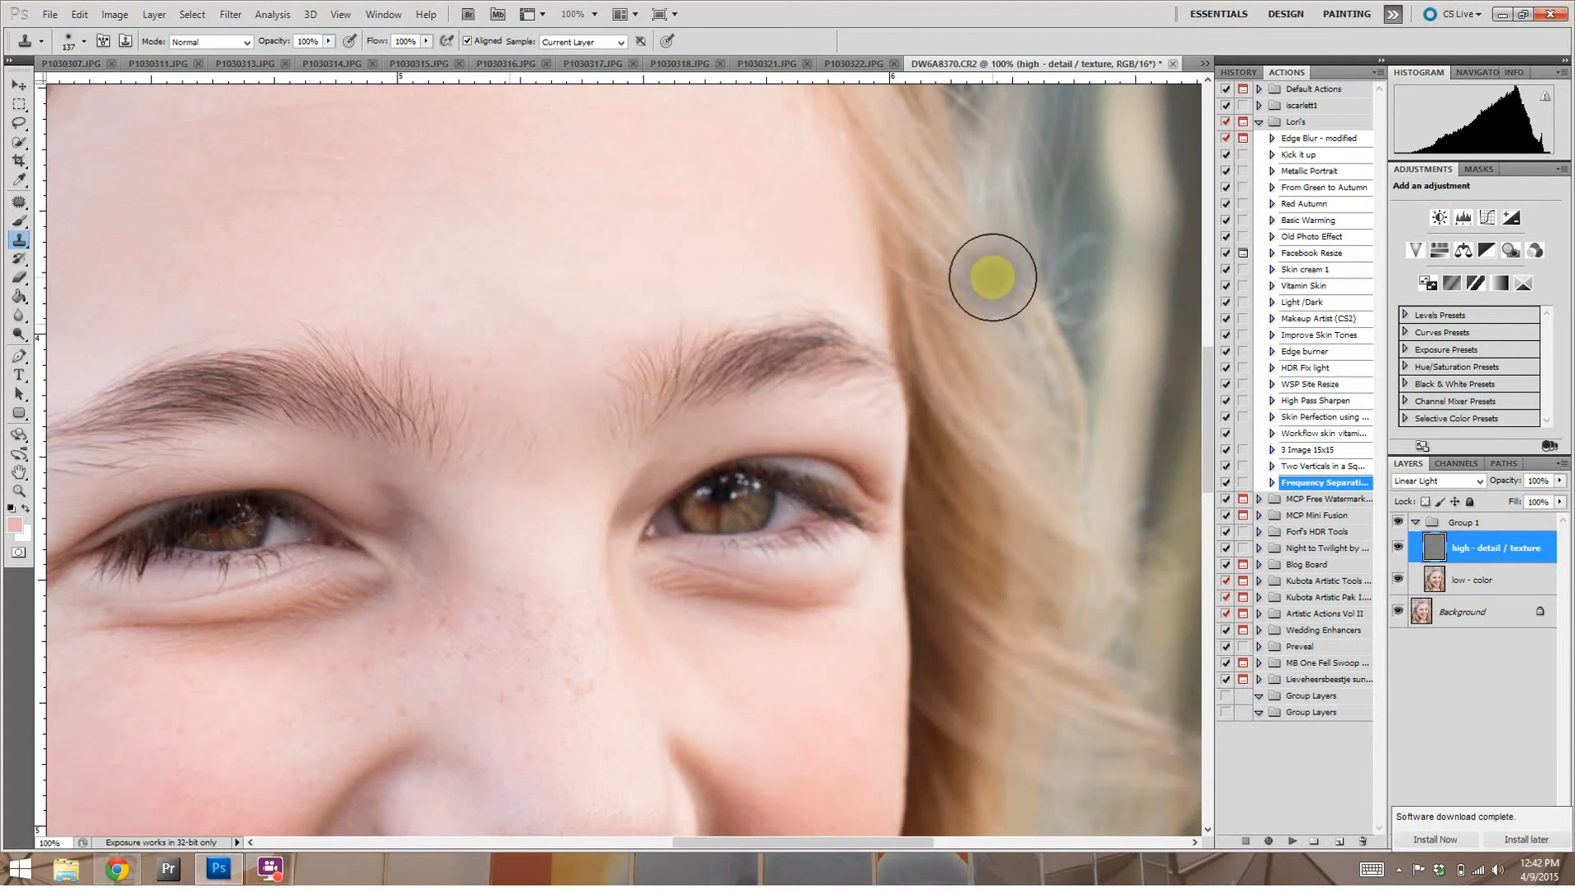
Step: Reduce the clone brush size to 19 px and clone out the dark speck at the edge of the nostril
{"action": "scroll", "coordinate": [820, 495], "scroll_direction": "down", "scroll_amount": 3}
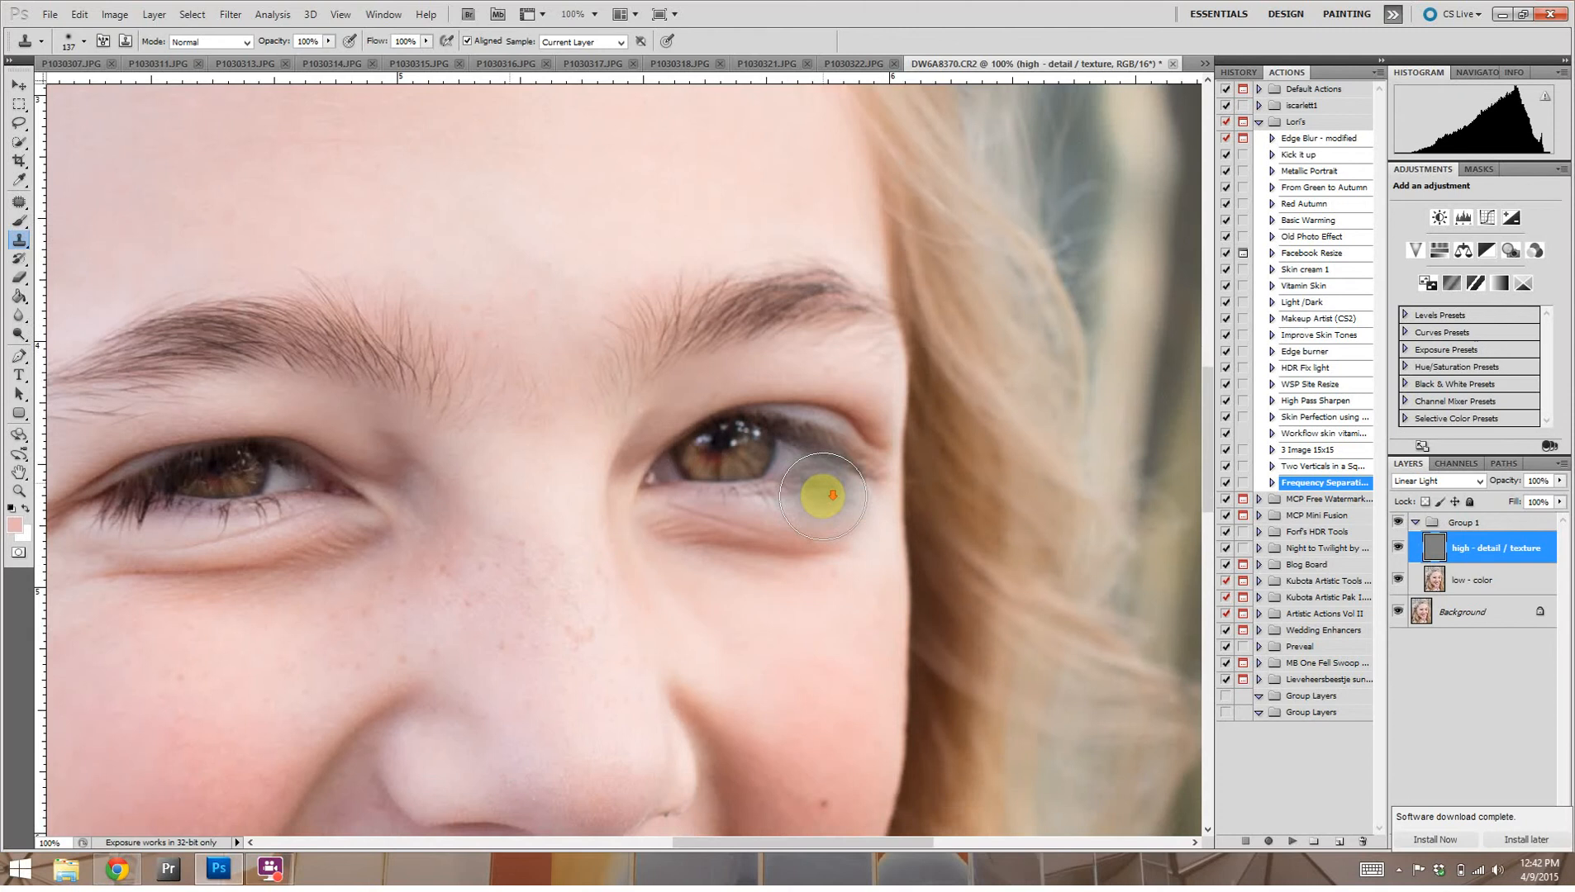
{"action": "scroll", "coordinate": [822, 496], "scroll_direction": "down", "scroll_amount": 4}
{"action": "scroll", "coordinate": [822, 496], "scroll_direction": "down", "scroll_amount": 2}
{"action": "left_click", "coordinate": [643, 430]}
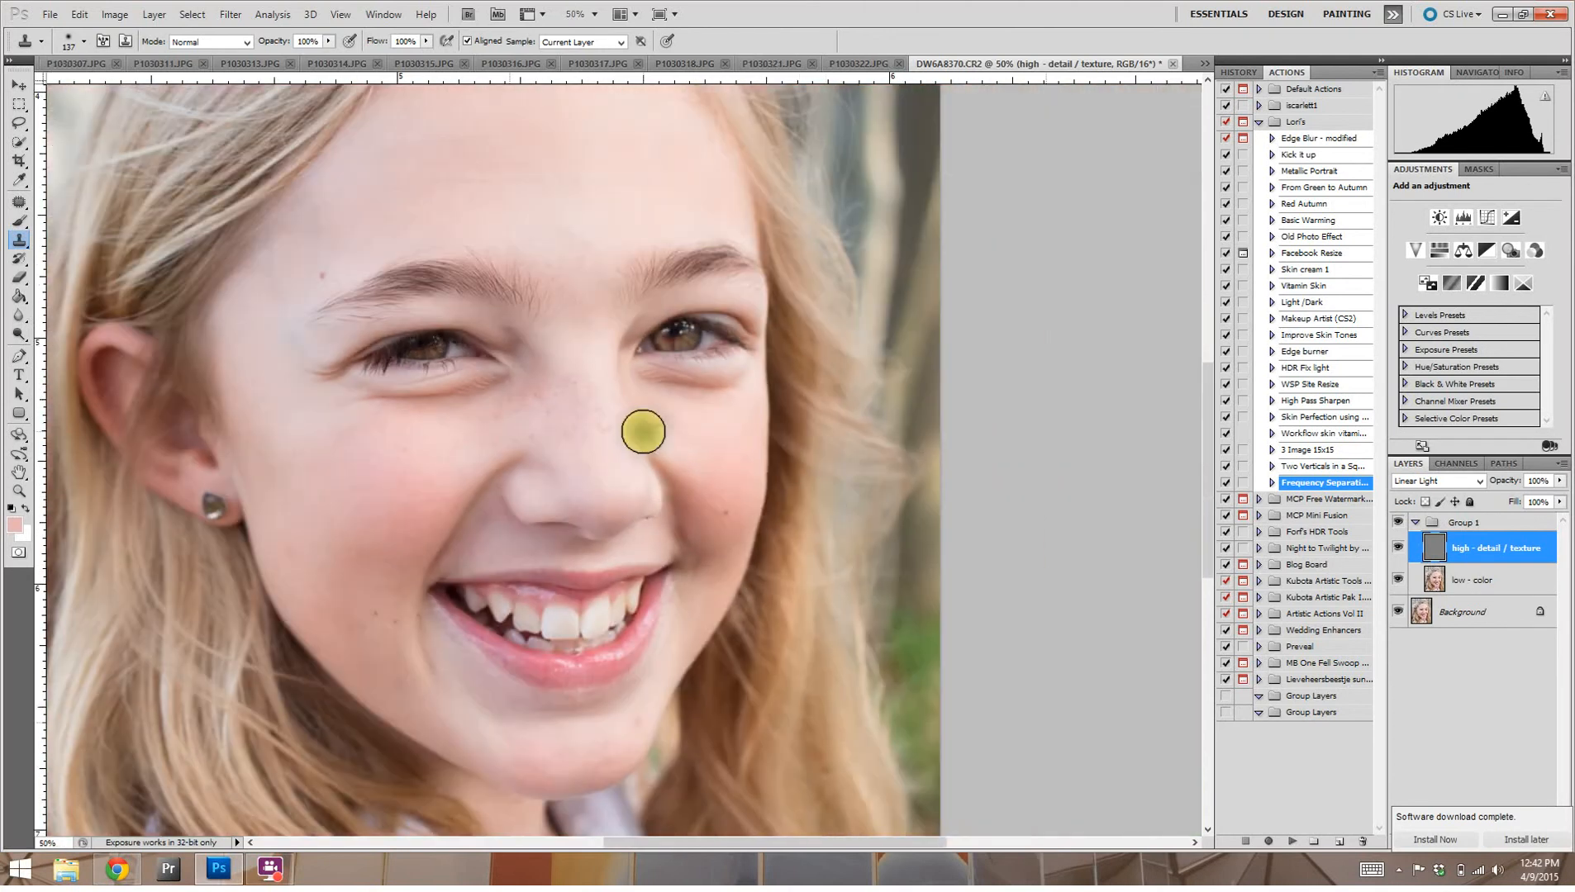
{"action": "left_click", "coordinate": [597, 355]}
{"action": "scroll", "coordinate": [653, 446], "scroll_direction": "up", "scroll_amount": 2}
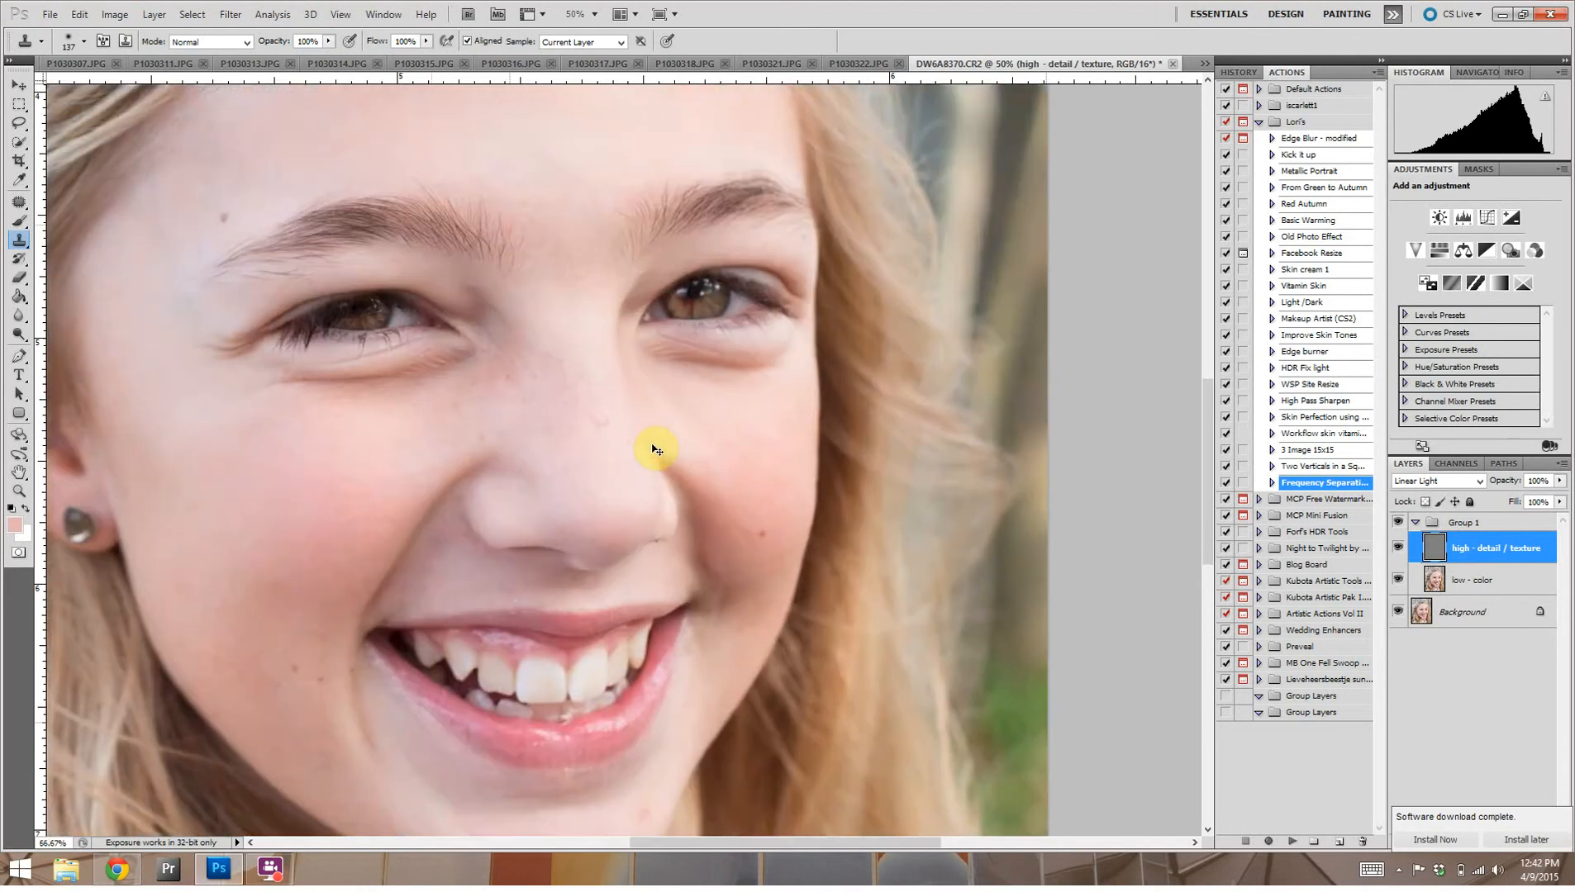
{"action": "key", "text": "ctrl+plus"}
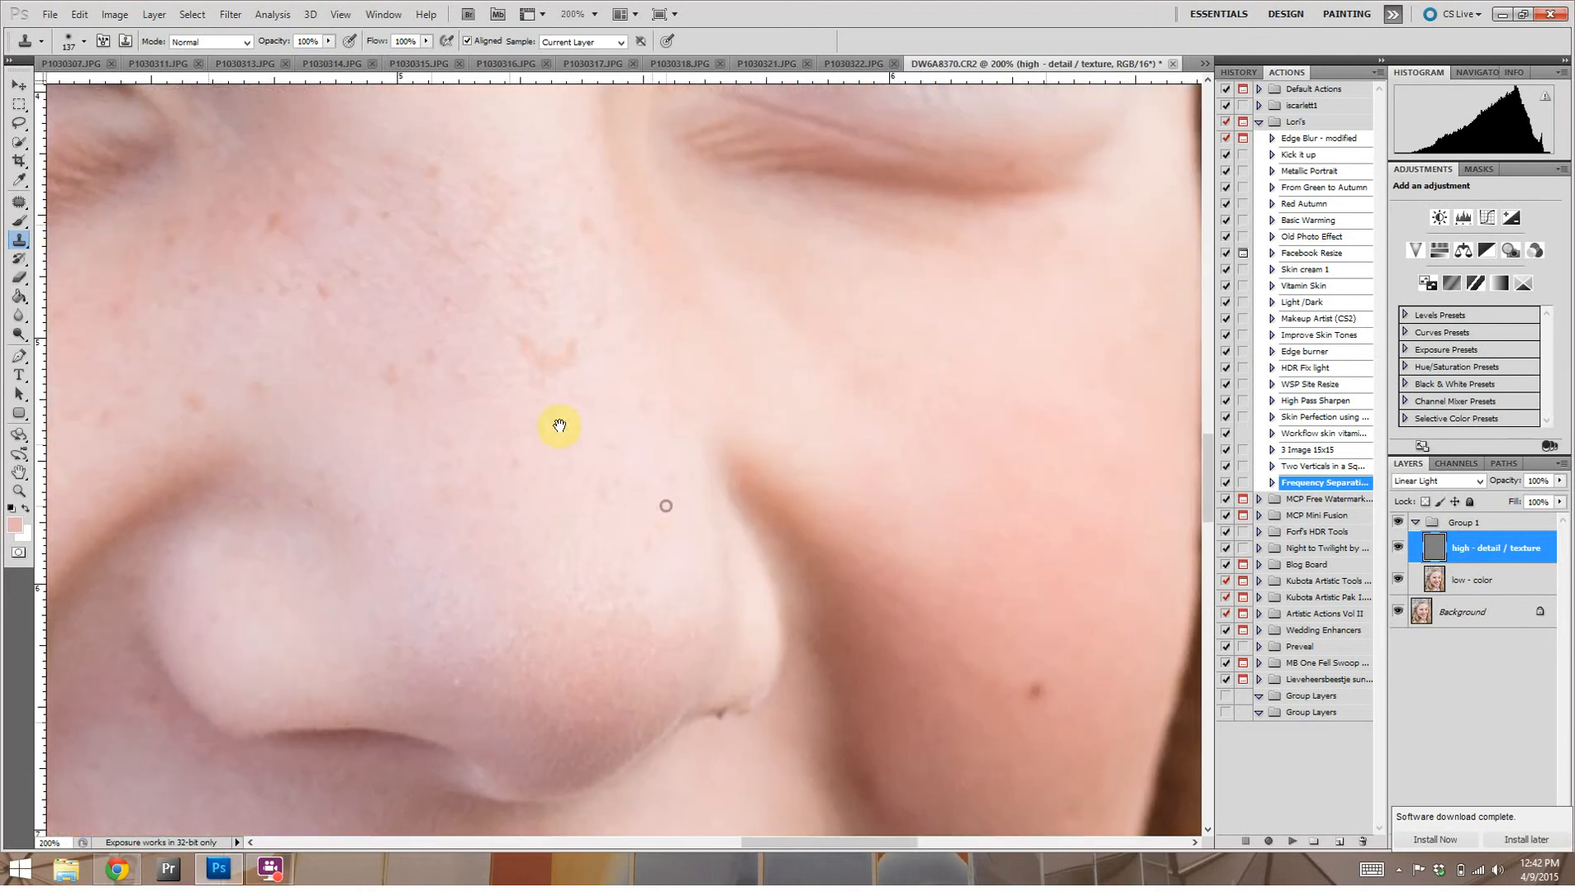
{"action": "left_click_drag", "start_coordinate": [598, 470], "coordinate": [422, 340]}
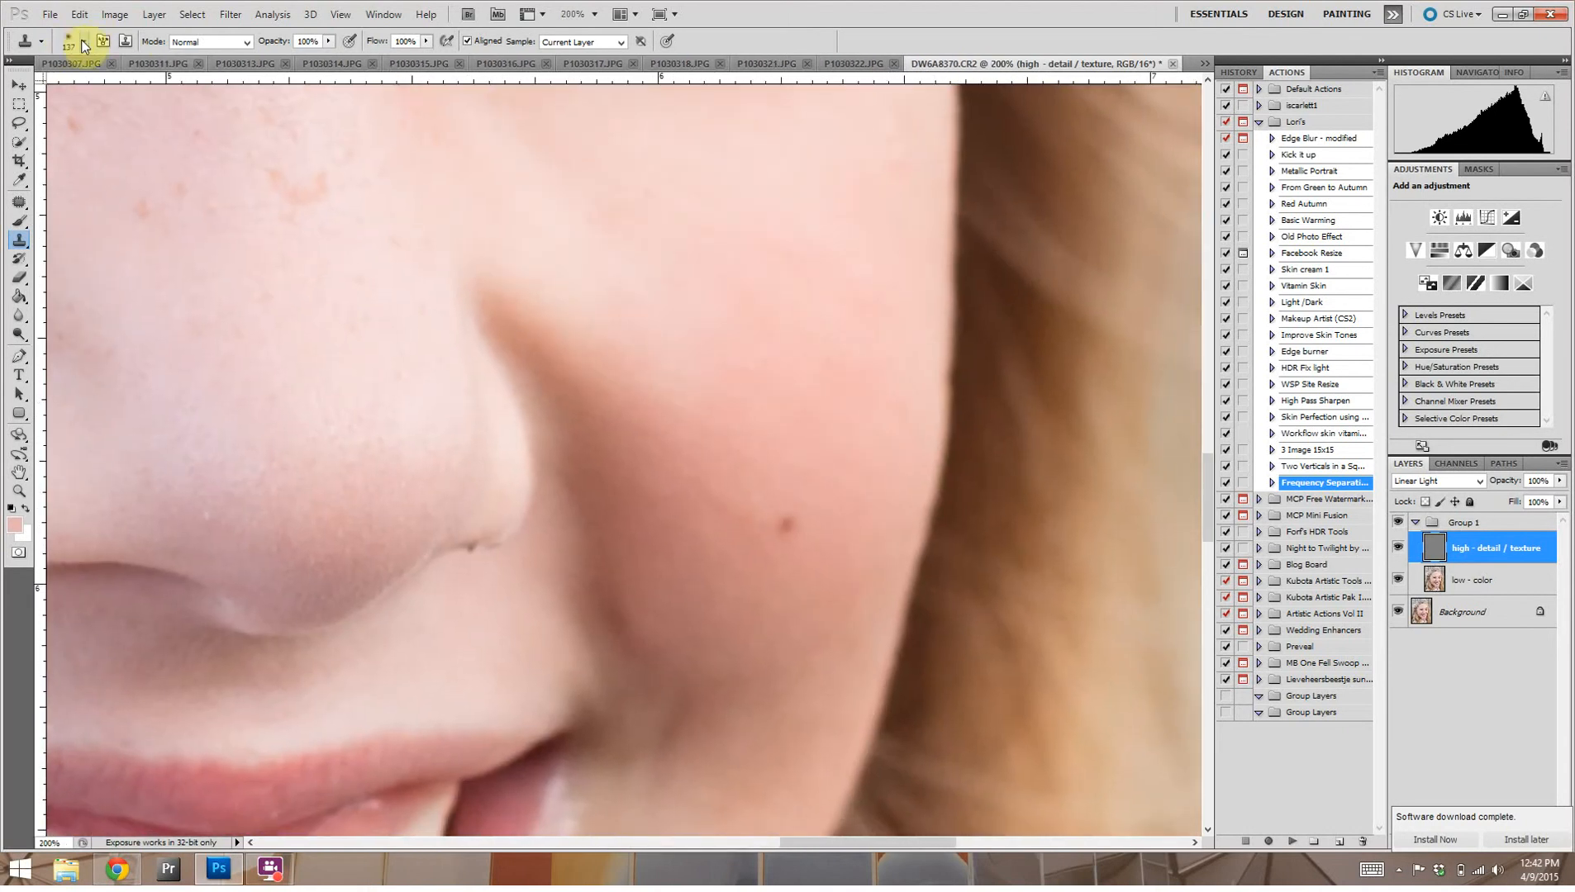
{"action": "left_click", "coordinate": [84, 43]}
{"action": "left_click", "coordinate": [40, 84]}
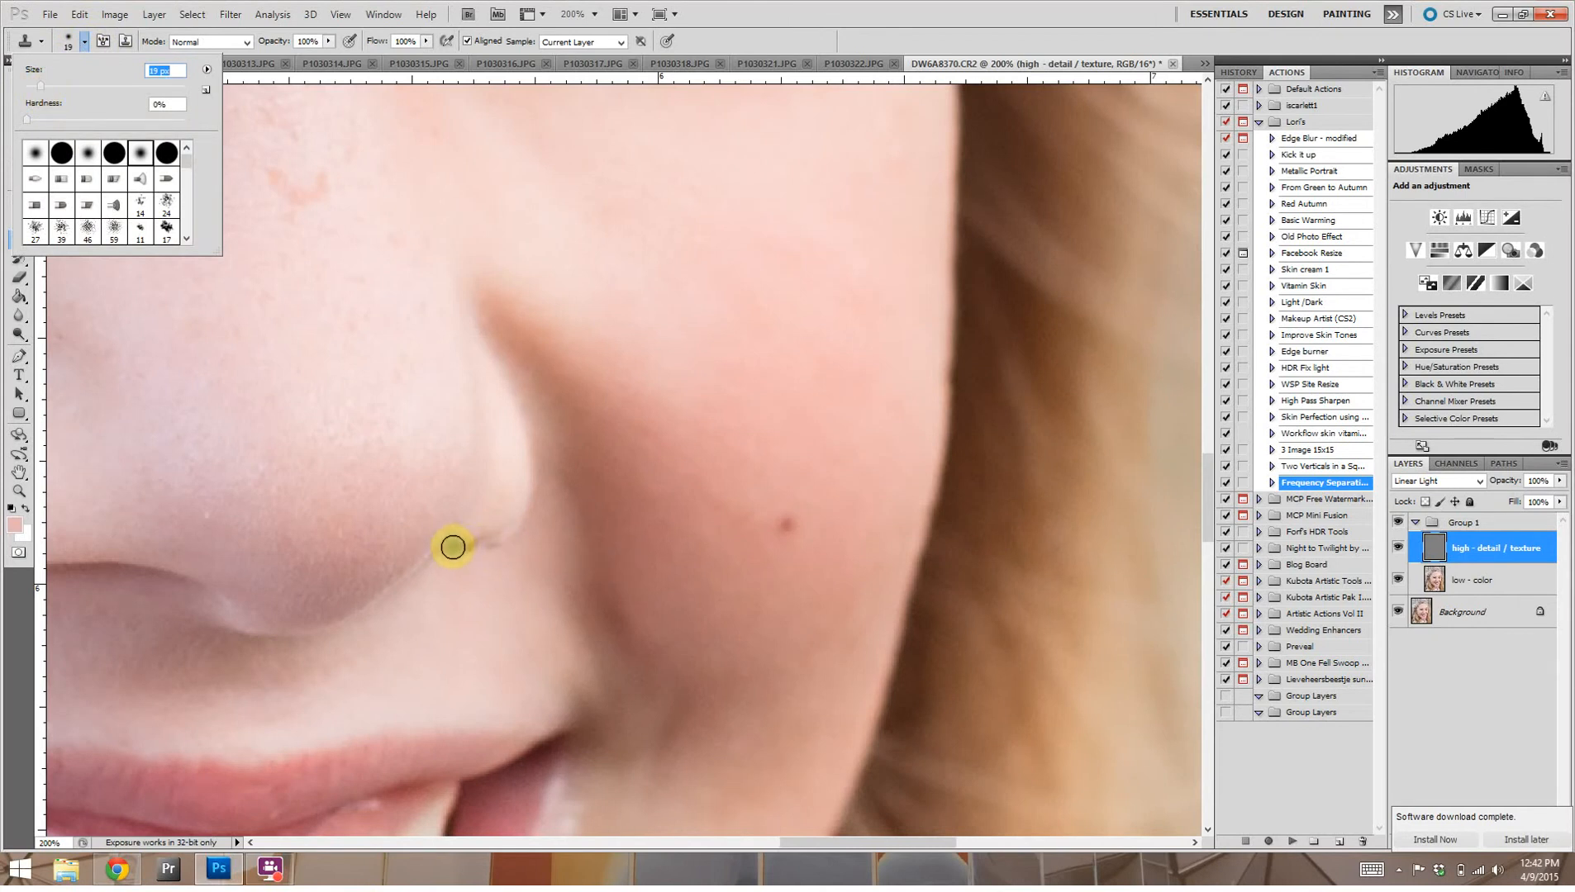
{"action": "left_click", "coordinate": [453, 547]}
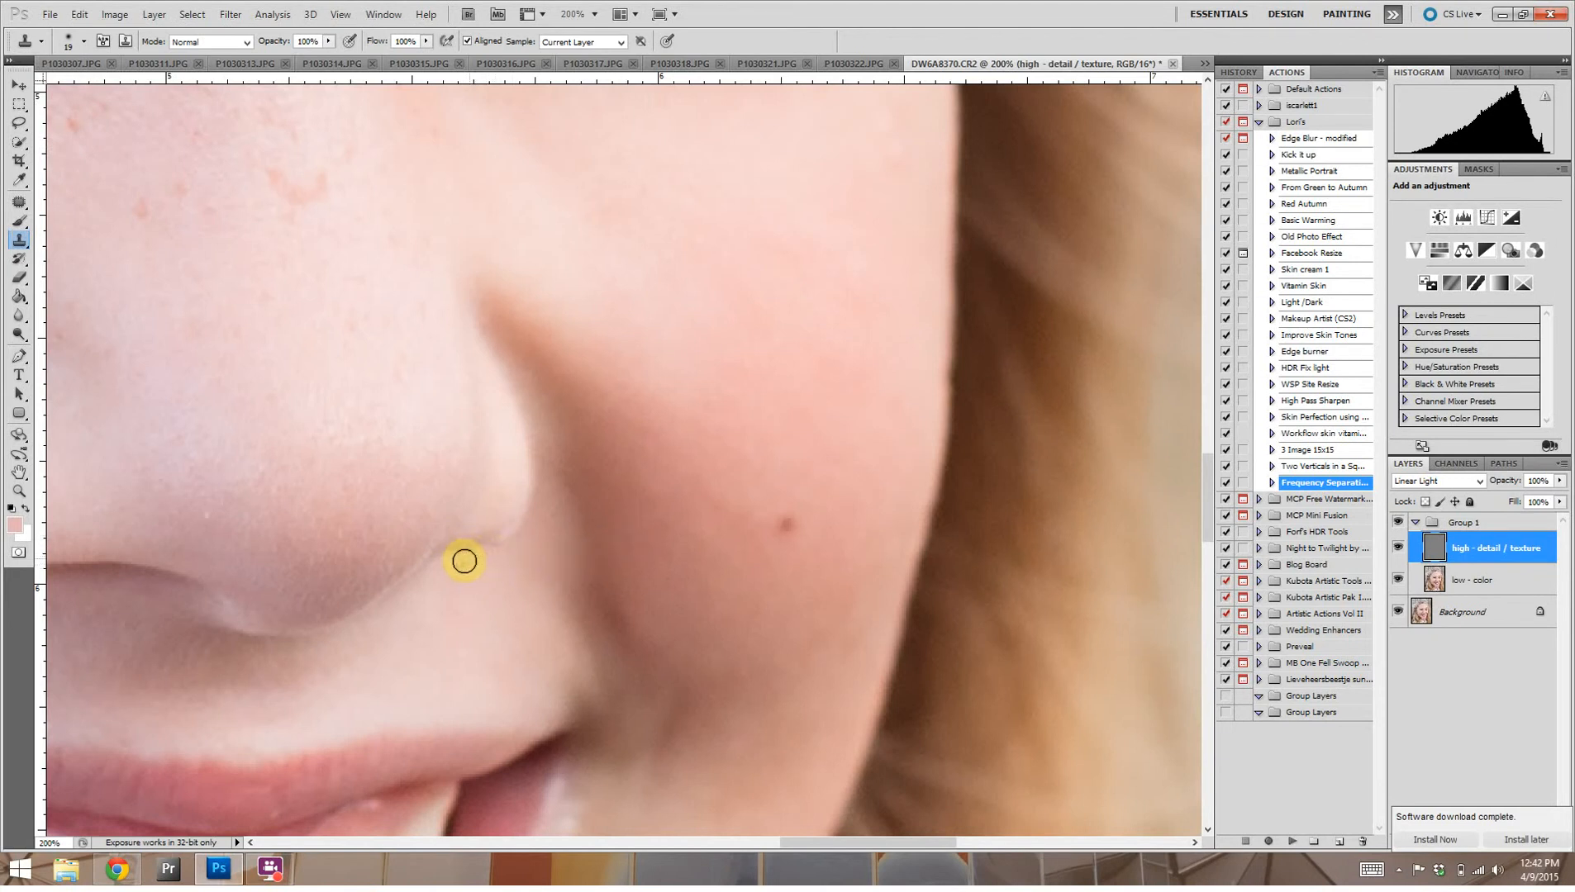
Step: Toggle the visibility of the high - detail / texture layer and Group 1 to compare the portrait before and after retouching
{"action": "scroll", "coordinate": [683, 555], "scroll_direction": "down", "scroll_amount": 4}
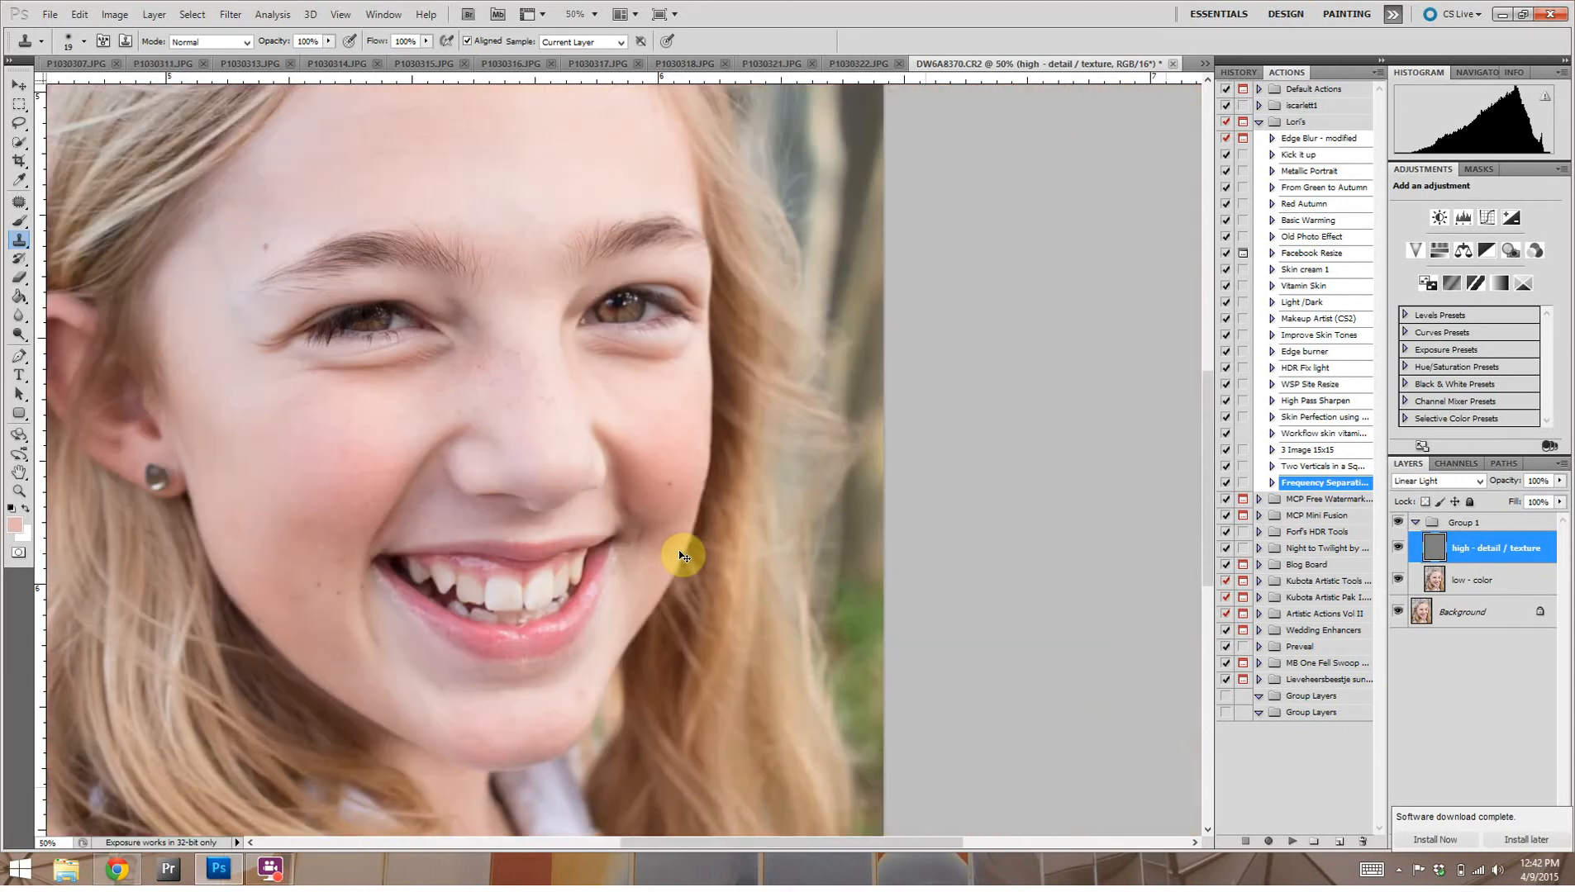
{"action": "left_click", "coordinate": [1397, 550]}
{"action": "left_click", "coordinate": [1398, 550]}
{"action": "left_click", "coordinate": [1397, 526]}
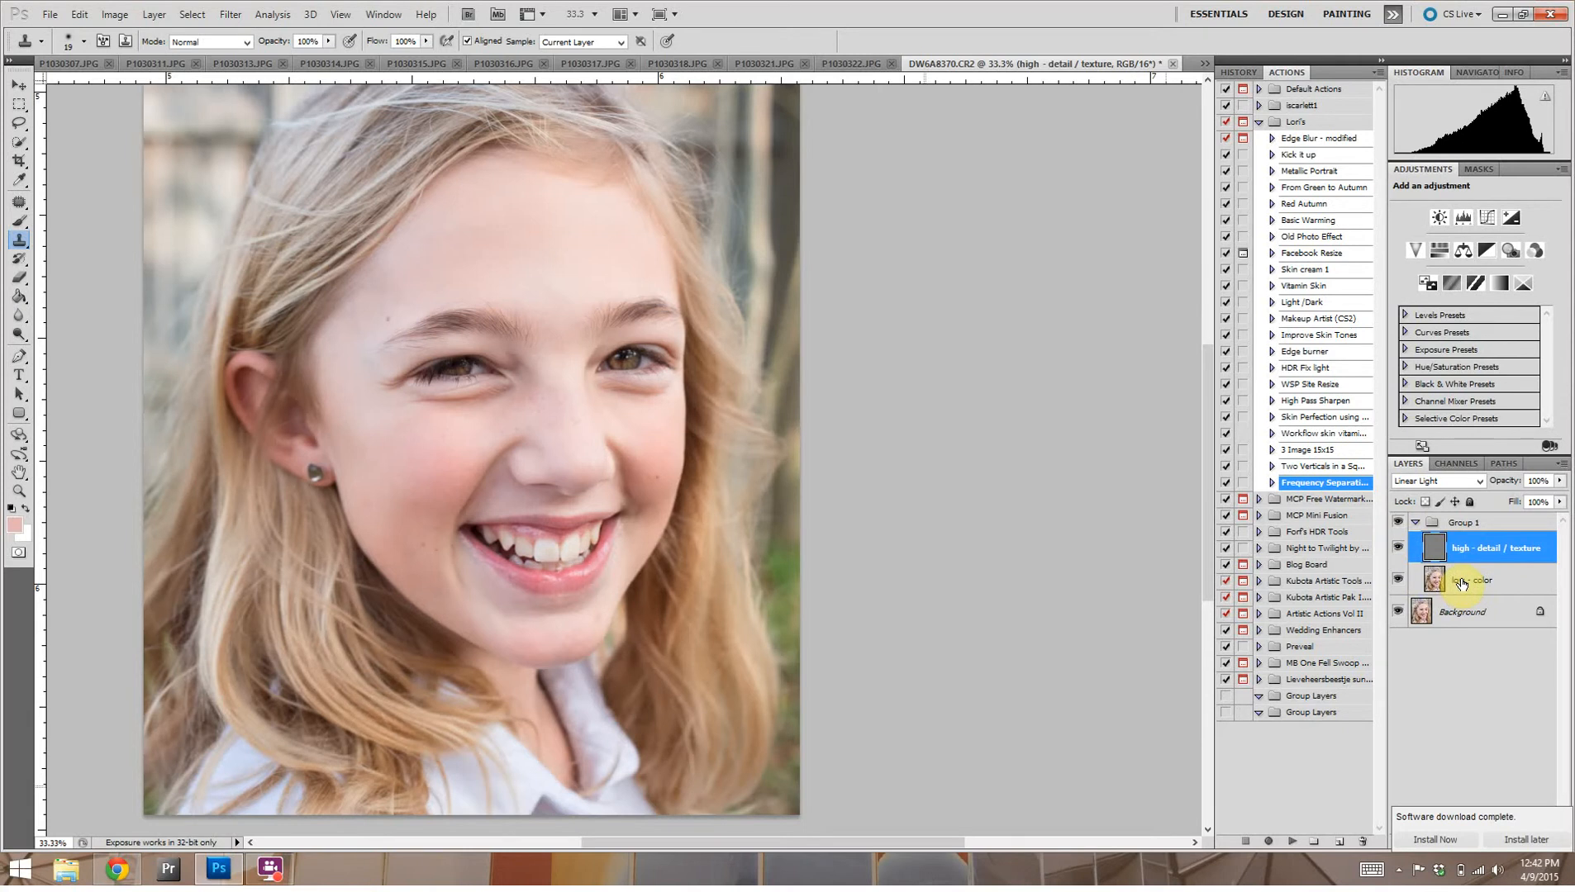
Step: Make the low - color layer active for color retouching and bring the whole face into view
{"action": "left_click", "coordinate": [1461, 583]}
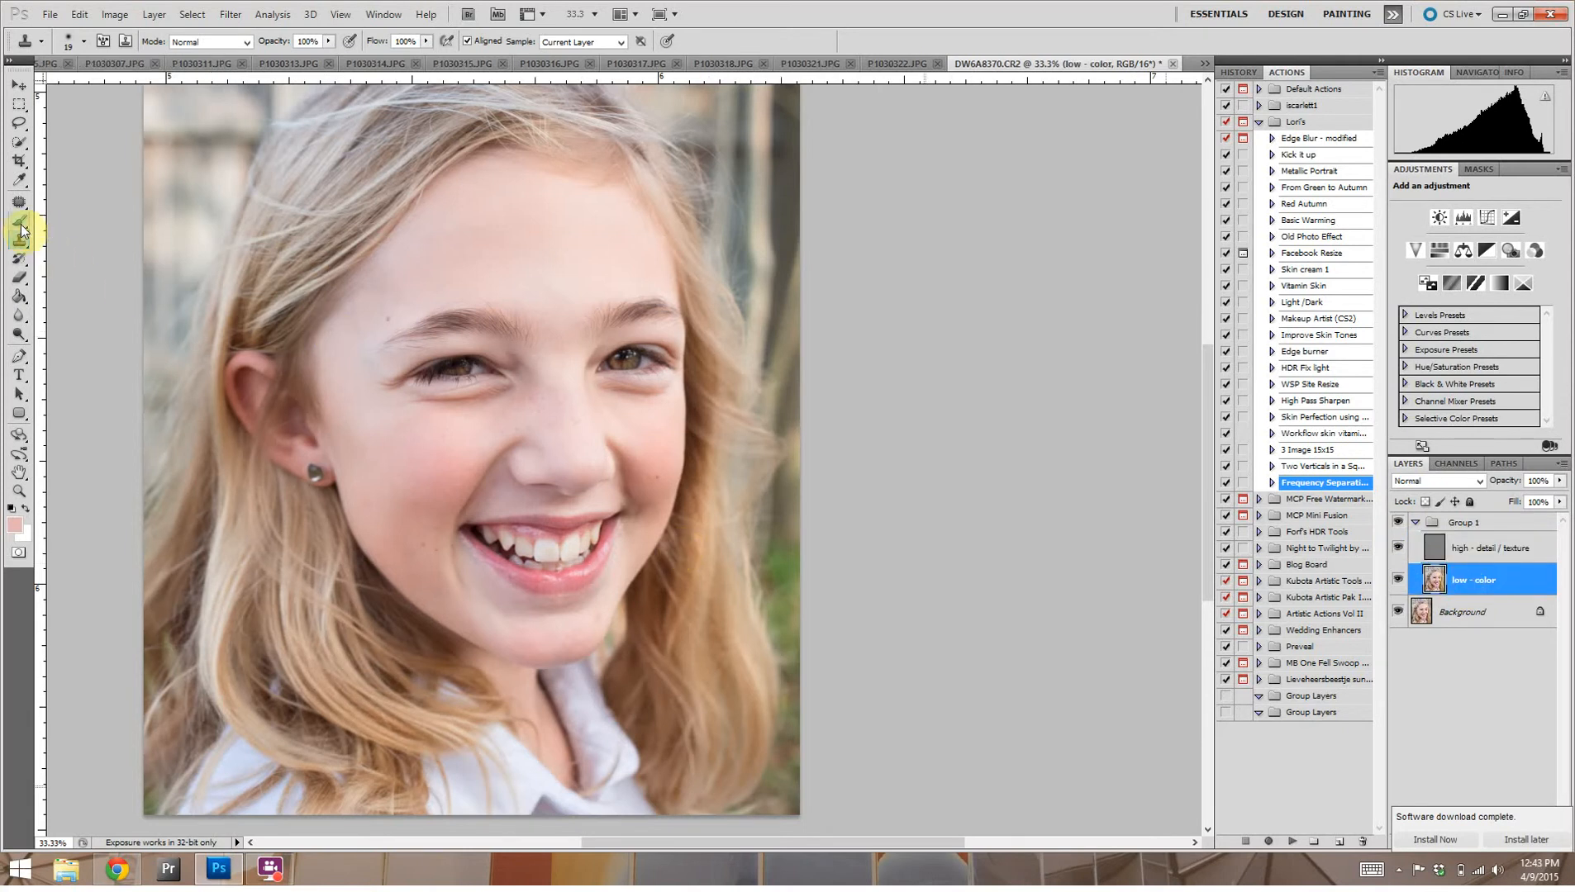
{"action": "key", "text": "ctrl+plus"}
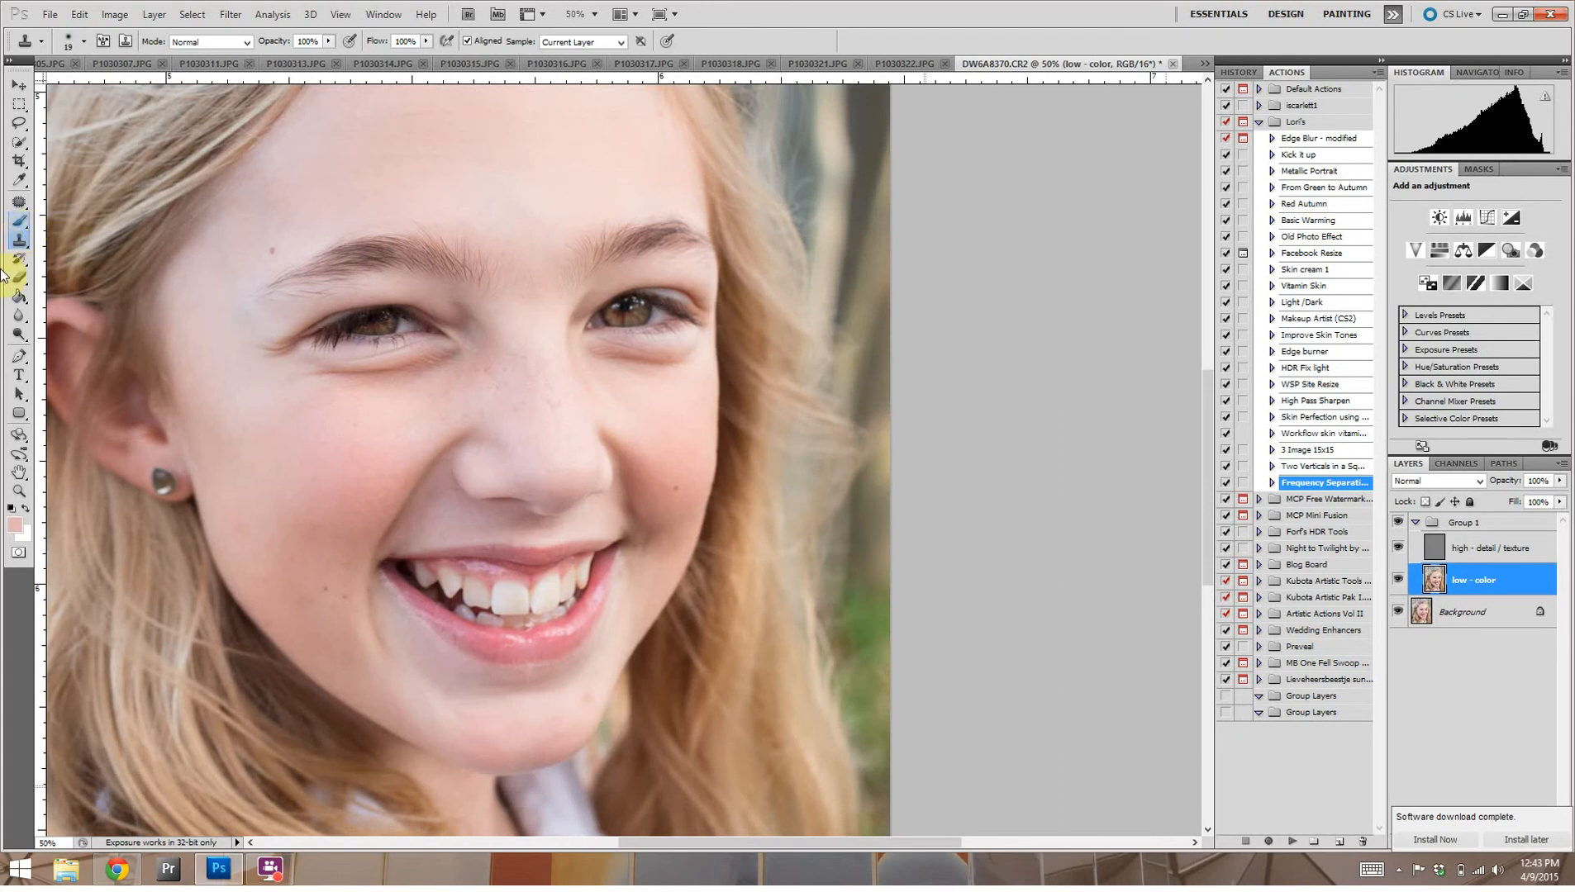
{"action": "left_click_drag", "start_coordinate": [351, 408], "coordinate": [529, 470]}
{"action": "key", "text": "ctrl+minus"}
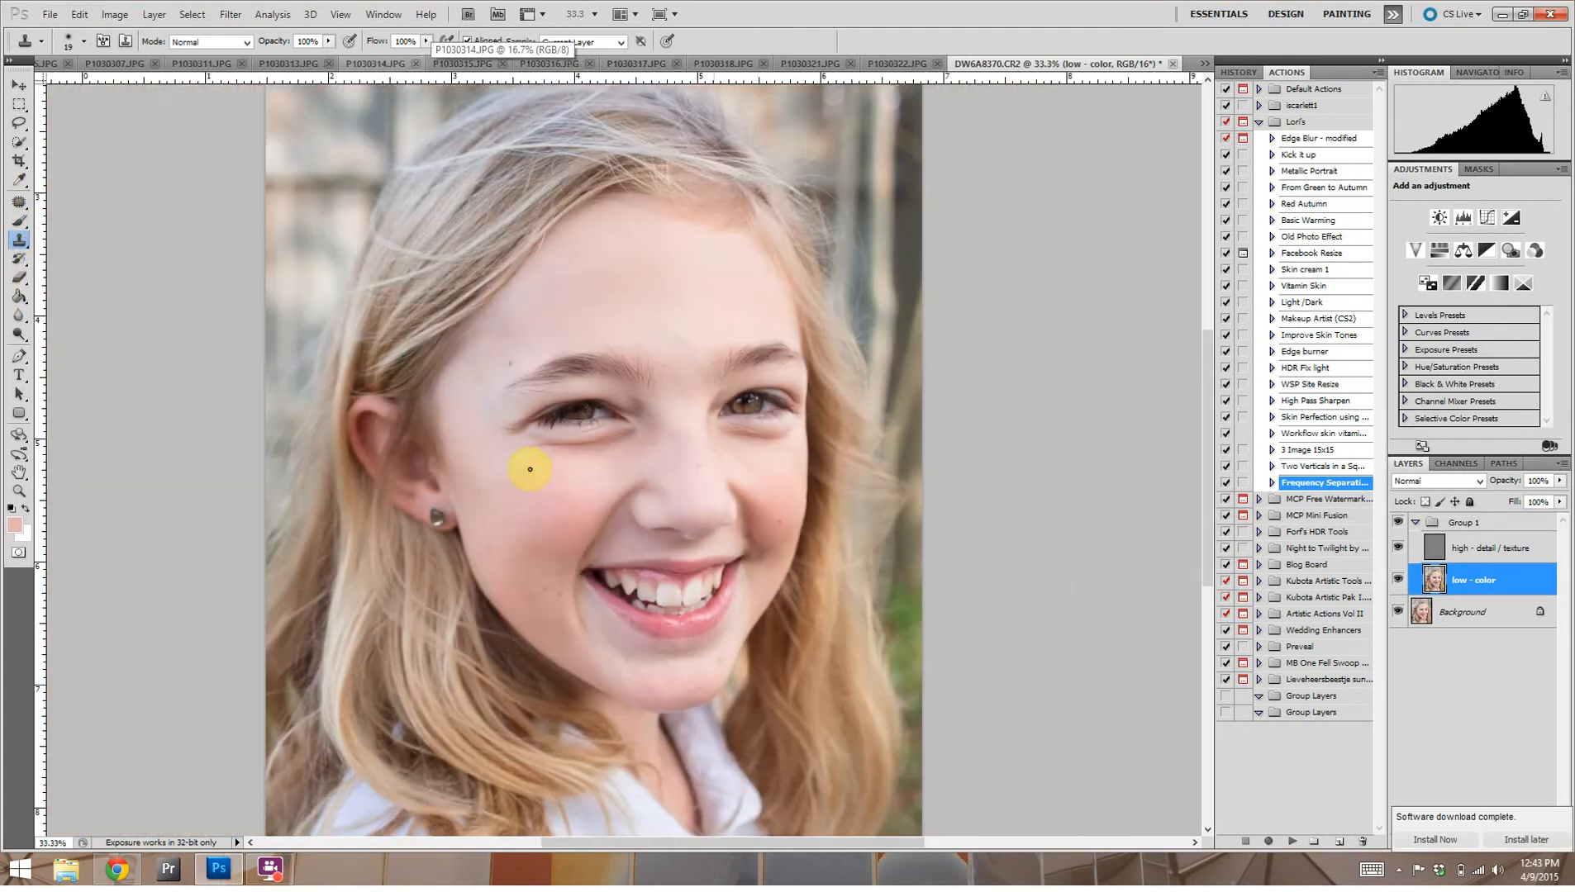
Step: Choose the Dodge tool for the low - color layer
{"action": "left_click", "coordinate": [21, 337]}
{"action": "right_click", "coordinate": [20, 336]}
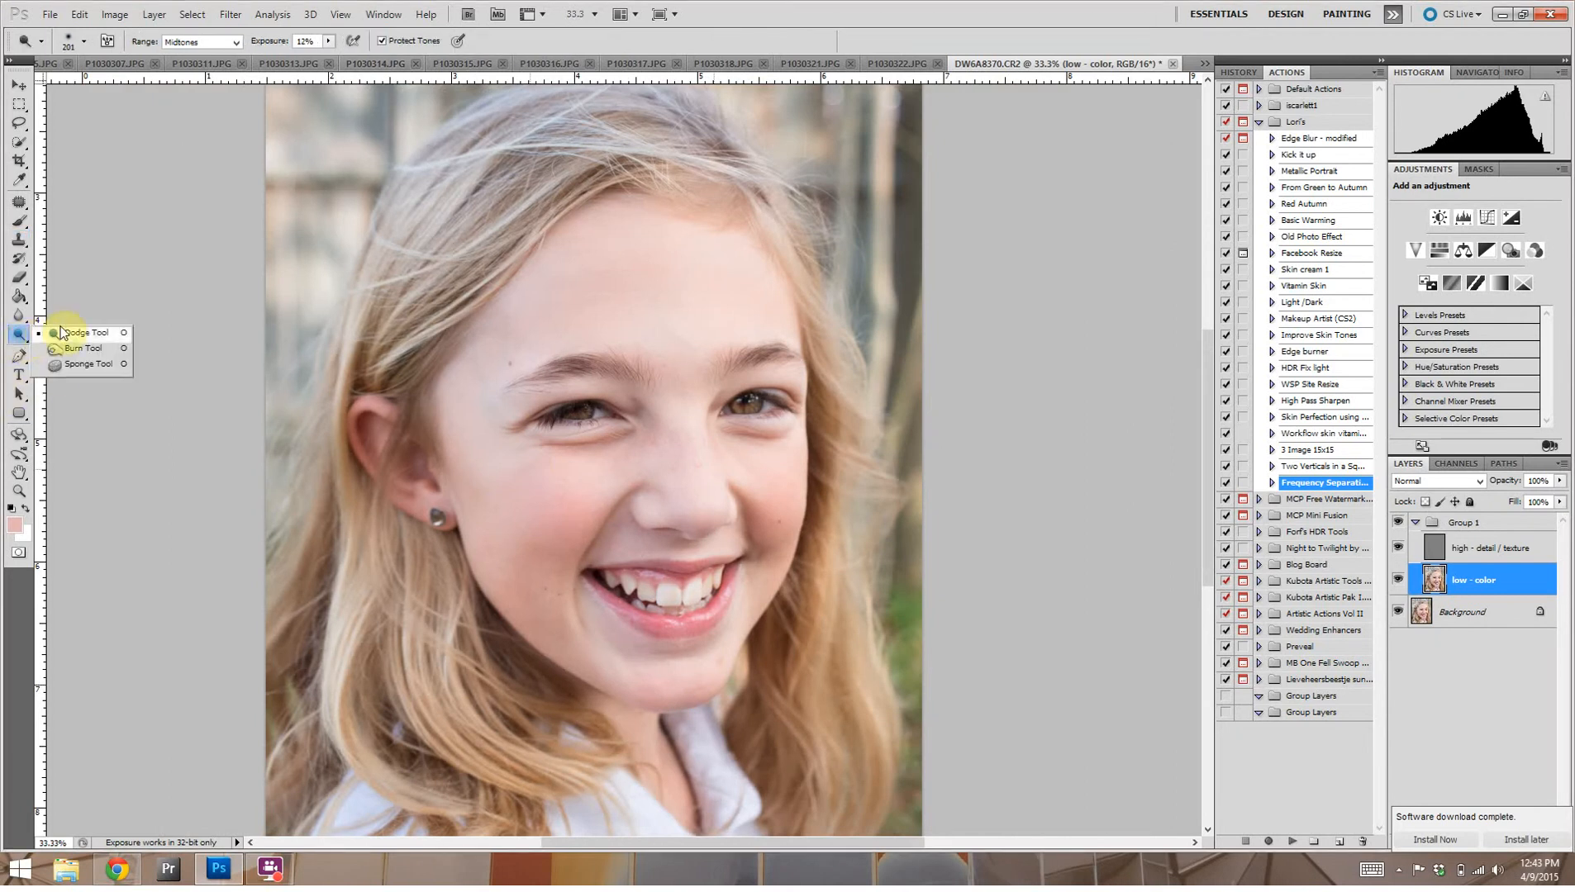
{"action": "left_click", "coordinate": [64, 334]}
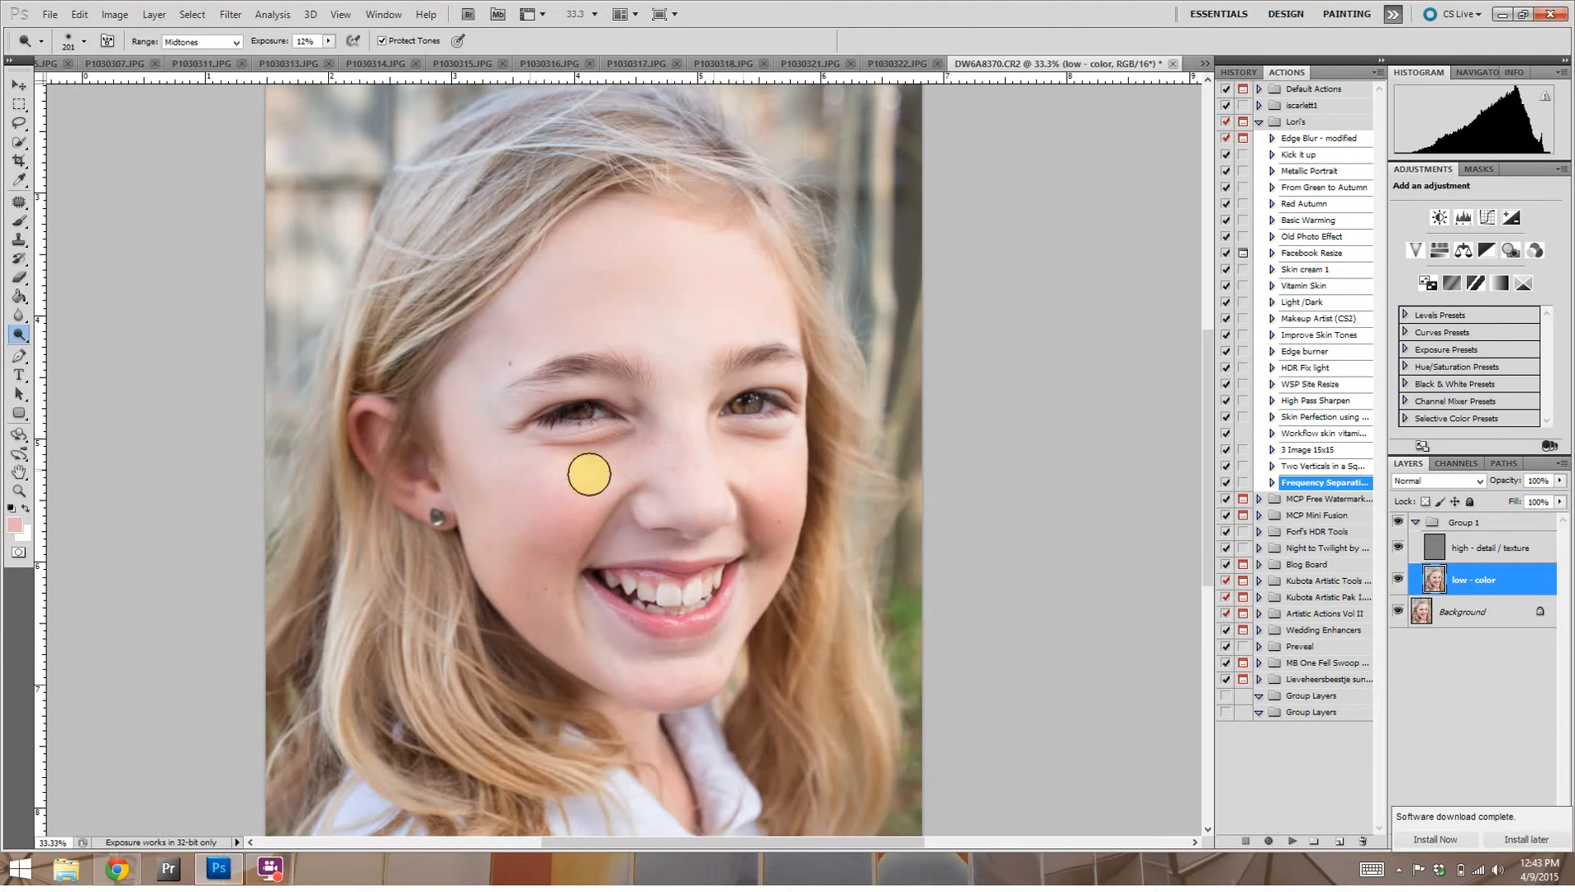
Step: With the Brush tool, sample nearby skin tones and paint them over the forehead and the cheek to even out the color
{"action": "left_click", "coordinate": [25, 221]}
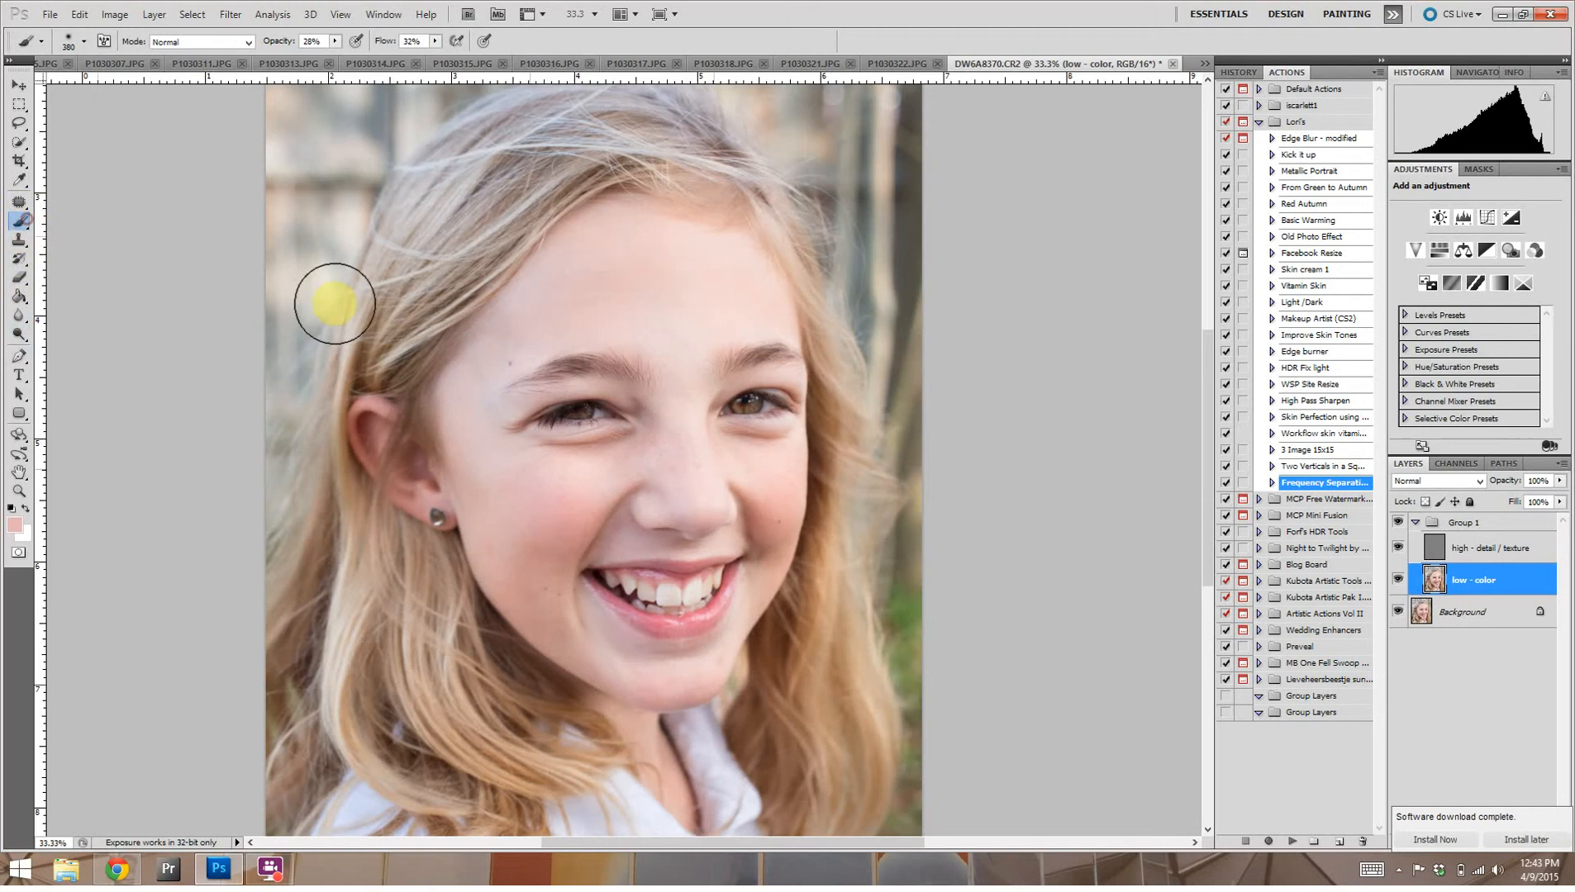
{"action": "left_click", "coordinate": [650, 272], "text": "alt"}
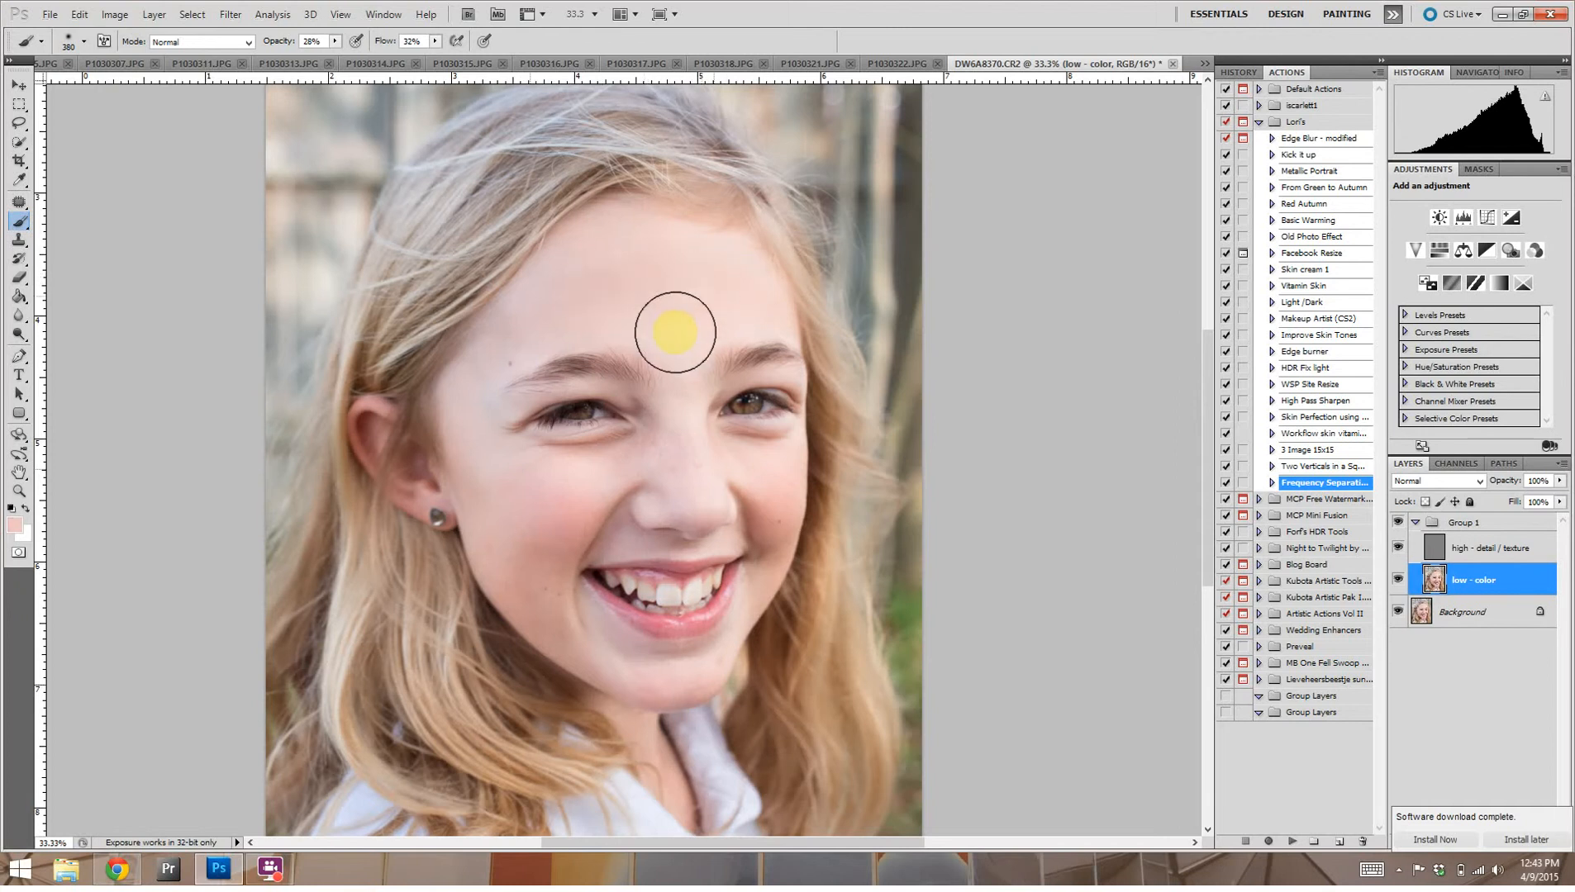
{"action": "left_click", "coordinate": [649, 331]}
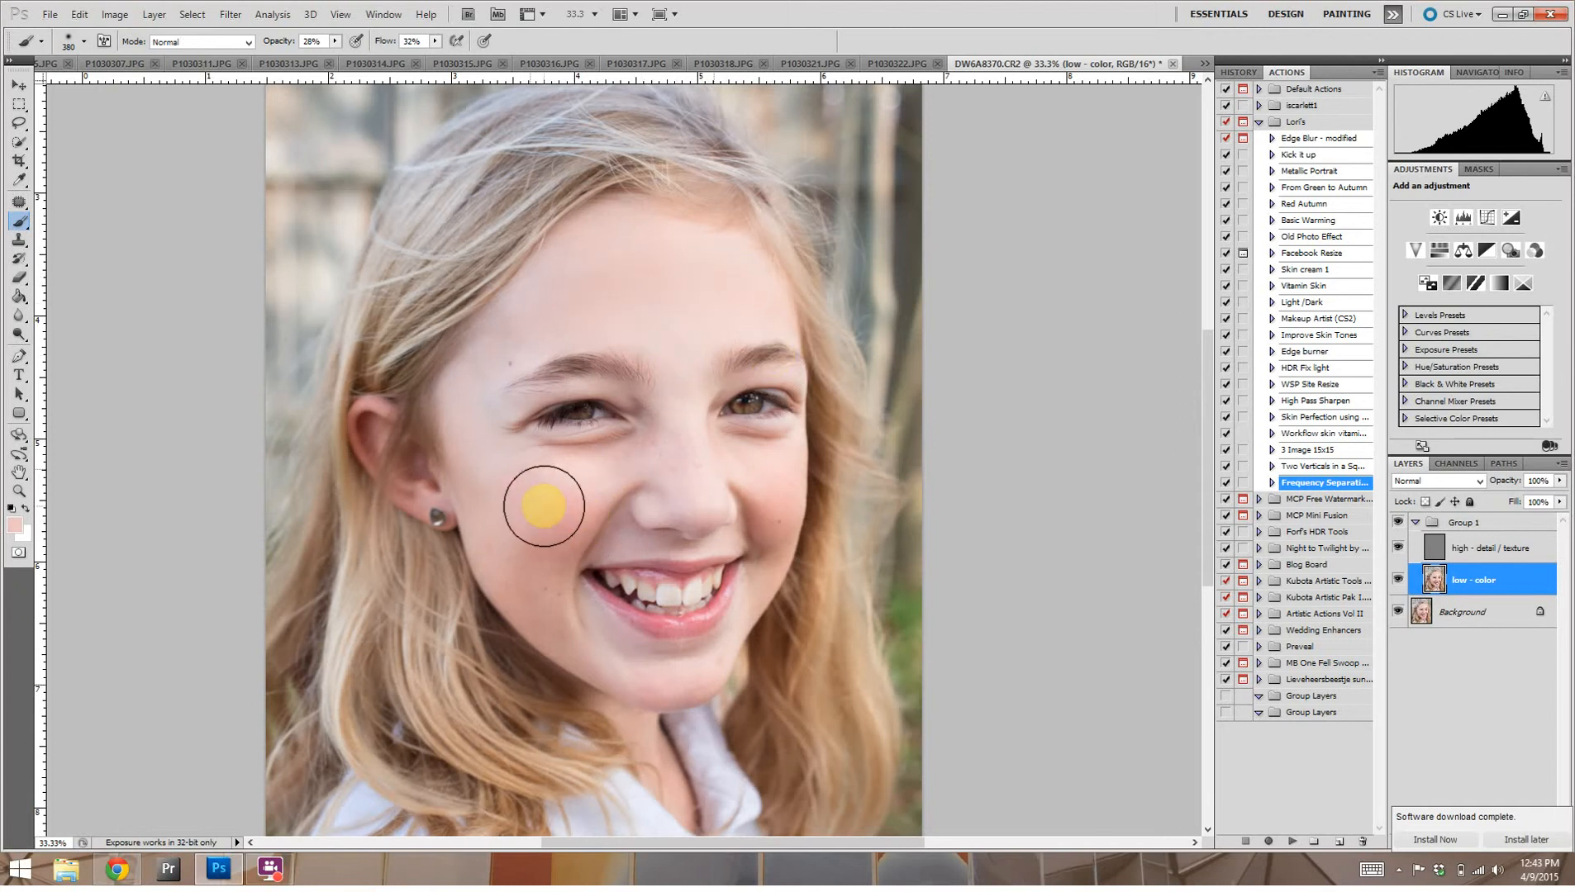
{"action": "left_click", "coordinate": [539, 474], "text": "alt"}
{"action": "mouse_move", "coordinate": [579, 470]}
{"action": "left_mouse_down"}
{"action": "mouse_move", "coordinate": [530, 509]}
{"action": "mouse_move", "coordinate": [597, 481]}
{"action": "mouse_move", "coordinate": [493, 440]}
{"action": "mouse_move", "coordinate": [486, 468]}
{"action": "left_mouse_up"}
{"action": "mouse_move", "coordinate": [641, 481]}
{"action": "left_mouse_down"}
{"action": "mouse_move", "coordinate": [665, 471]}
{"action": "mouse_move", "coordinate": [596, 632]}
{"action": "left_mouse_up"}
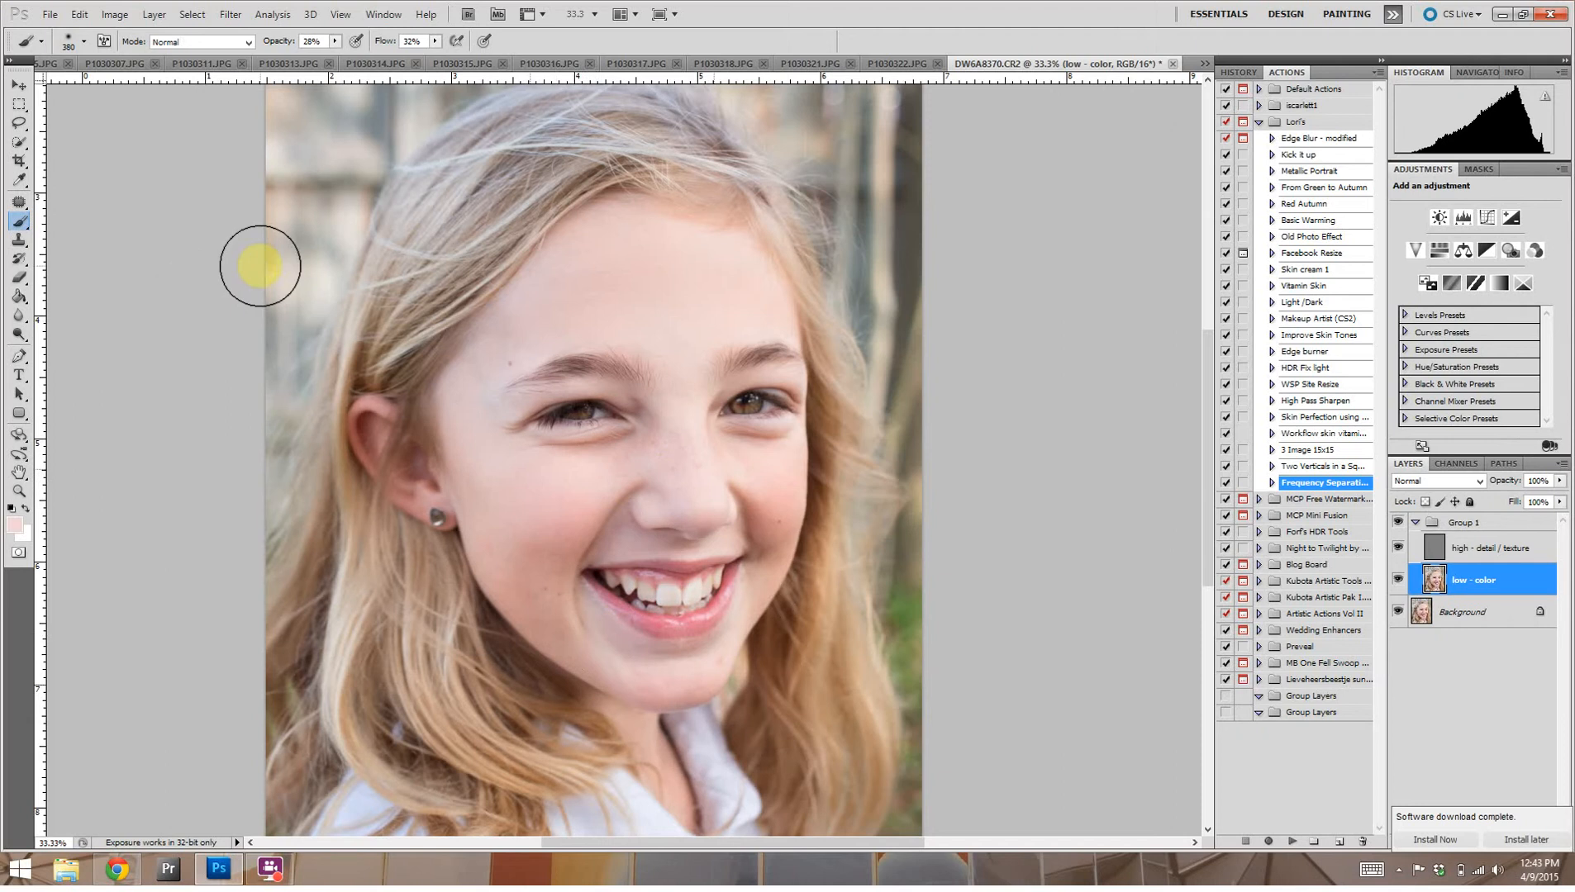
Step: Set the brush size to 215 px and paint sampled skin tones over the cheek, from beside the nose toward the ear
{"action": "left_click", "coordinate": [83, 41]}
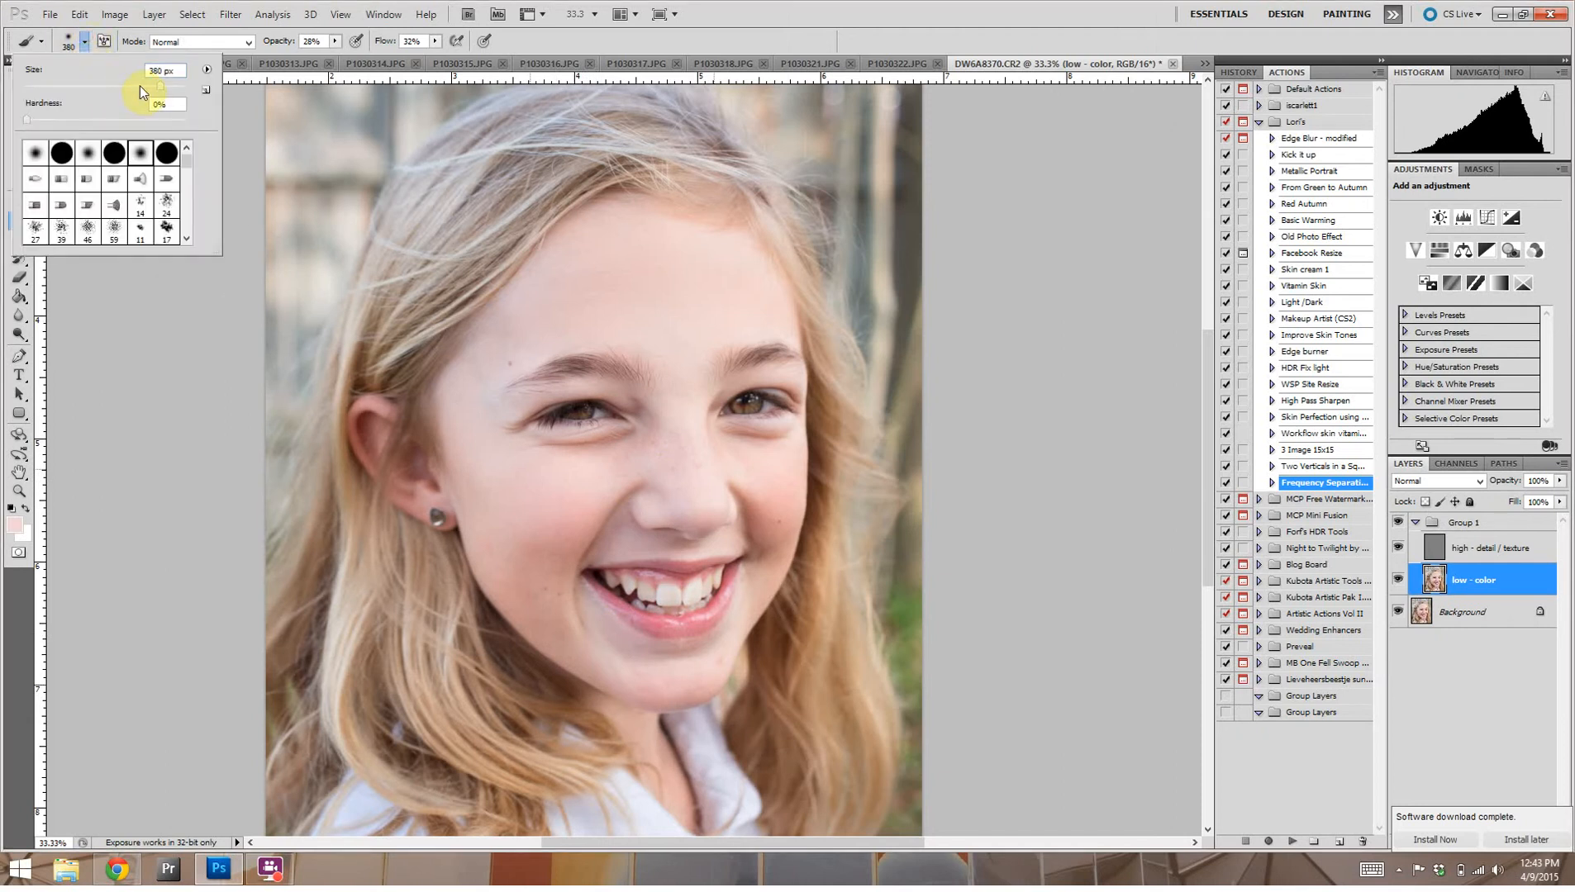
{"action": "left_click", "coordinate": [148, 86]}
{"action": "left_click", "coordinate": [571, 518]}
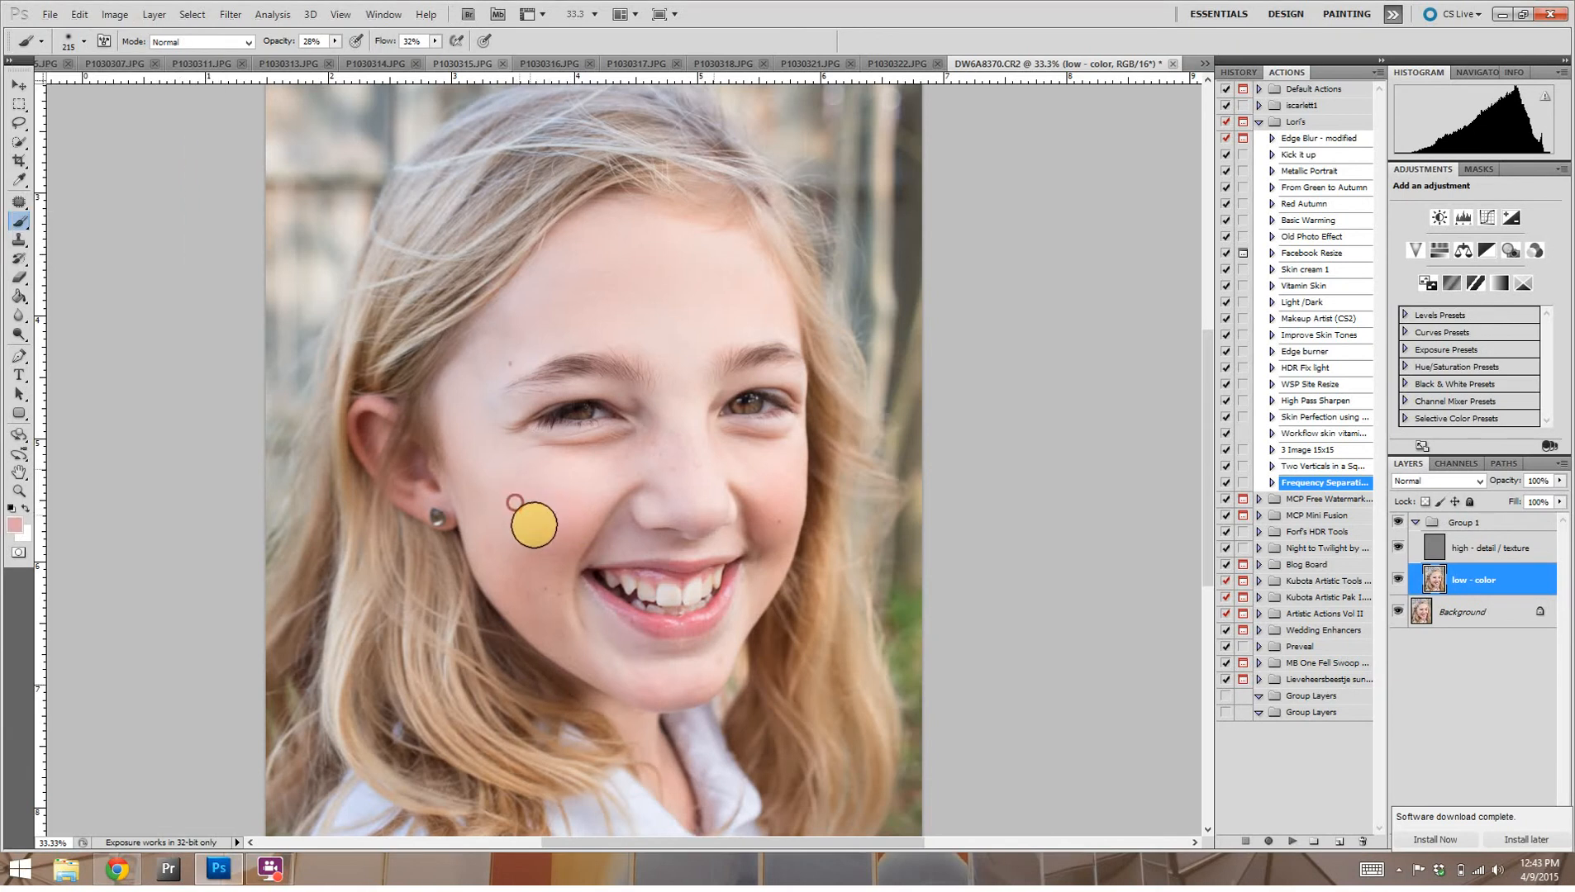
{"action": "left_click", "coordinate": [612, 482]}
{"action": "left_click", "coordinate": [592, 472], "text": "alt"}
{"action": "left_click", "coordinate": [643, 443]}
{"action": "left_click", "coordinate": [527, 481]}
{"action": "left_click", "coordinate": [522, 514], "text": "alt"}
{"action": "mouse_move", "coordinate": [520, 538]}
{"action": "left_mouse_down"}
{"action": "mouse_move", "coordinate": [277, 587]}
{"action": "mouse_move", "coordinate": [430, 549]}
{"action": "left_mouse_up"}
Step: Sample the skin near the earlobe and paint it along the lower cheek and jaw, plus a touch on the opposite cheek
{"action": "key", "text": "ctrl+plus"}
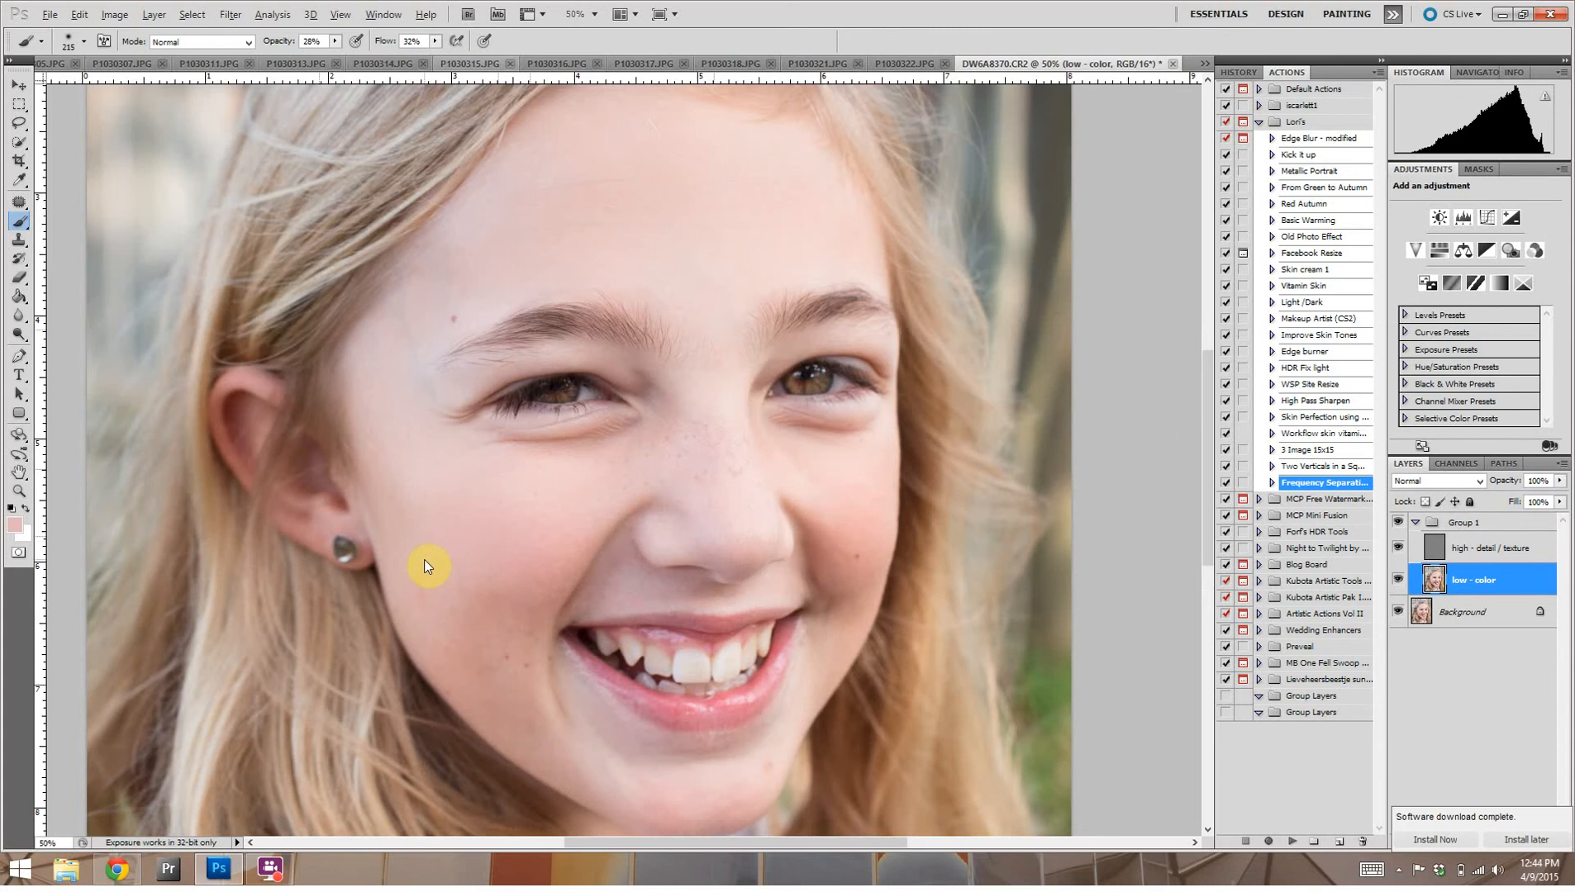
{"action": "left_click", "coordinate": [423, 561], "text": "alt"}
{"action": "mouse_move", "coordinate": [471, 663]}
{"action": "left_mouse_down"}
{"action": "mouse_move", "coordinate": [450, 620]}
{"action": "mouse_move", "coordinate": [468, 682]}
{"action": "left_mouse_up"}
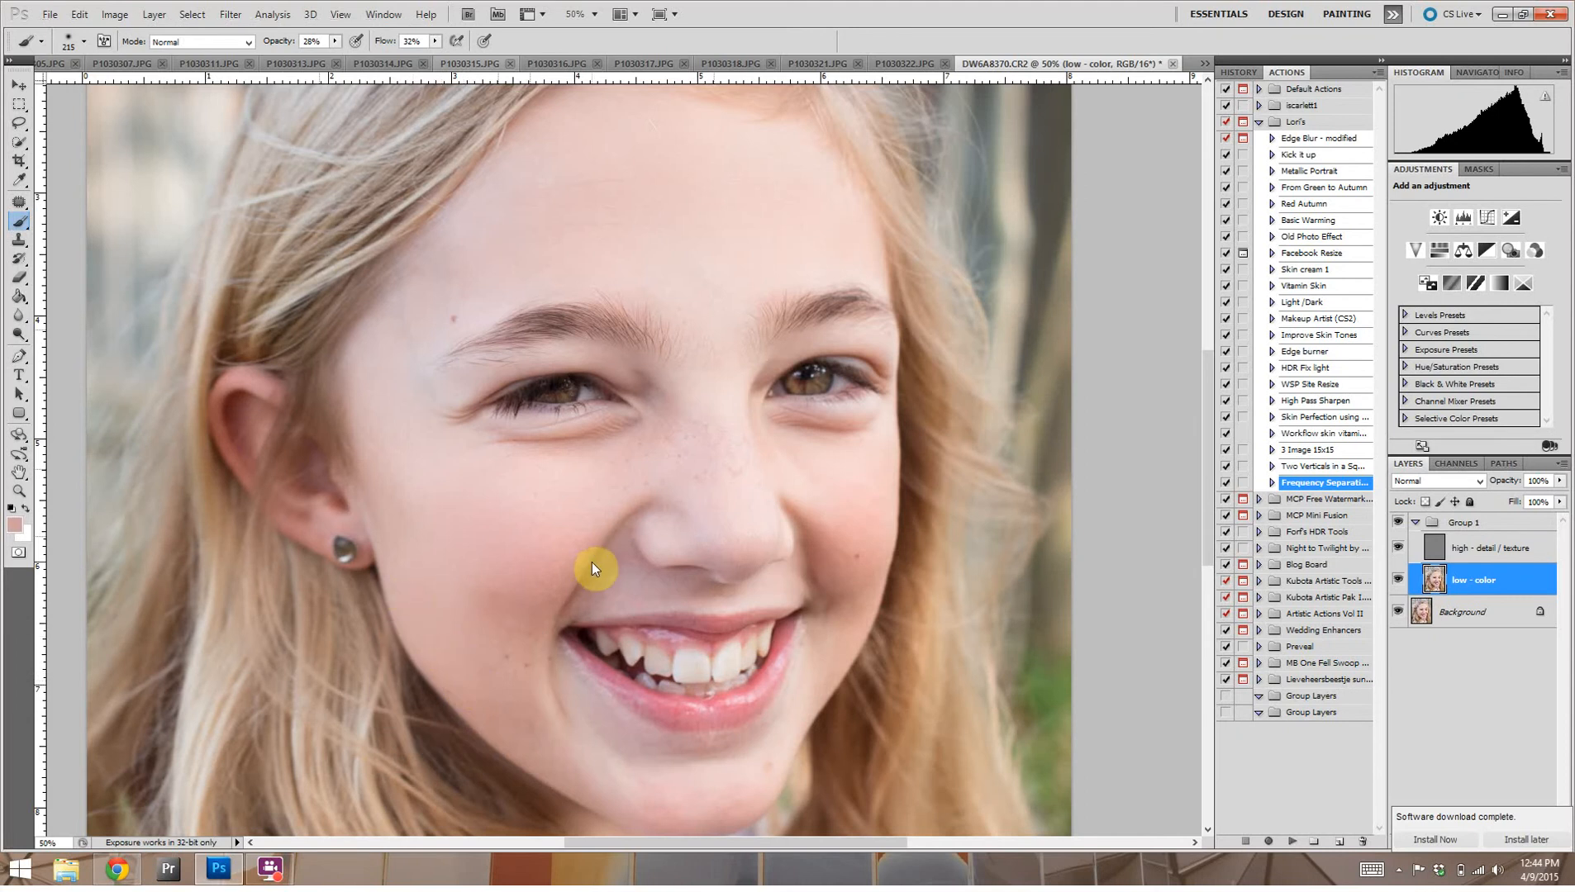
{"action": "left_click", "coordinate": [827, 468]}
{"action": "scroll", "coordinate": [872, 525], "scroll_direction": "down", "scroll_amount": 3}
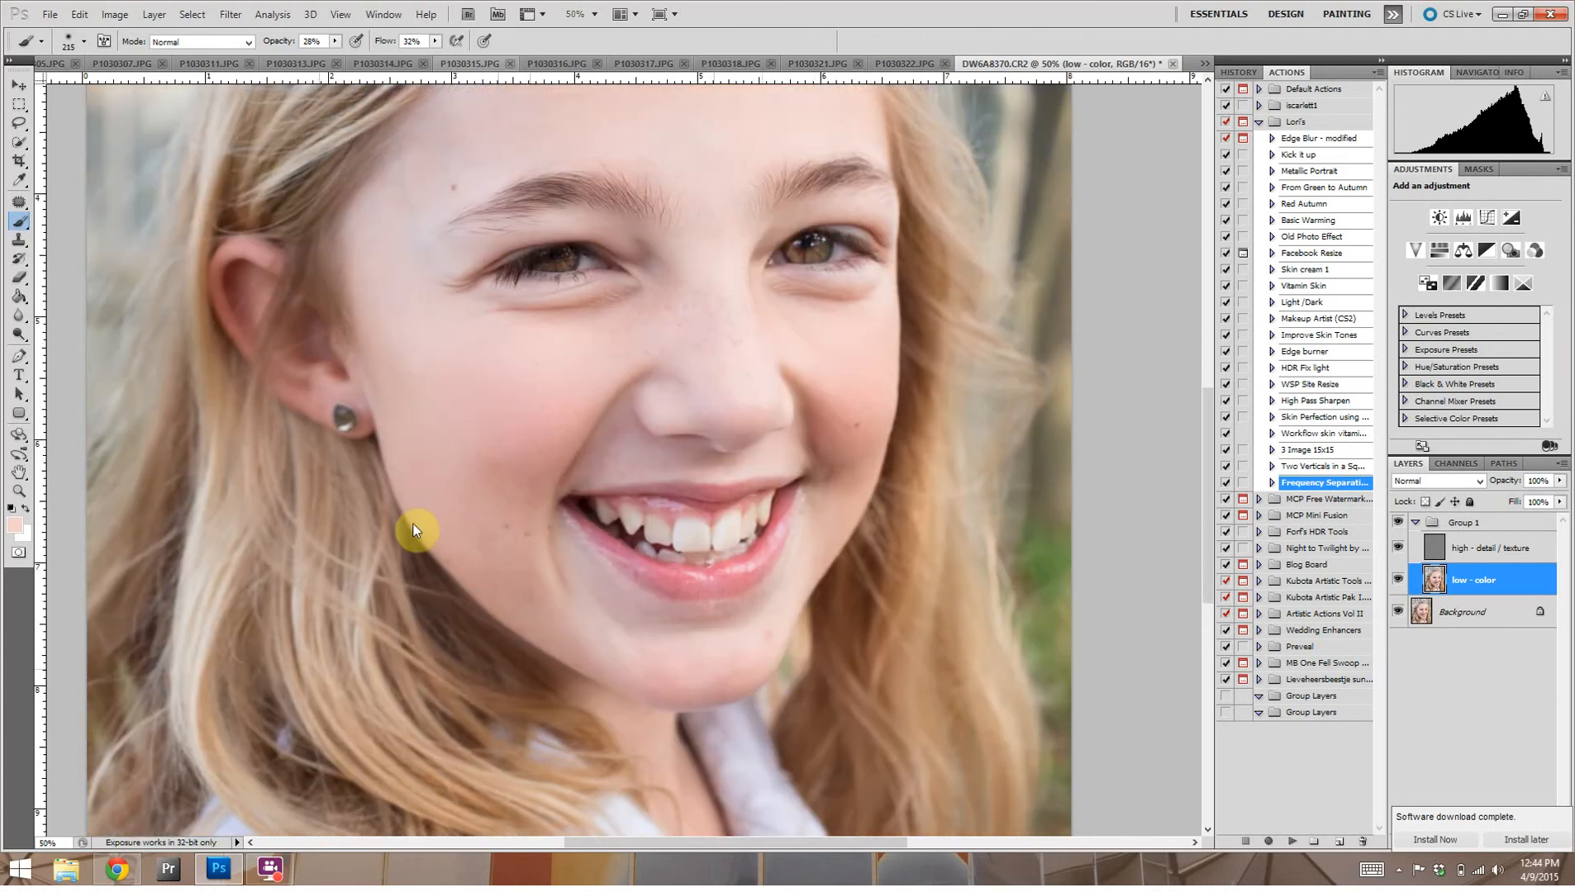
Step: Reduce the brush size to 74 px and dab skin color onto the edge of the chin
{"action": "left_click", "coordinate": [78, 43]}
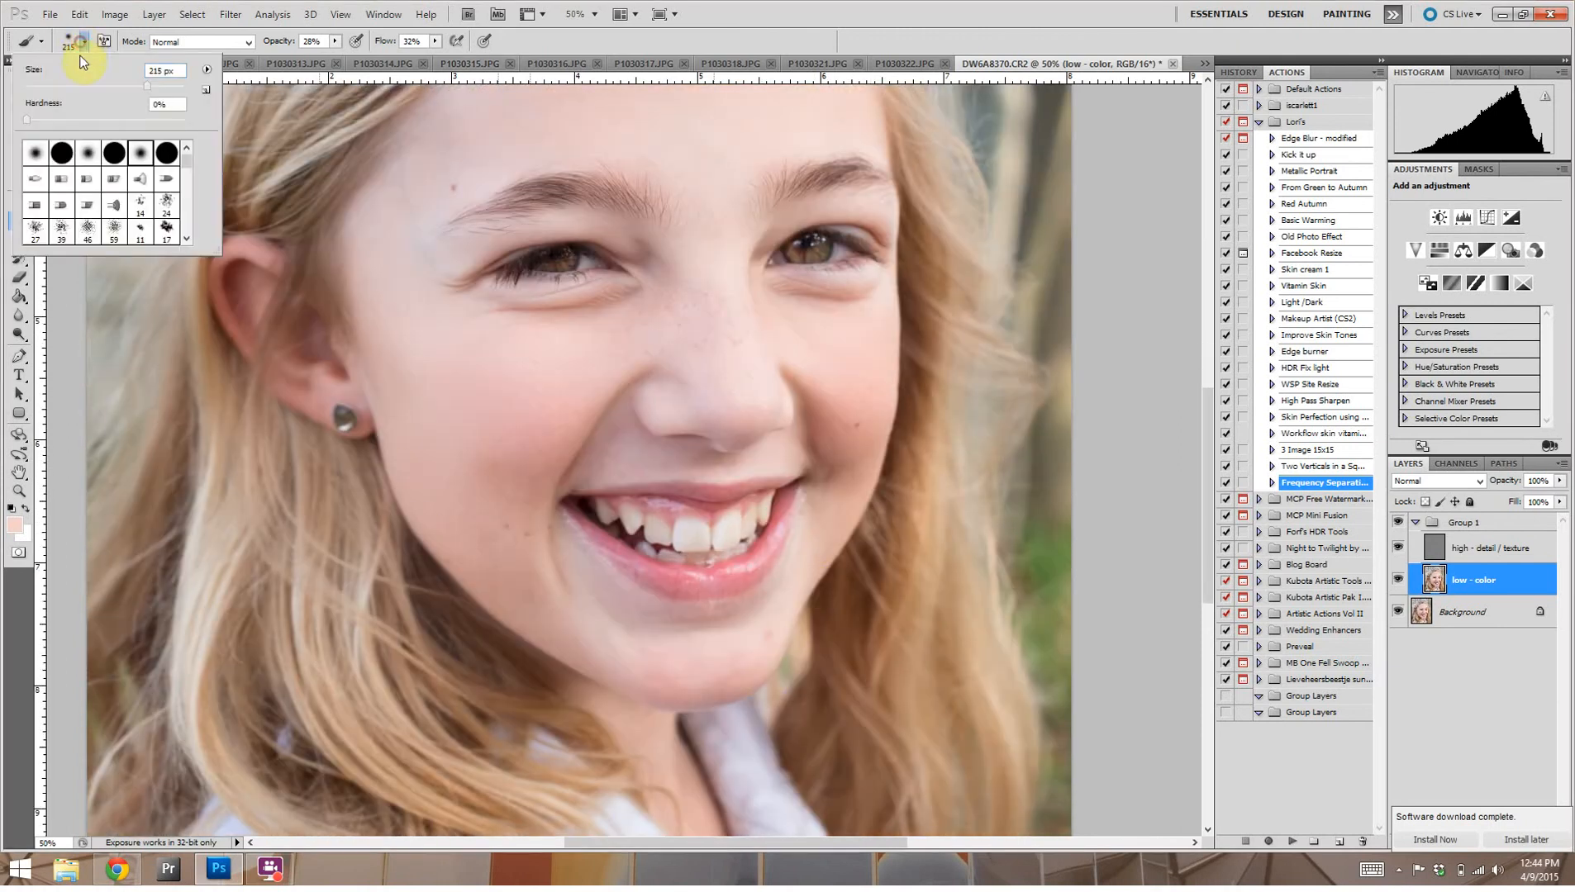
{"action": "left_click", "coordinate": [102, 86]}
{"action": "left_click", "coordinate": [84, 86]}
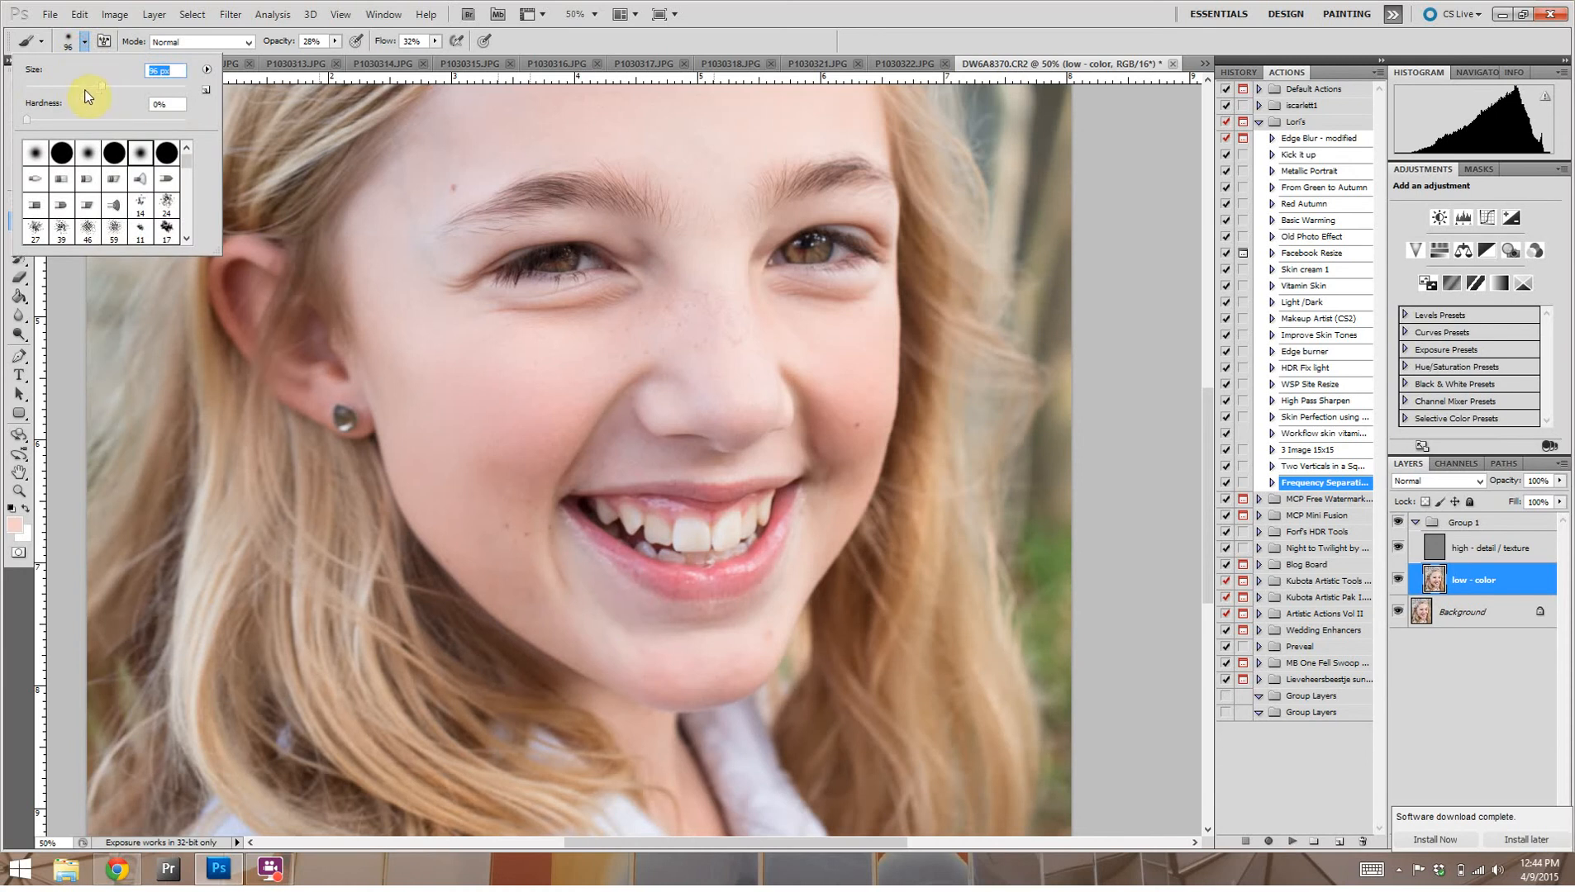
{"action": "left_click", "coordinate": [759, 644]}
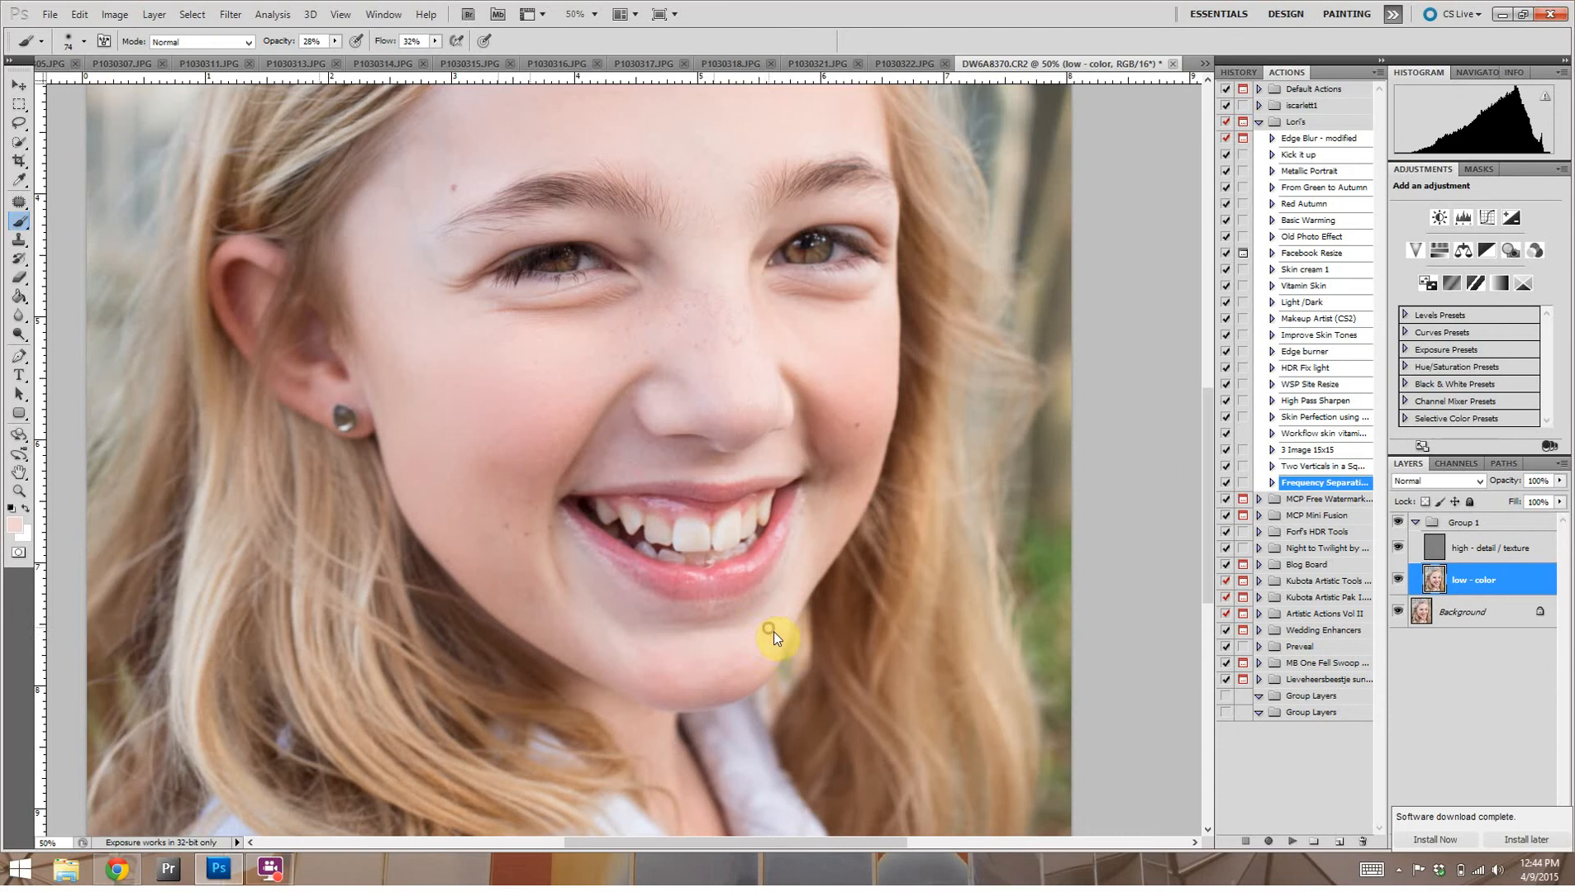
{"action": "left_click", "coordinate": [760, 645]}
Step: Toggle the visibility of Group 1 to compare the portrait with and without the color retouching
{"action": "key", "text": "ctrl+minus"}
{"action": "key", "text": "ctrl+minus"}
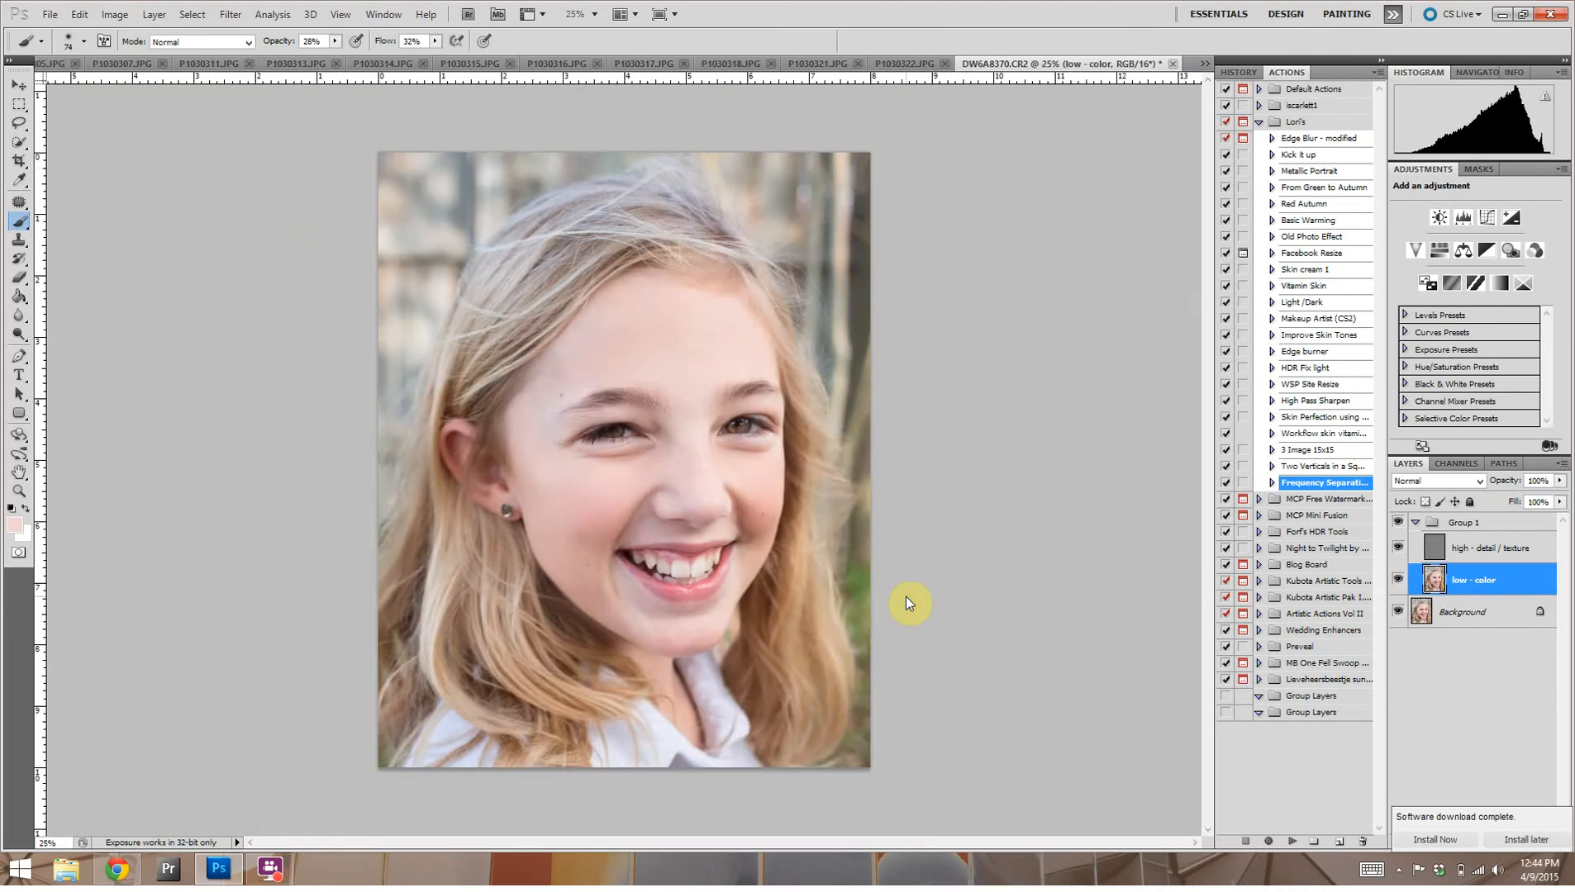
{"action": "key", "text": "ctrl+minus"}
{"action": "key", "text": "ctrl+minus"}
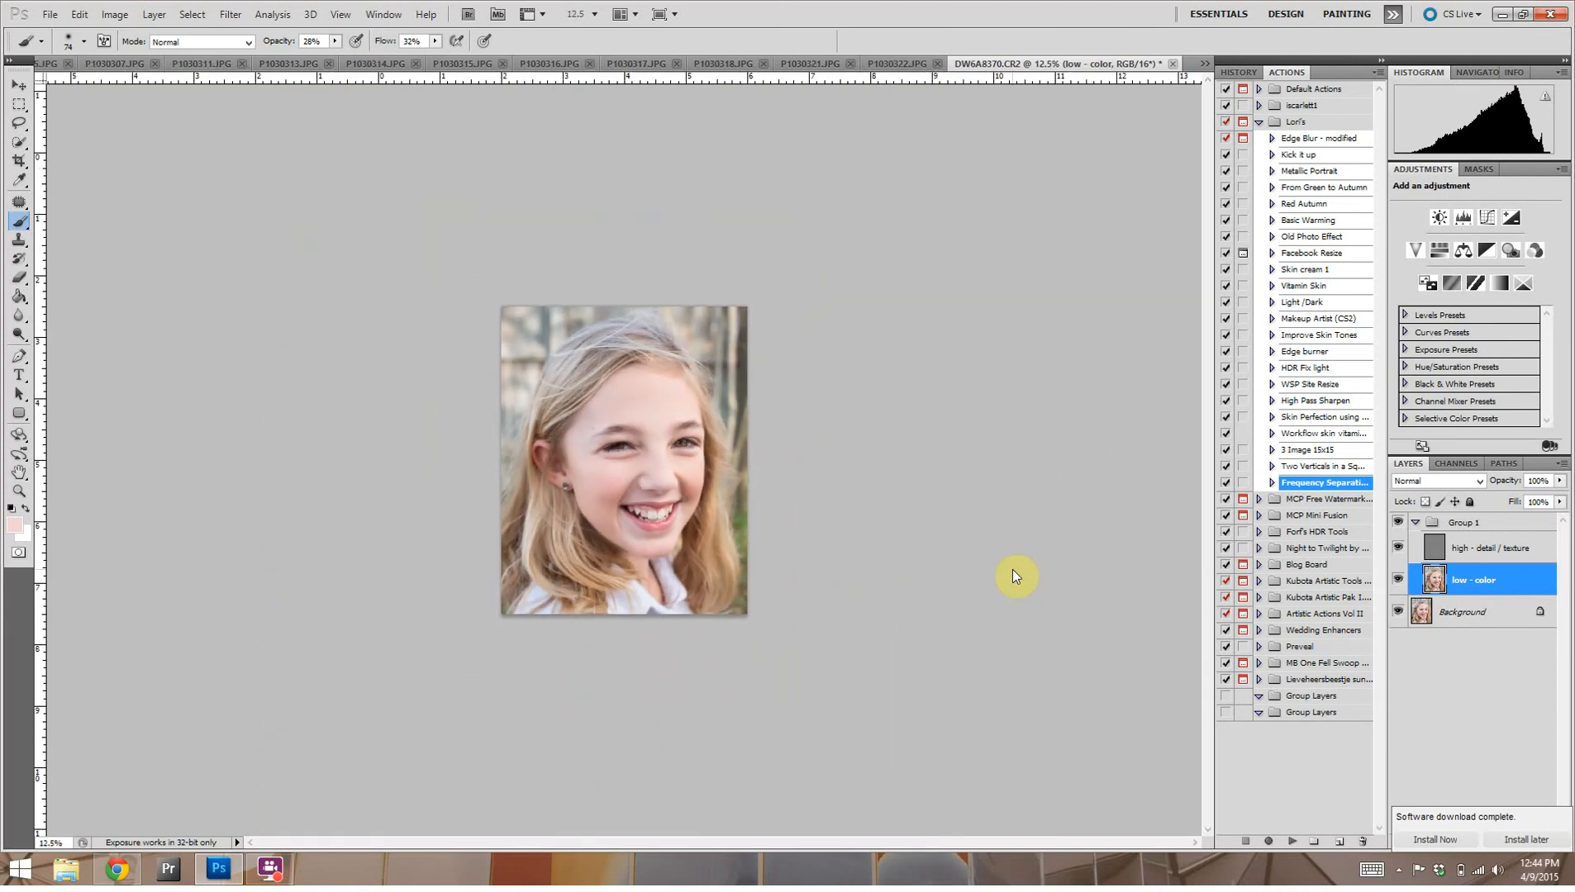
{"action": "key", "text": "ctrl+plus"}
{"action": "key", "text": "ctrl+plus"}
{"action": "key", "text": "ctrl+plus"}
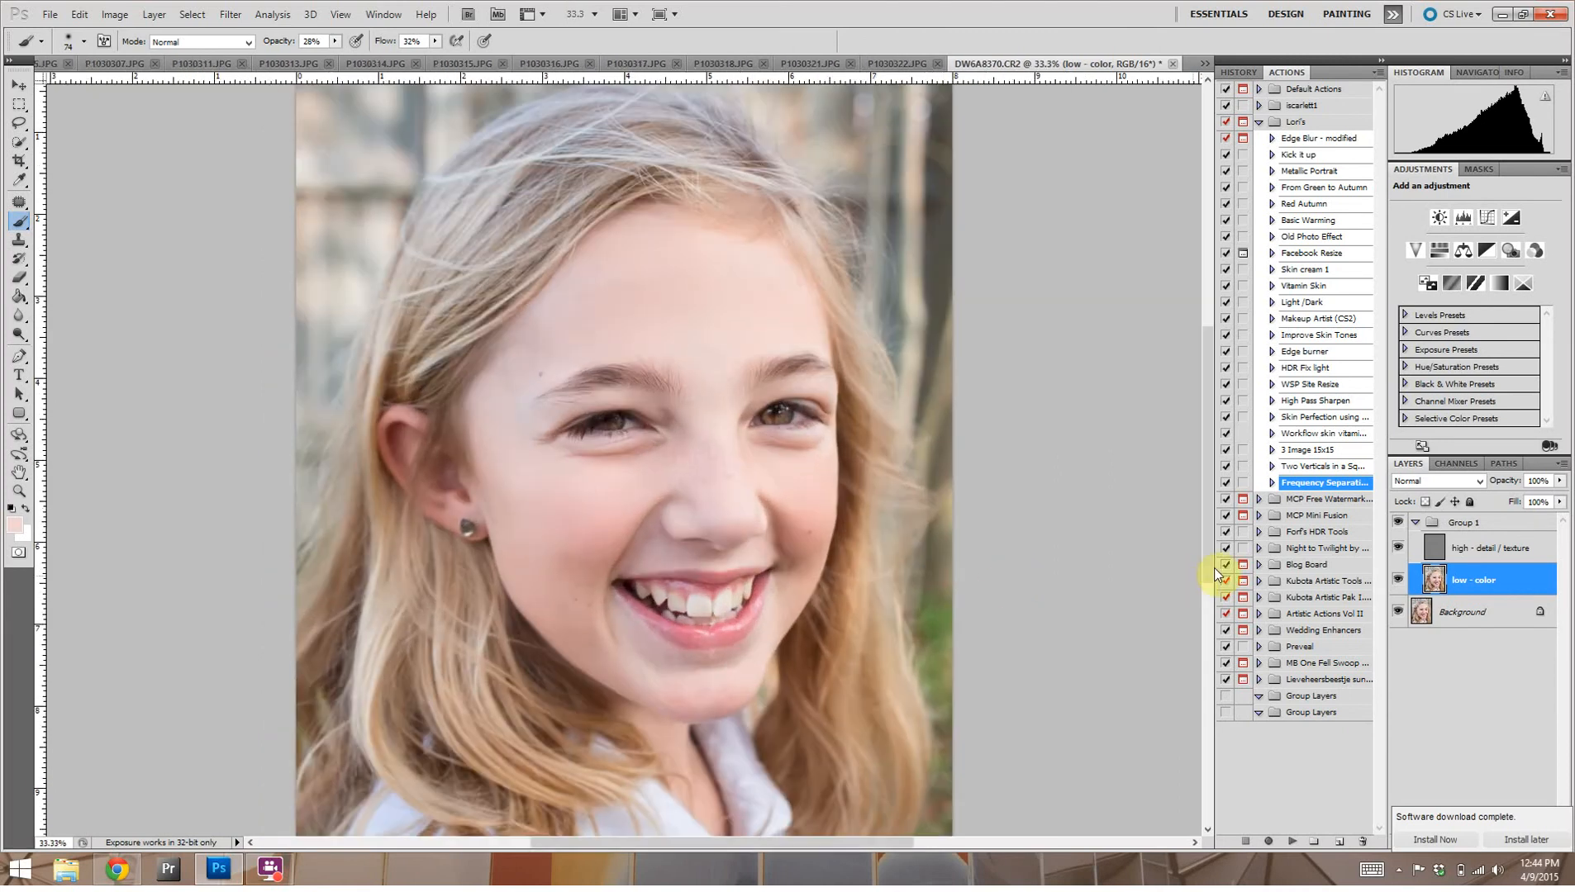
{"action": "left_click", "coordinate": [1399, 524]}
{"action": "key", "text": "ctrl+minus"}
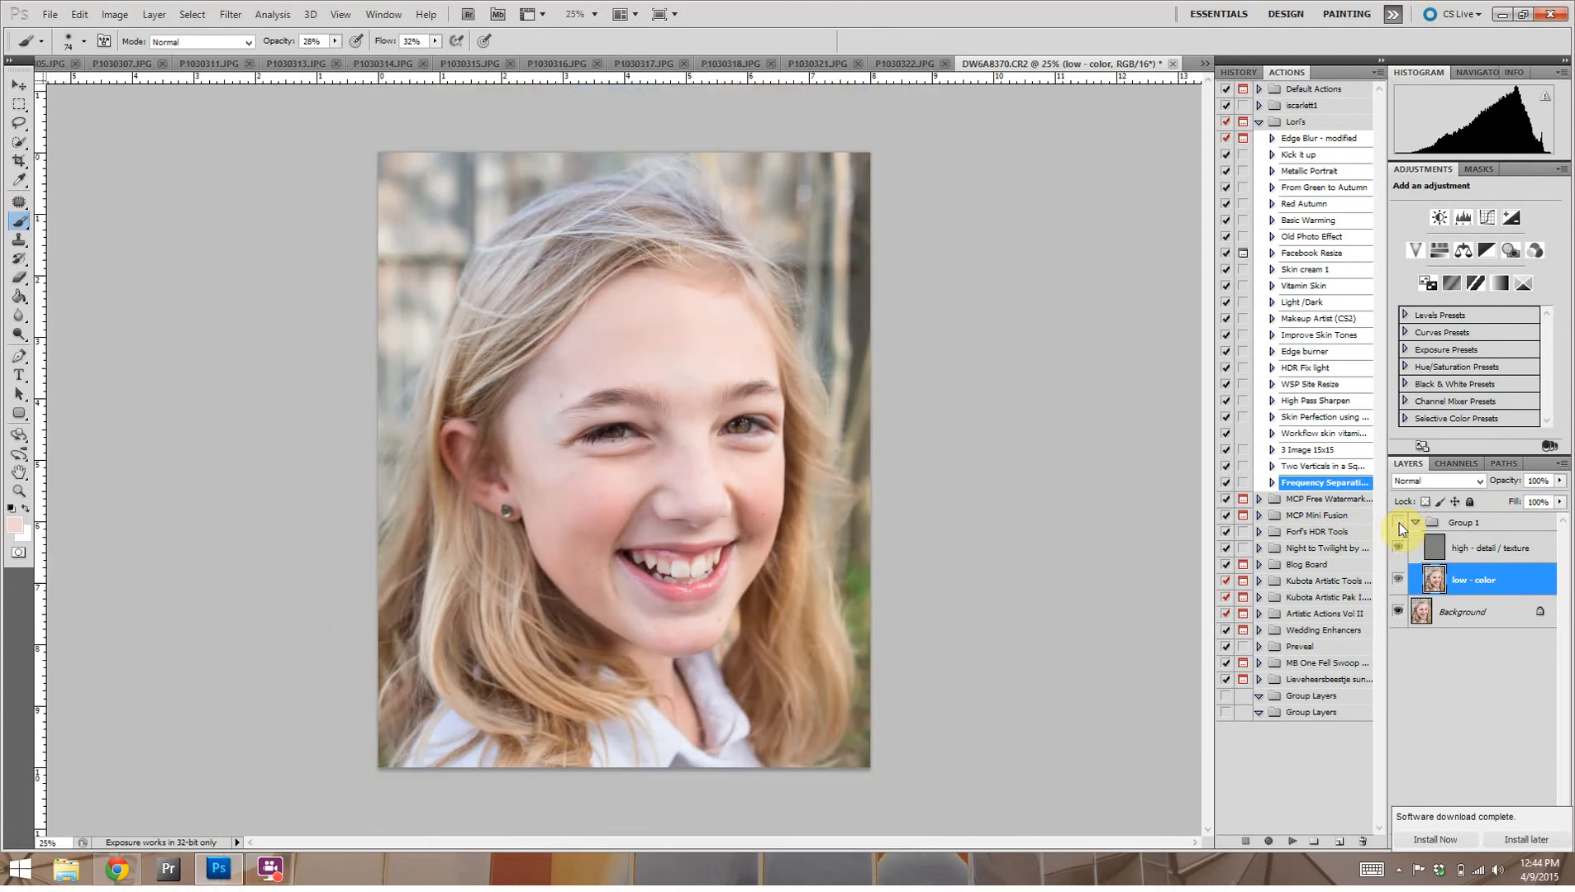
{"action": "left_click", "coordinate": [1399, 523]}
{"action": "left_click", "coordinate": [1399, 523]}
{"action": "left_click", "coordinate": [1399, 523]}
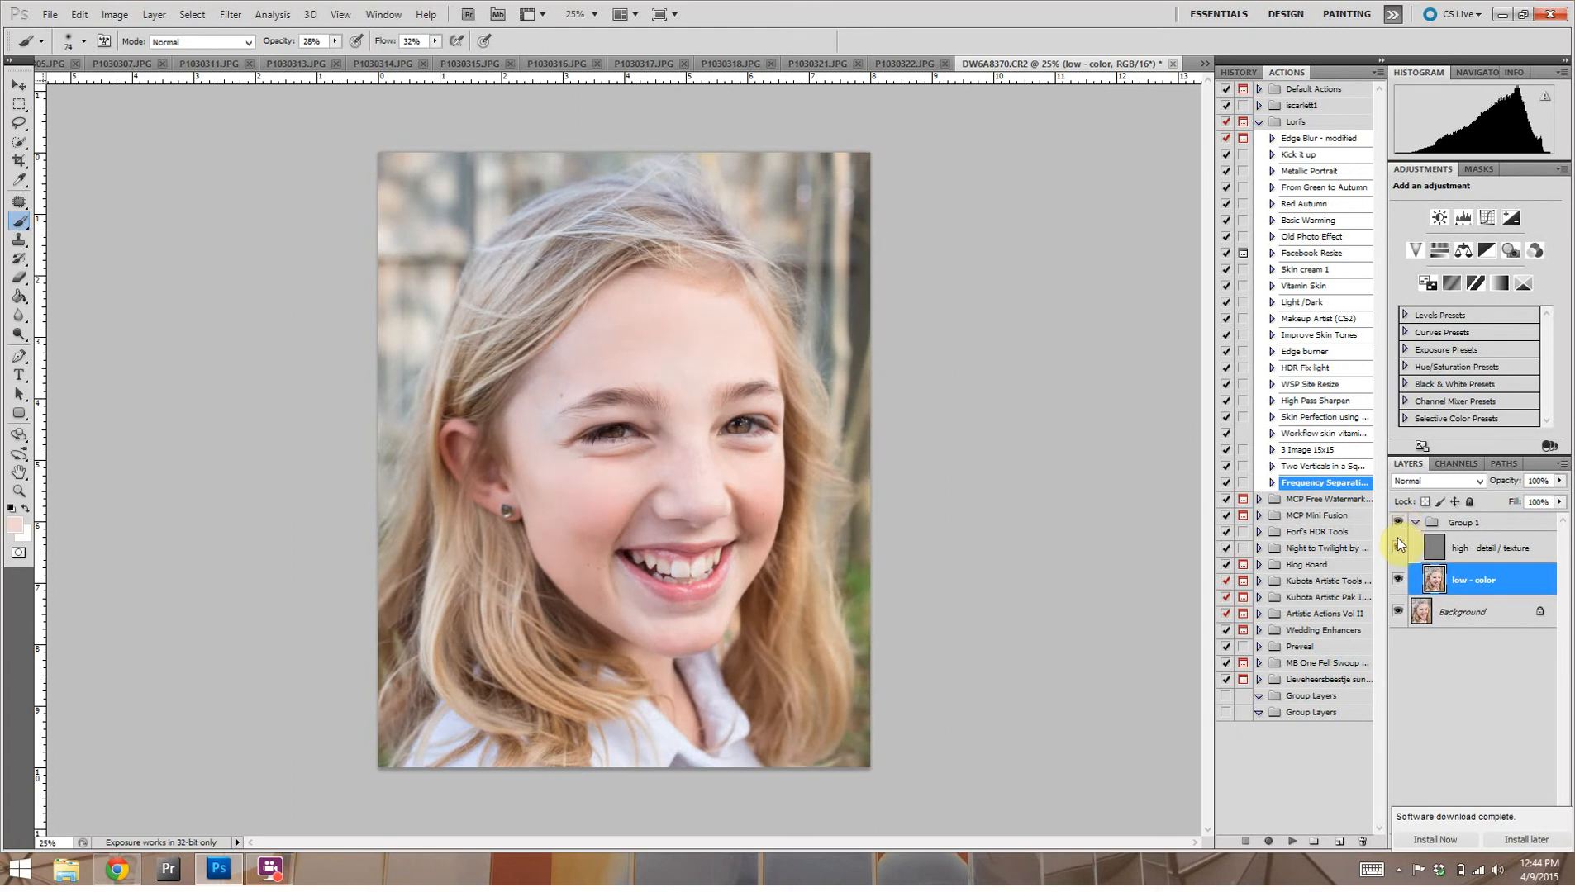
Step: Whiten the teeth on the low - color layer using the Sponge tool in Desaturate mode at 10% flow
{"action": "key", "text": "ctrl+plus"}
{"action": "key", "text": "ctrl+plus"}
{"action": "key", "text": "ctrl+plus"}
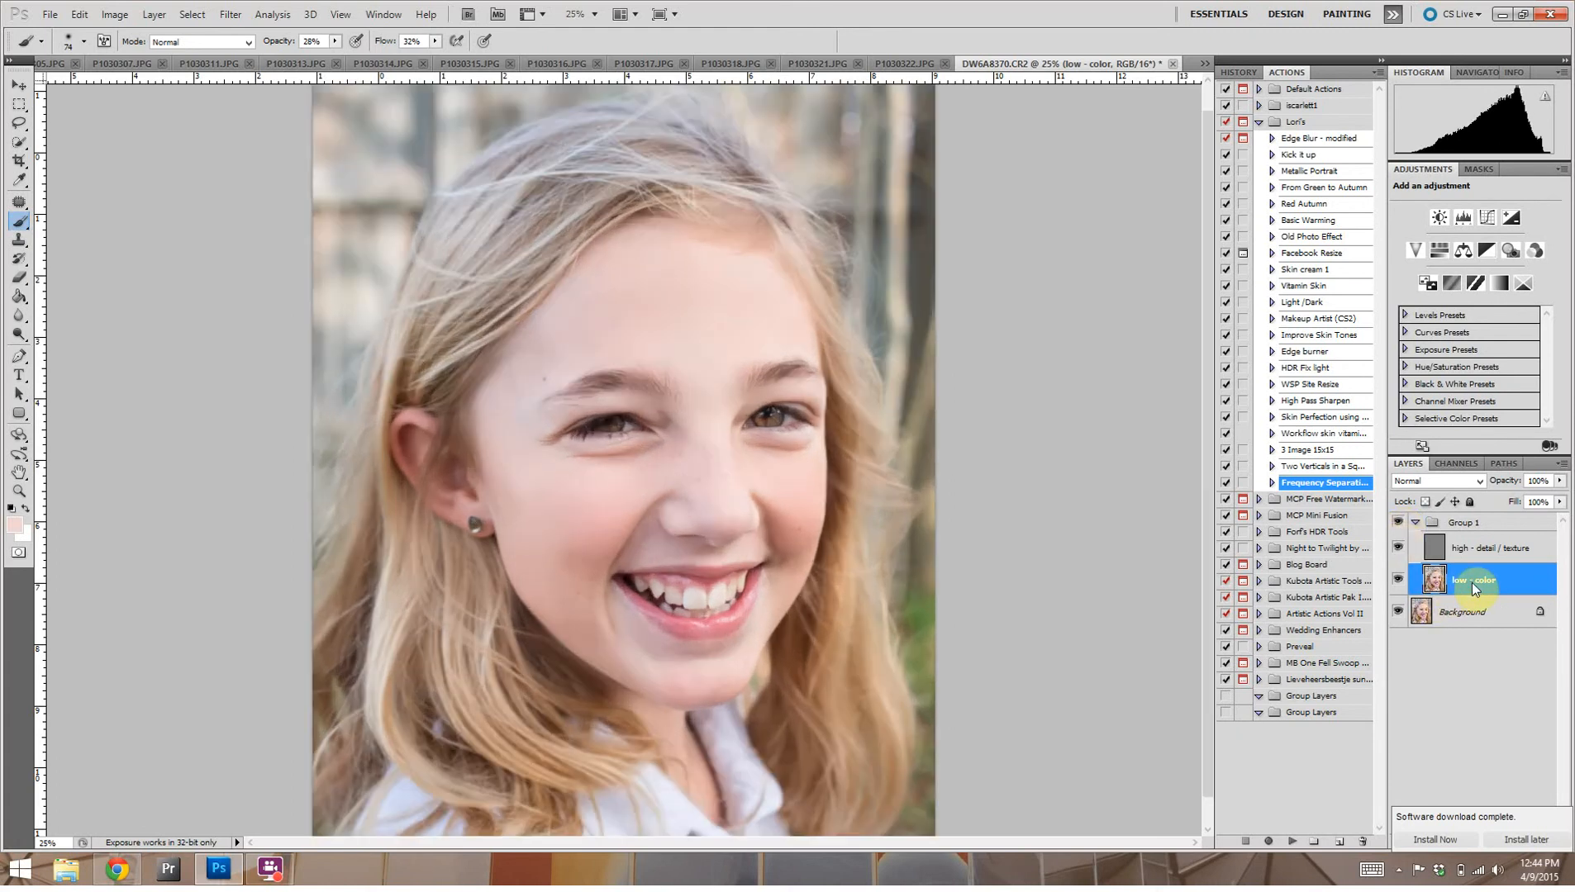
{"action": "left_click_drag", "start_coordinate": [826, 639], "coordinate": [785, 411]}
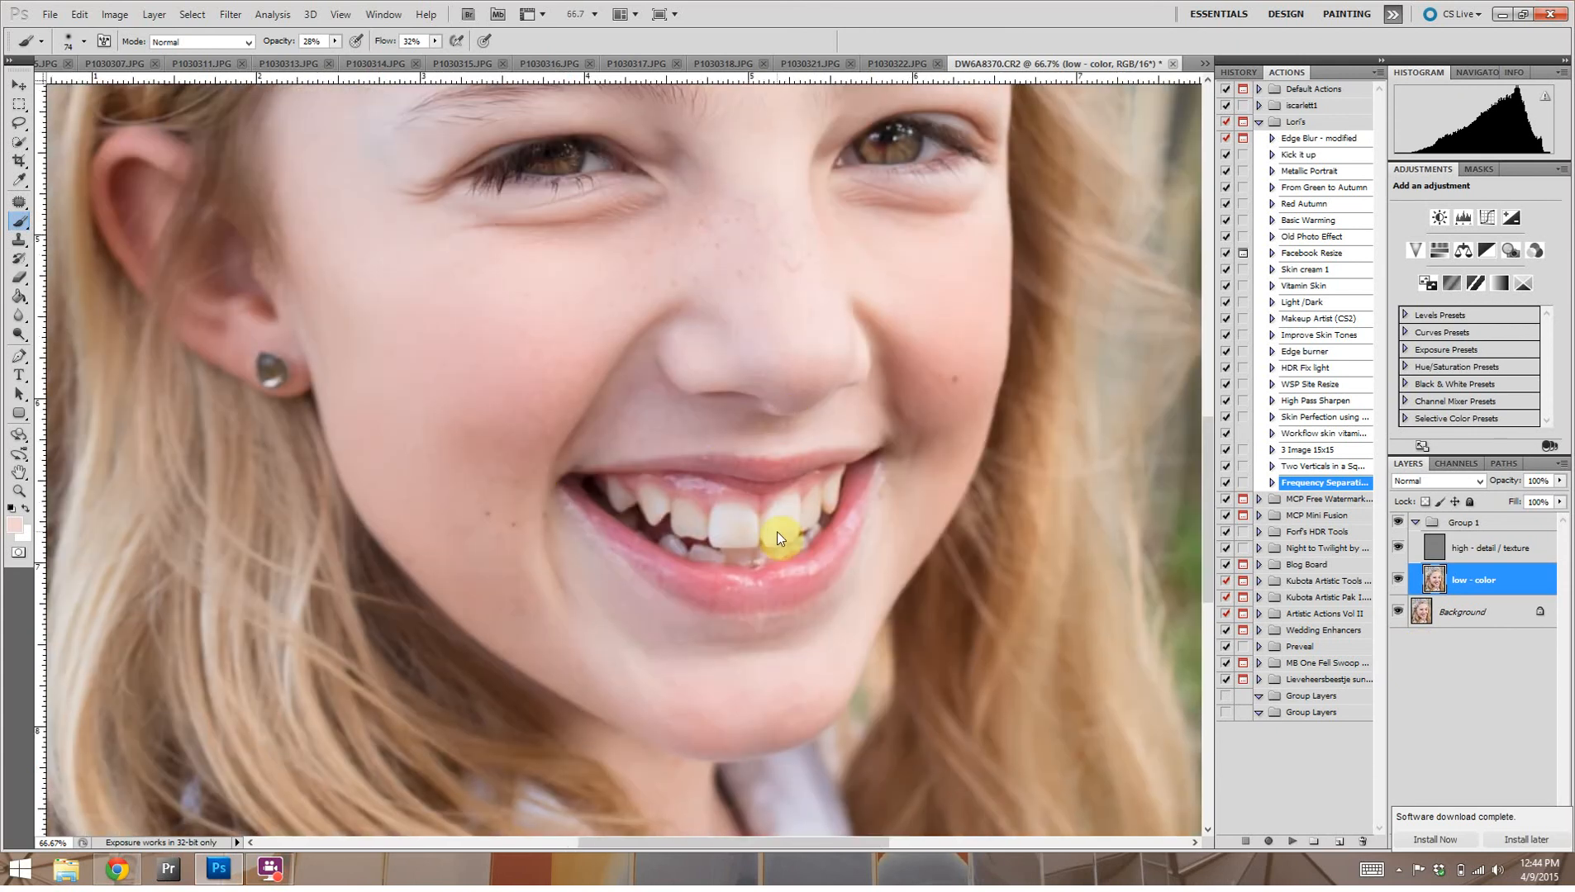
{"action": "left_click", "coordinate": [18, 333]}
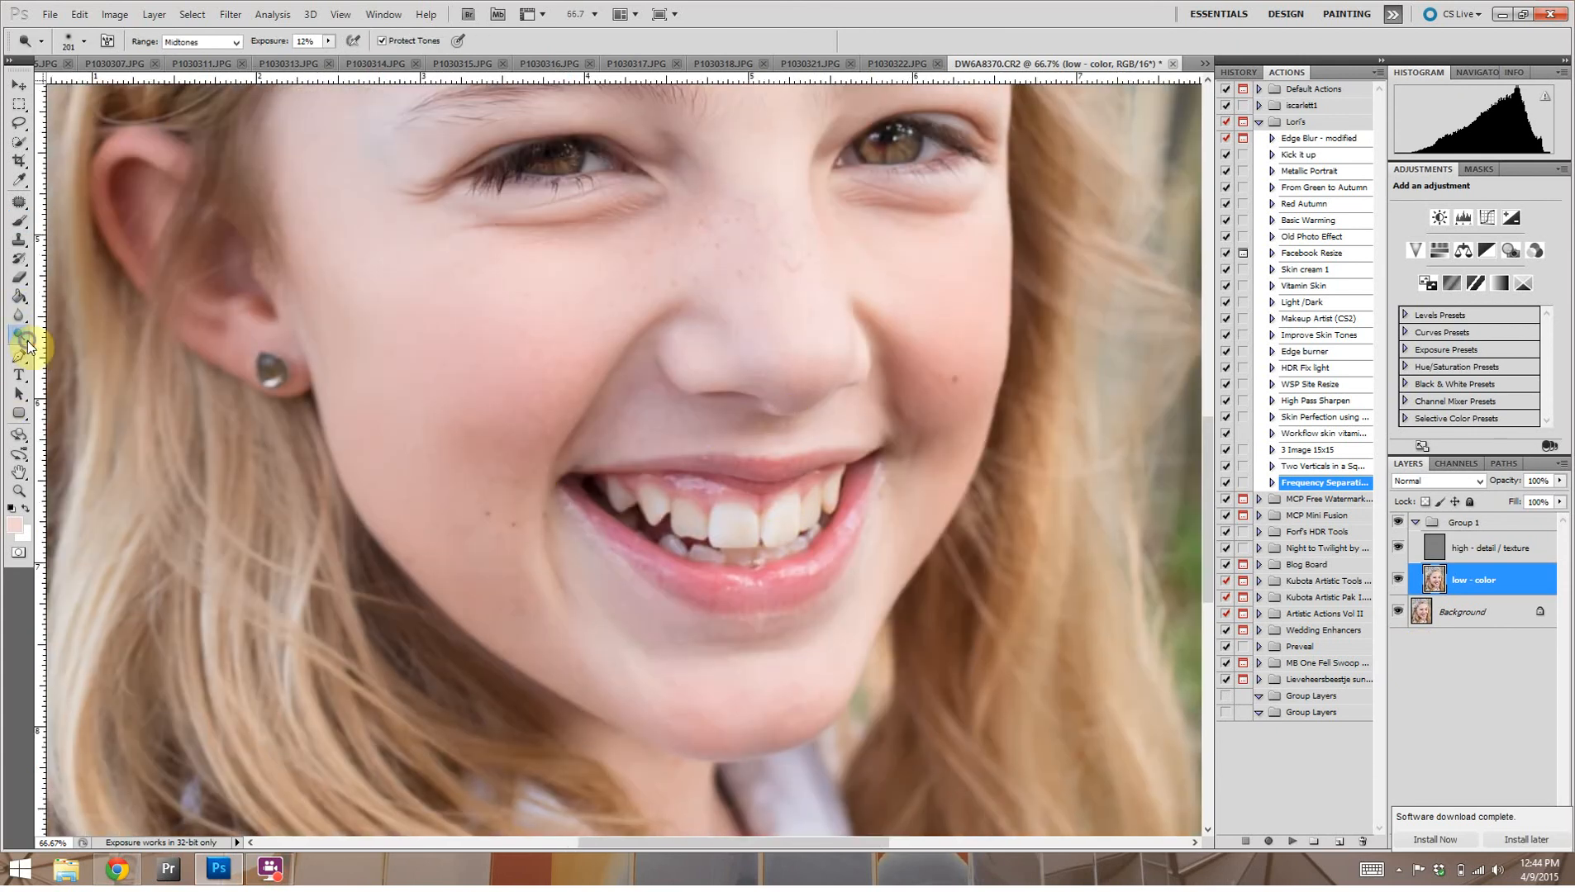
{"action": "left_click", "coordinate": [66, 366]}
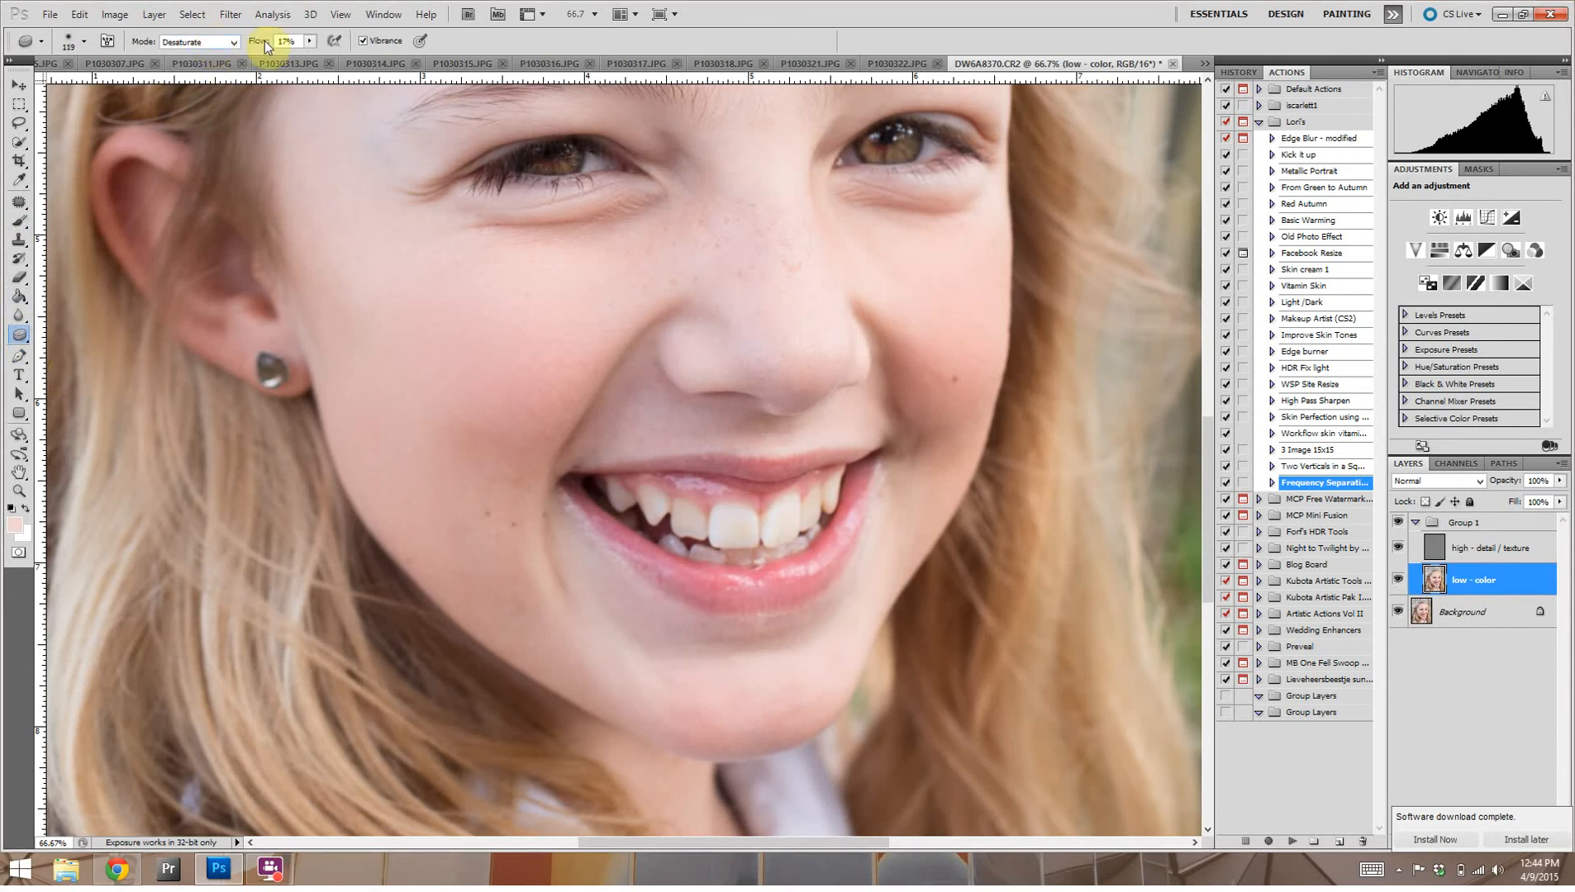
{"action": "left_click", "coordinate": [309, 40]}
{"action": "left_click_drag", "start_coordinate": [306, 64], "coordinate": [301, 58]}
{"action": "left_click", "coordinate": [730, 531]}
{"action": "mouse_move", "coordinate": [742, 538]}
{"action": "left_mouse_down"}
{"action": "mouse_move", "coordinate": [825, 516]}
{"action": "mouse_move", "coordinate": [752, 535]}
{"action": "left_mouse_up"}
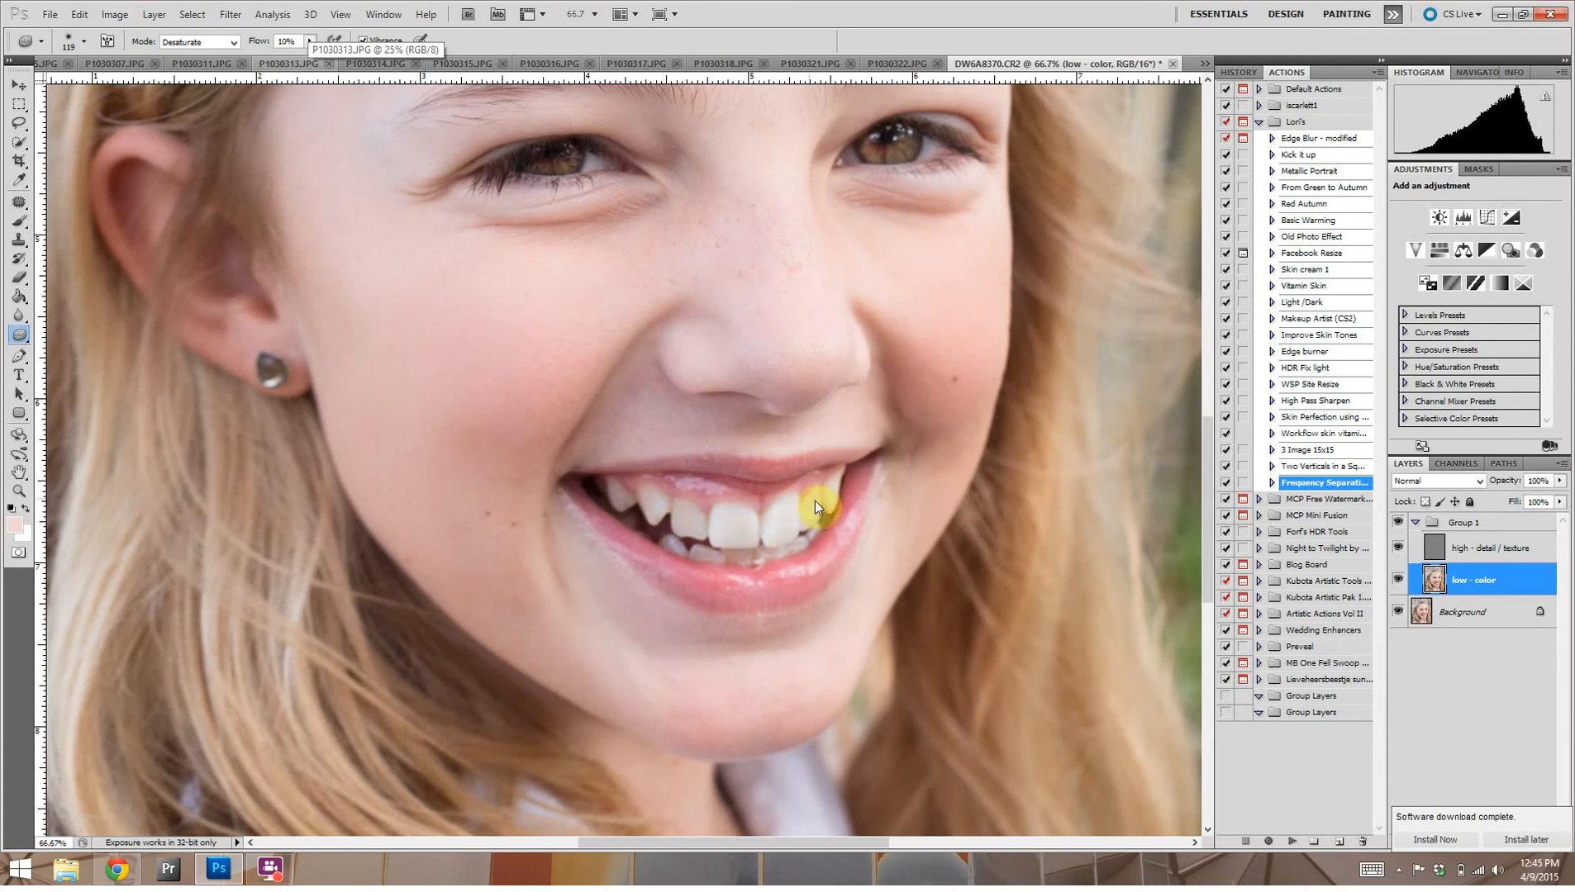
Step: Toggle Group 1 off and on to compare the teeth and lower face close up before and after retouching
{"action": "left_click", "coordinate": [1399, 524]}
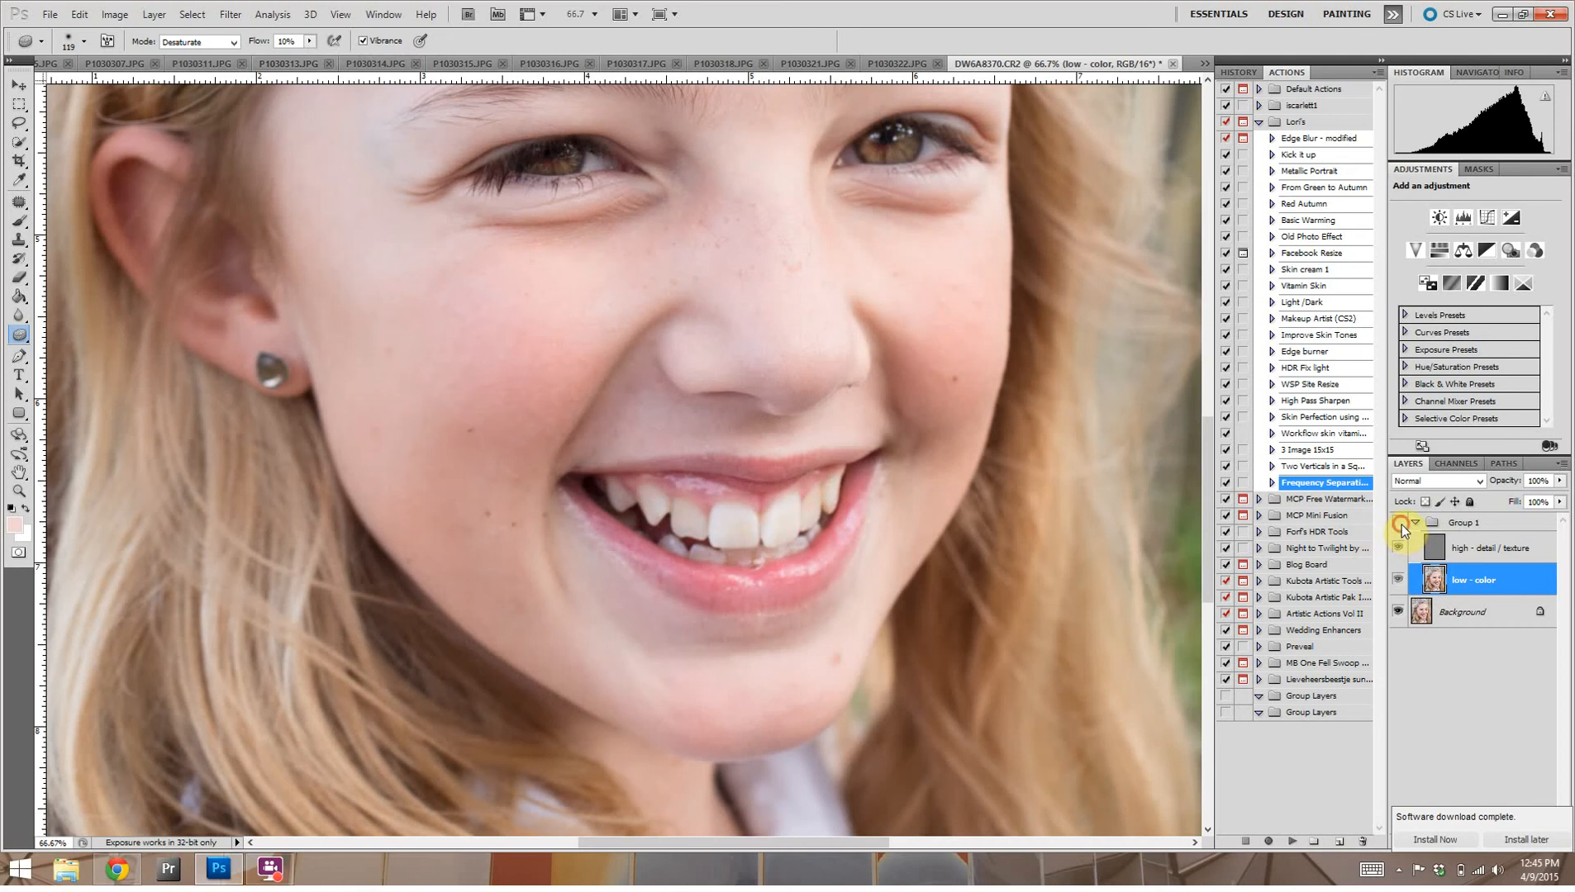
{"action": "left_click", "coordinate": [1401, 523]}
{"action": "left_click", "coordinate": [1402, 524]}
{"action": "left_click", "coordinate": [1401, 524]}
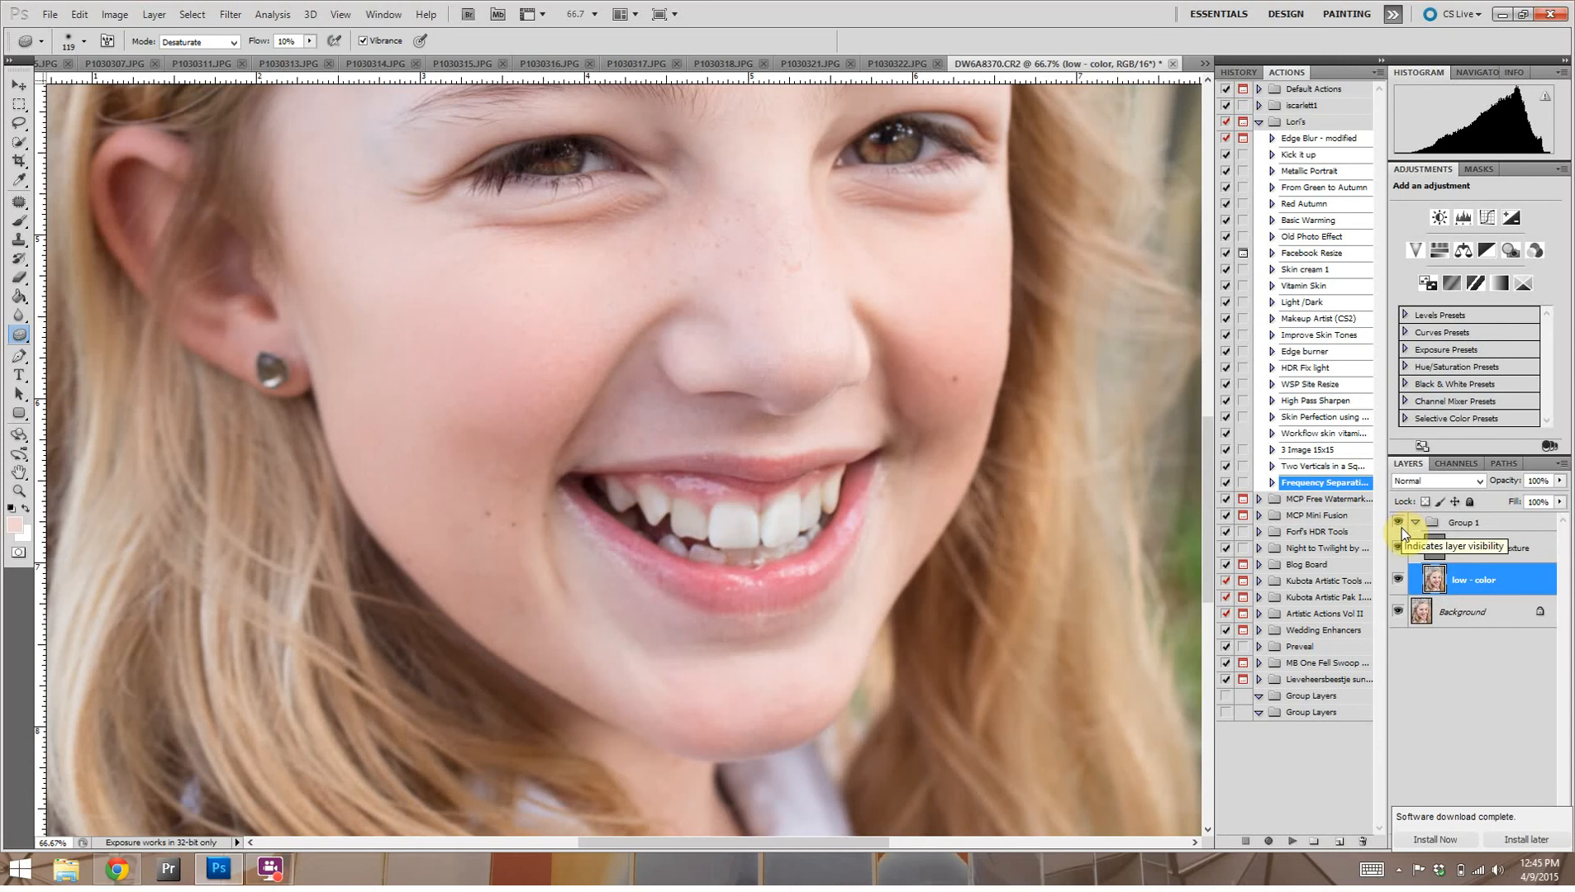
Step: Compare the whole portrait before and after all retouching by repeatedly hiding and showing Group 1
{"action": "key", "text": "ctrl+minus"}
{"action": "key", "text": "ctrl+minus"}
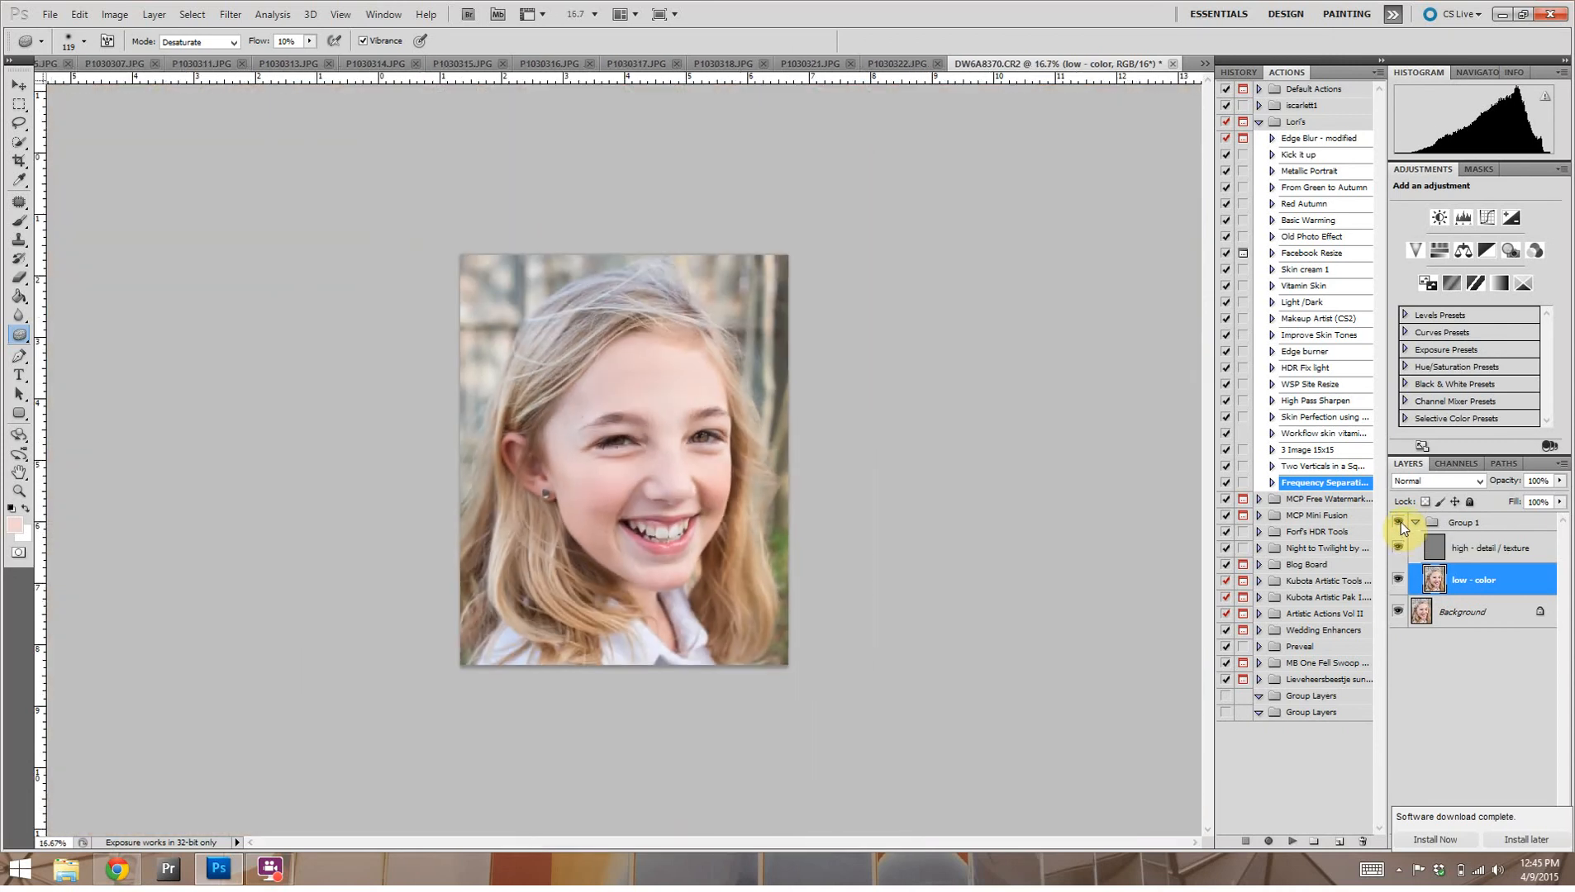
{"action": "left_click", "coordinate": [1398, 522]}
{"action": "left_click", "coordinate": [1399, 522]}
{"action": "left_click", "coordinate": [1398, 522]}
{"action": "left_click", "coordinate": [1398, 522]}
{"action": "left_click", "coordinate": [1399, 523]}
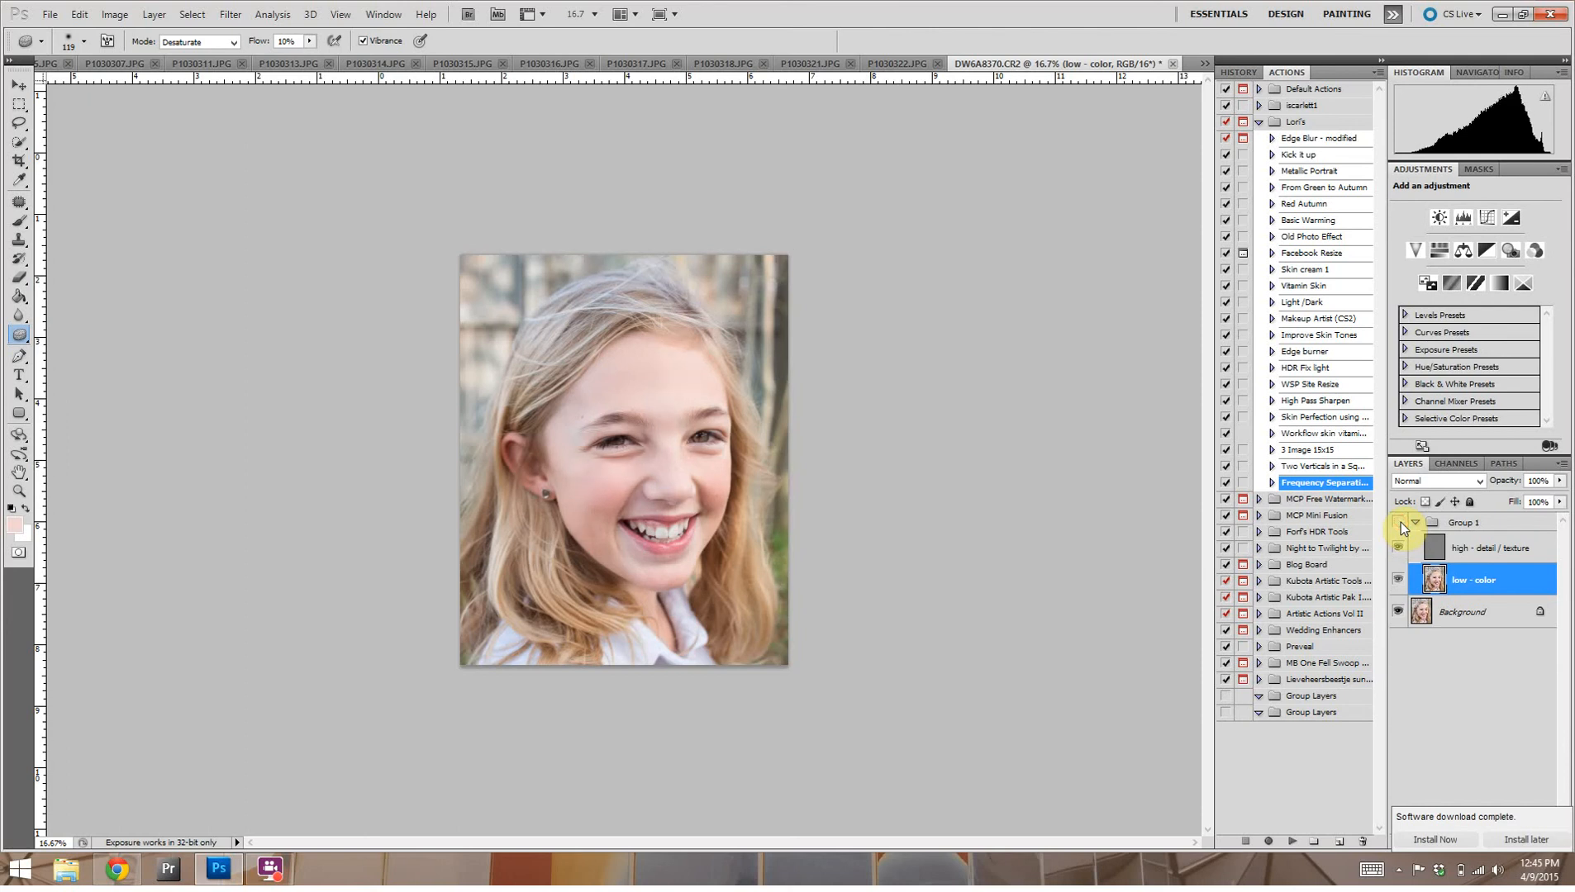
{"action": "left_click", "coordinate": [1399, 522]}
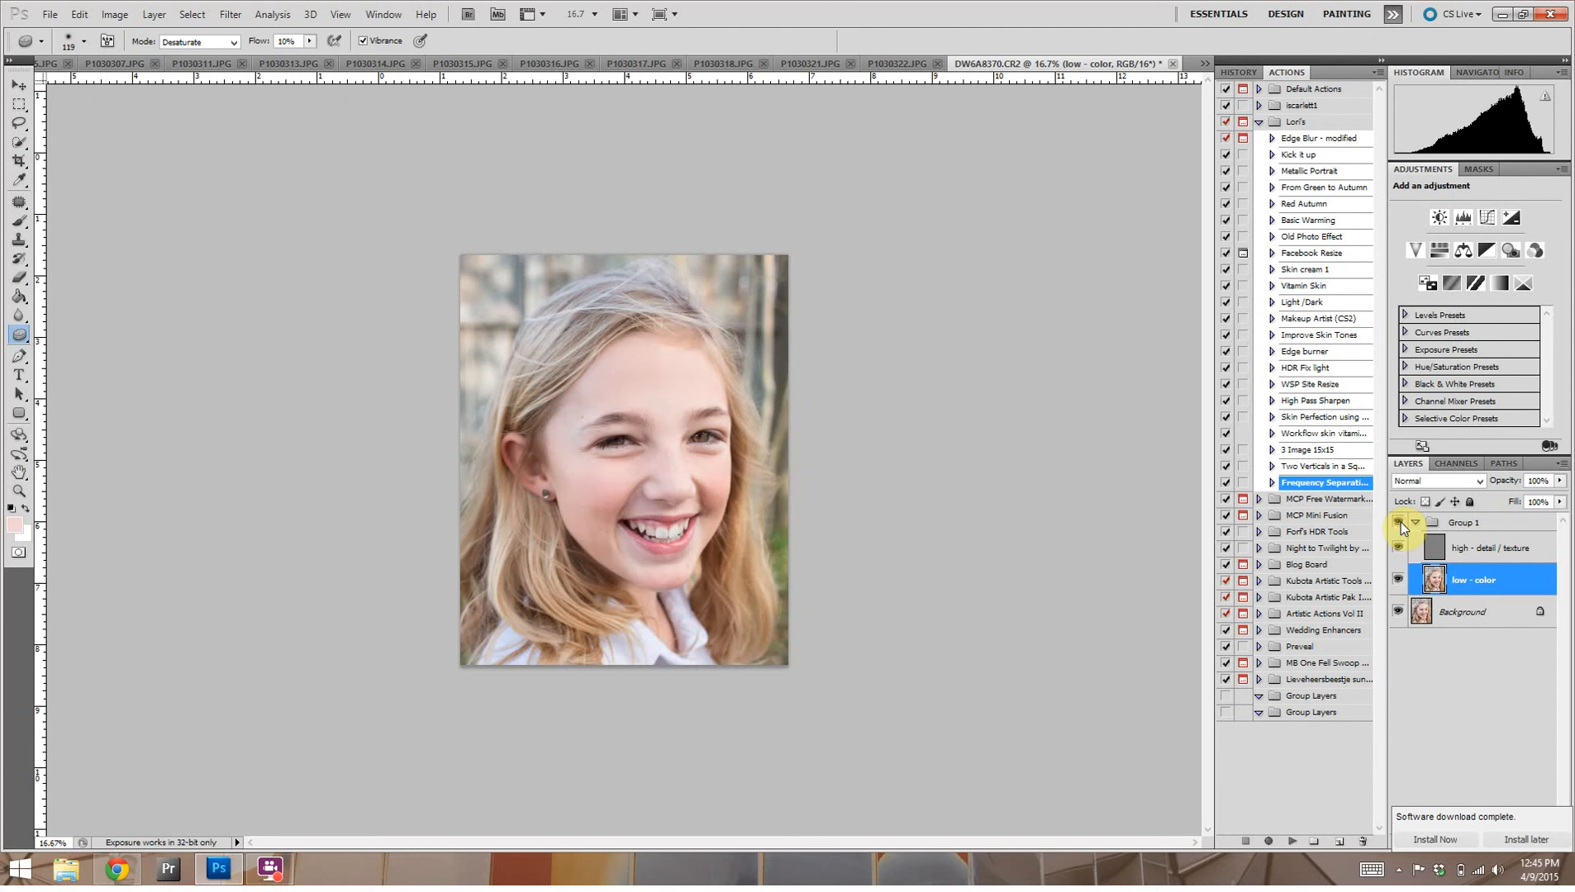
{"action": "left_click", "coordinate": [1399, 522]}
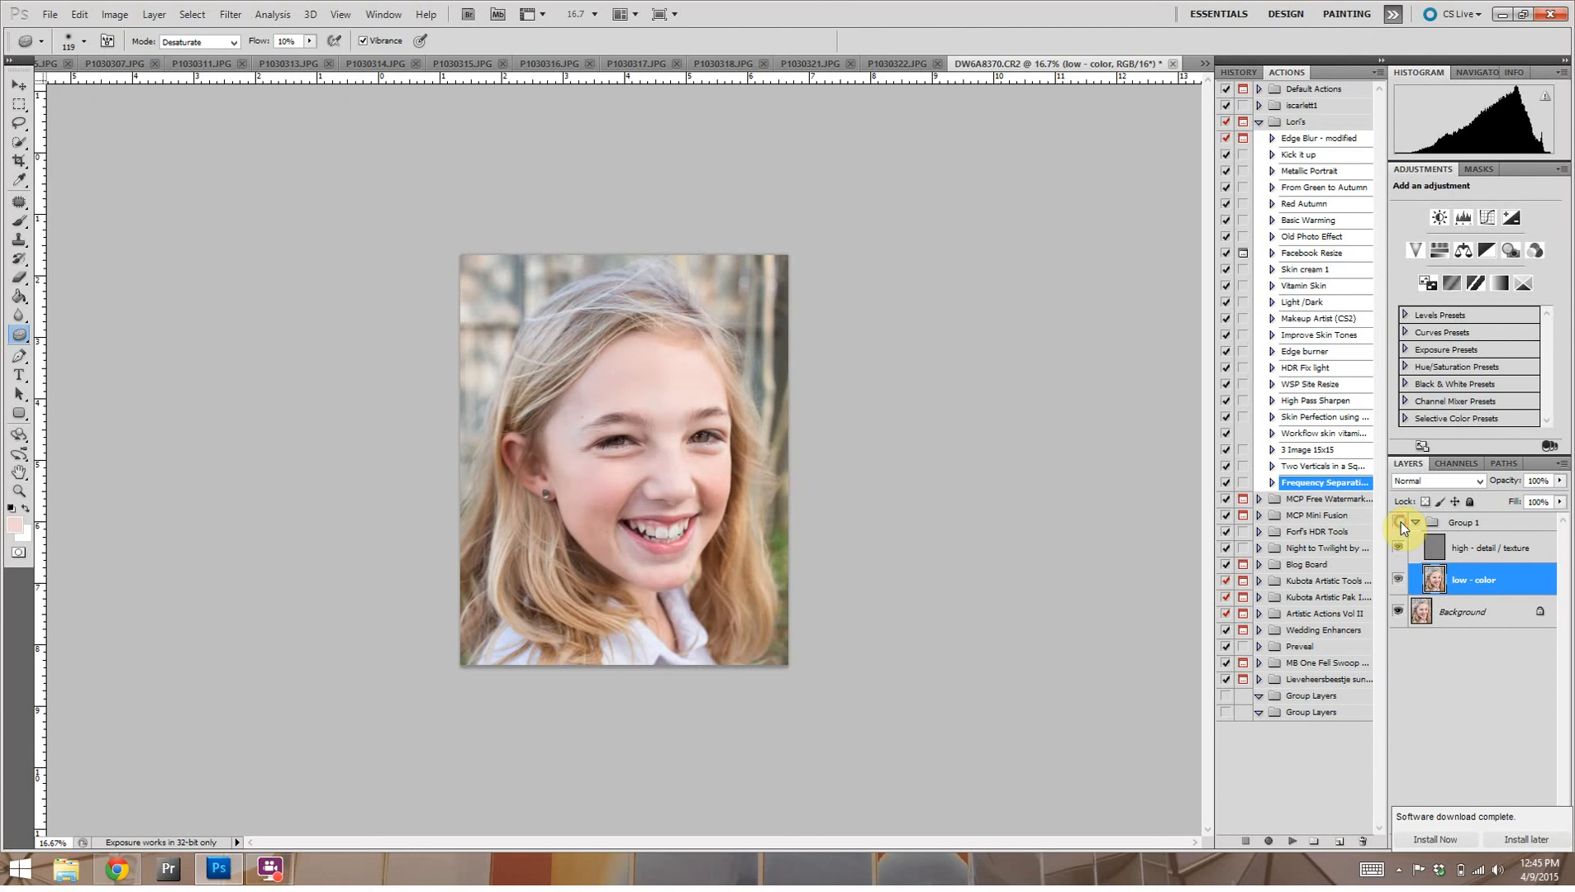
{"action": "left_click", "coordinate": [1399, 522]}
{"action": "key", "text": "ctrl+plus"}
{"action": "key", "text": "ctrl+plus"}
{"action": "key", "text": "ctrl+plus"}
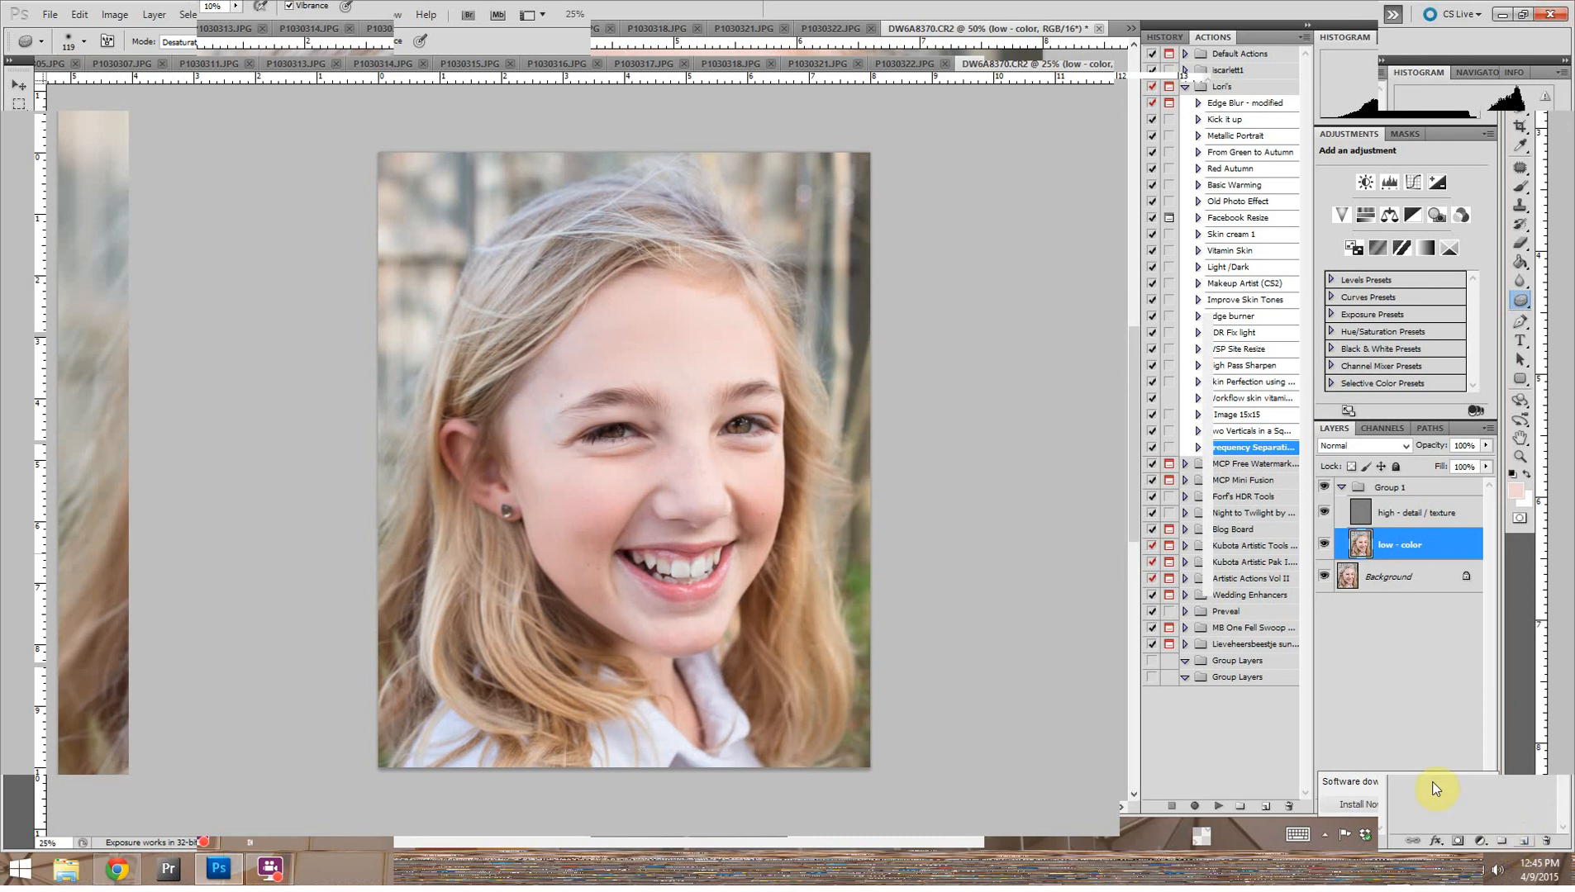
{"action": "mouse_move", "coordinate": [270, 869]}
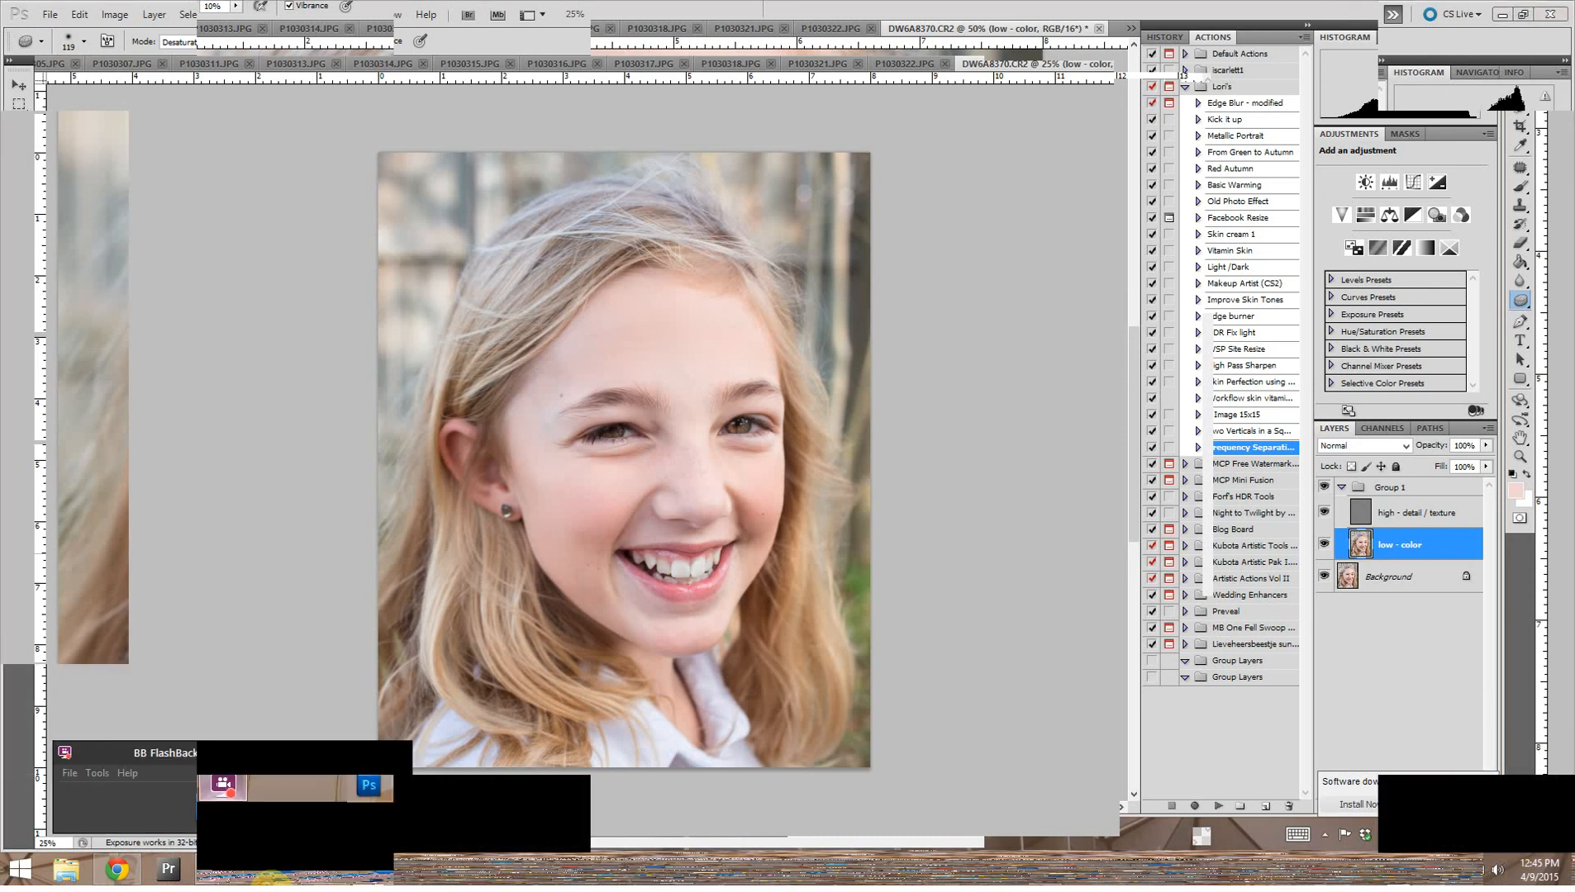